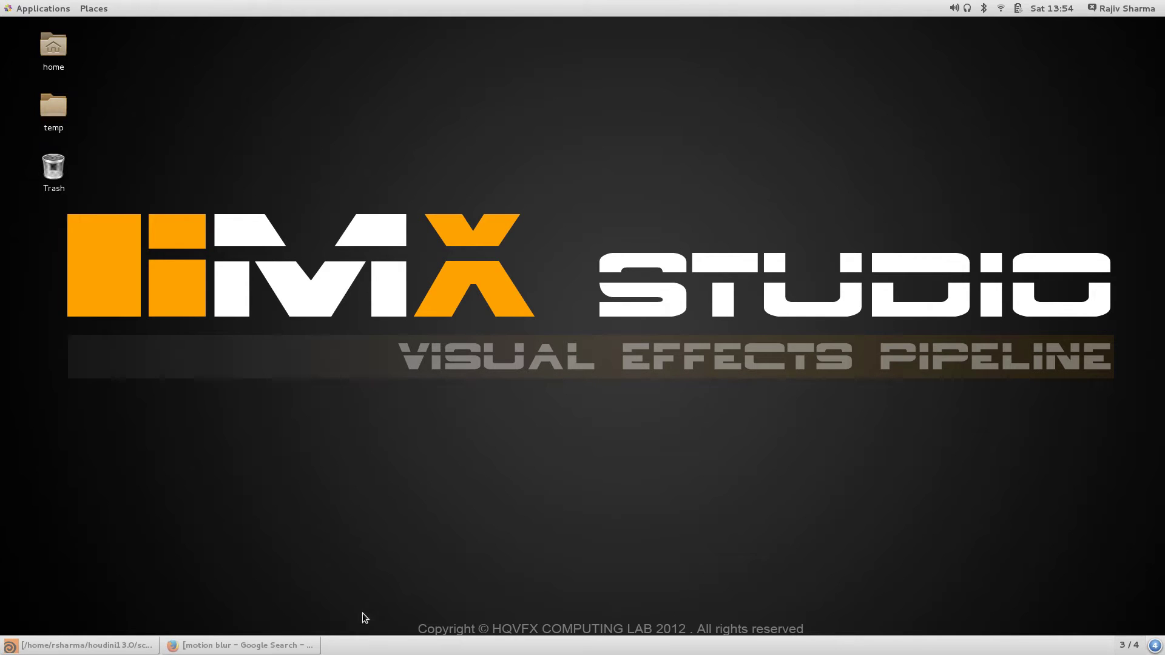
- Switch to Firefox, browse the motion blur image results and open the preview of the two rolling dice
{"action": "left_click", "coordinate": [230, 644]}
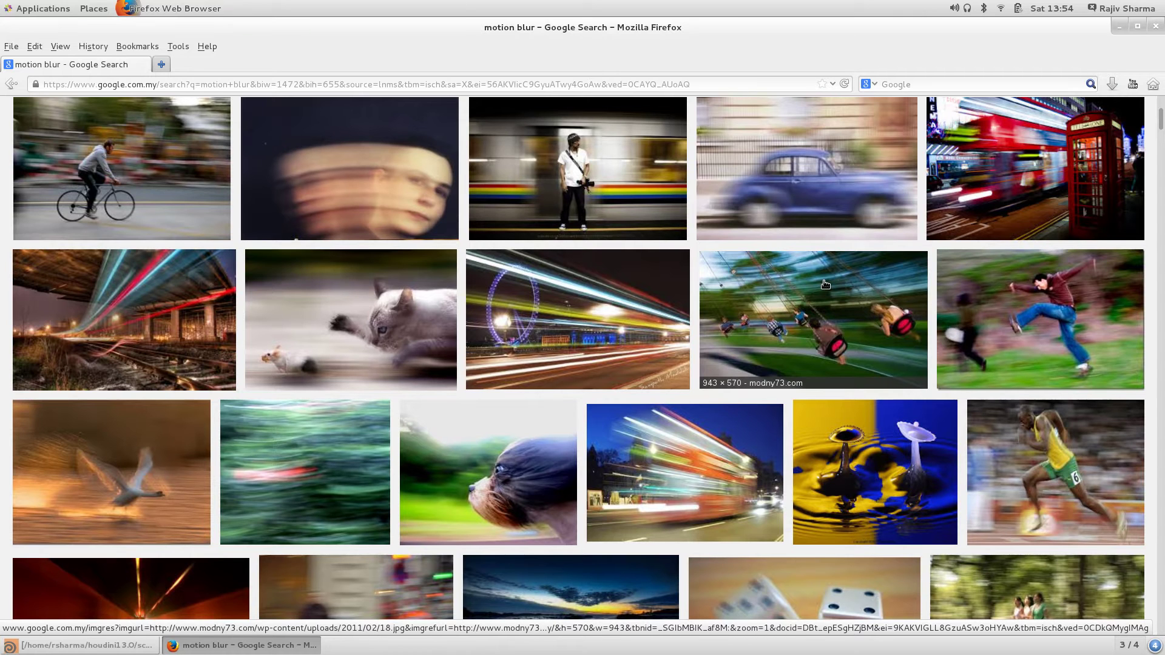
{"action": "scroll", "coordinate": [826, 284], "scroll_direction": "down", "scroll_amount": 5}
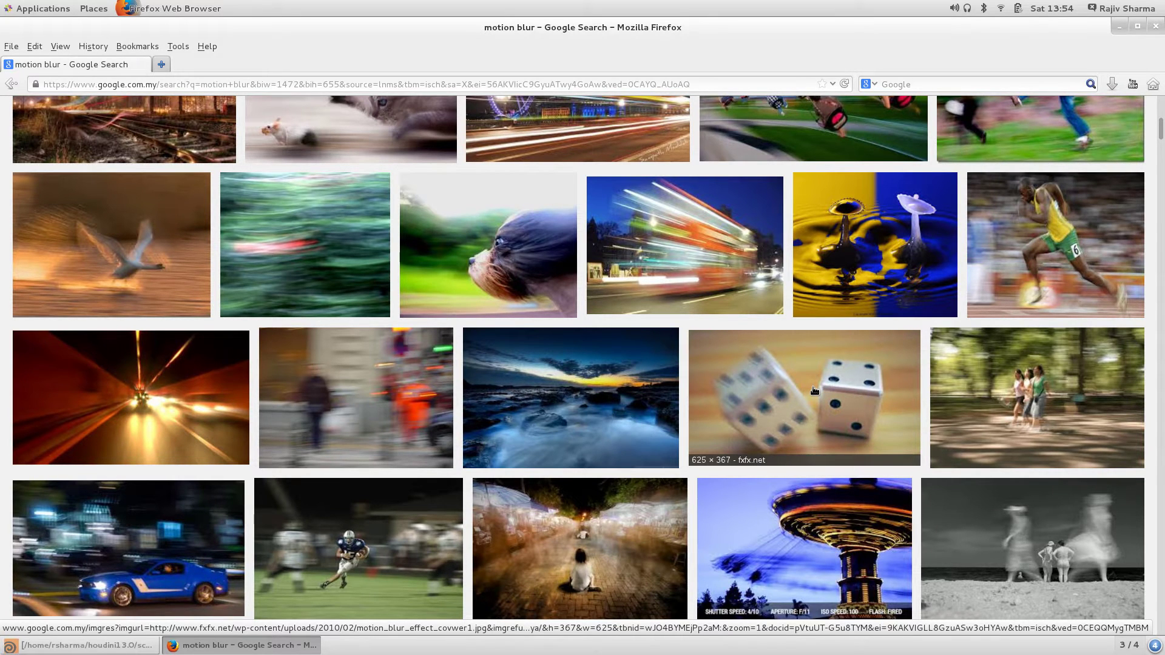
{"action": "scroll", "coordinate": [815, 390], "scroll_direction": "down", "scroll_amount": 5}
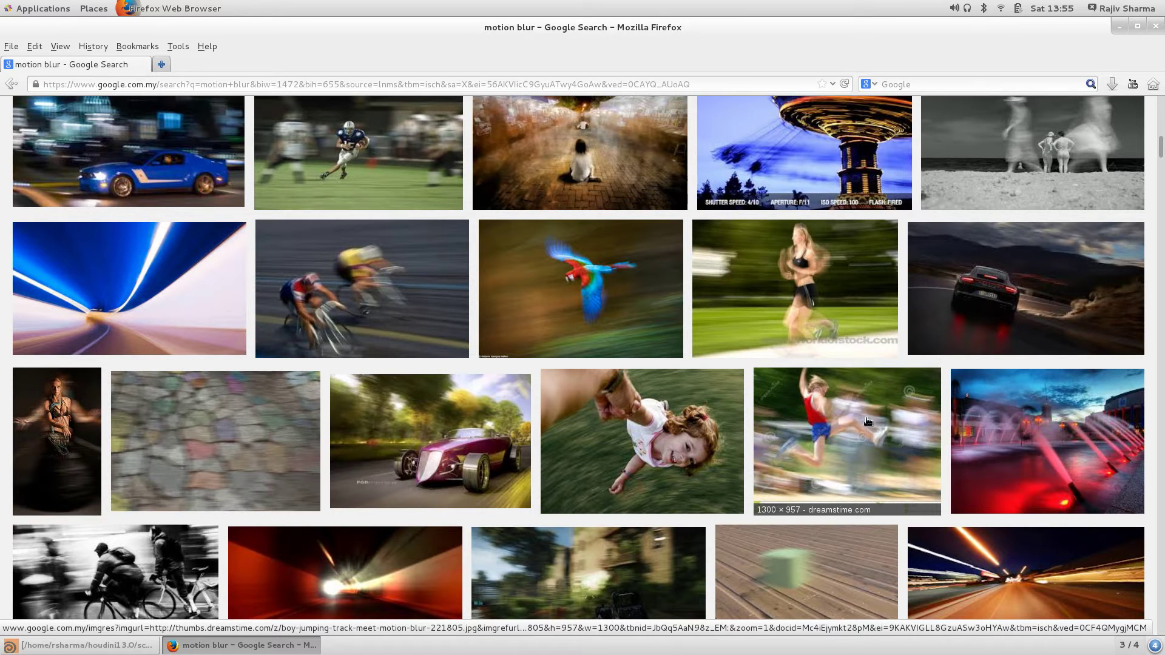
{"action": "scroll", "coordinate": [863, 423], "scroll_direction": "up", "scroll_amount": 1}
{"action": "scroll", "coordinate": [863, 422], "scroll_direction": "up", "scroll_amount": 10}
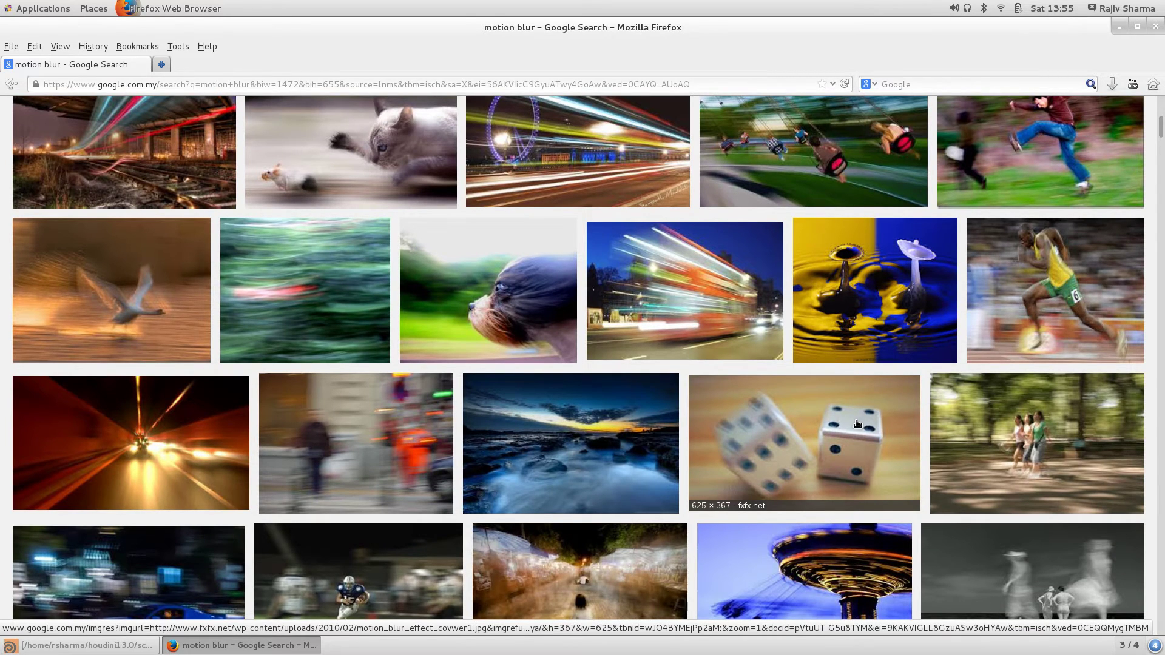
{"action": "scroll", "coordinate": [816, 429], "scroll_direction": "up", "scroll_amount": 6}
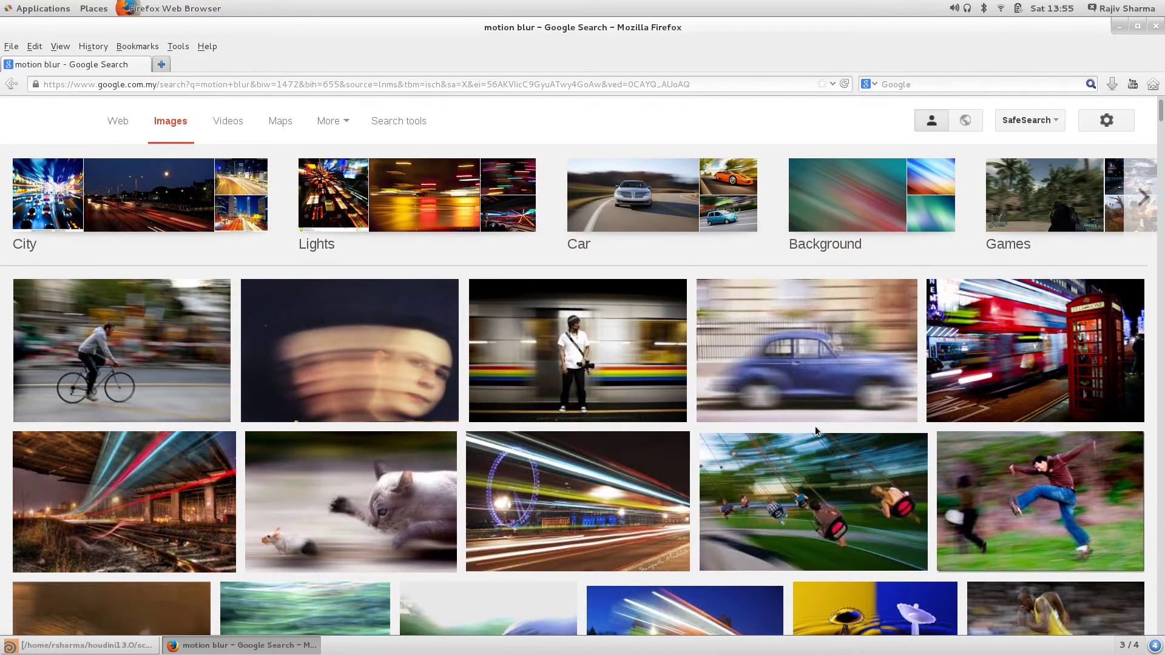
{"action": "scroll", "coordinate": [814, 426], "scroll_direction": "down", "scroll_amount": 6}
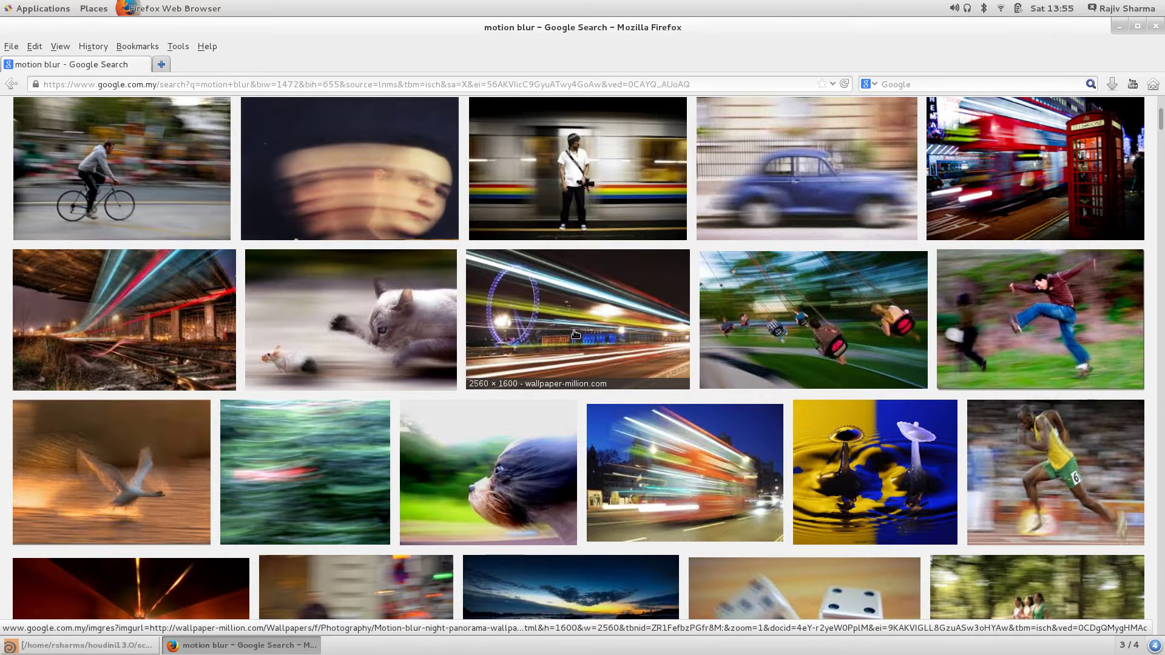
{"action": "scroll", "coordinate": [777, 429], "scroll_direction": "down", "scroll_amount": 5}
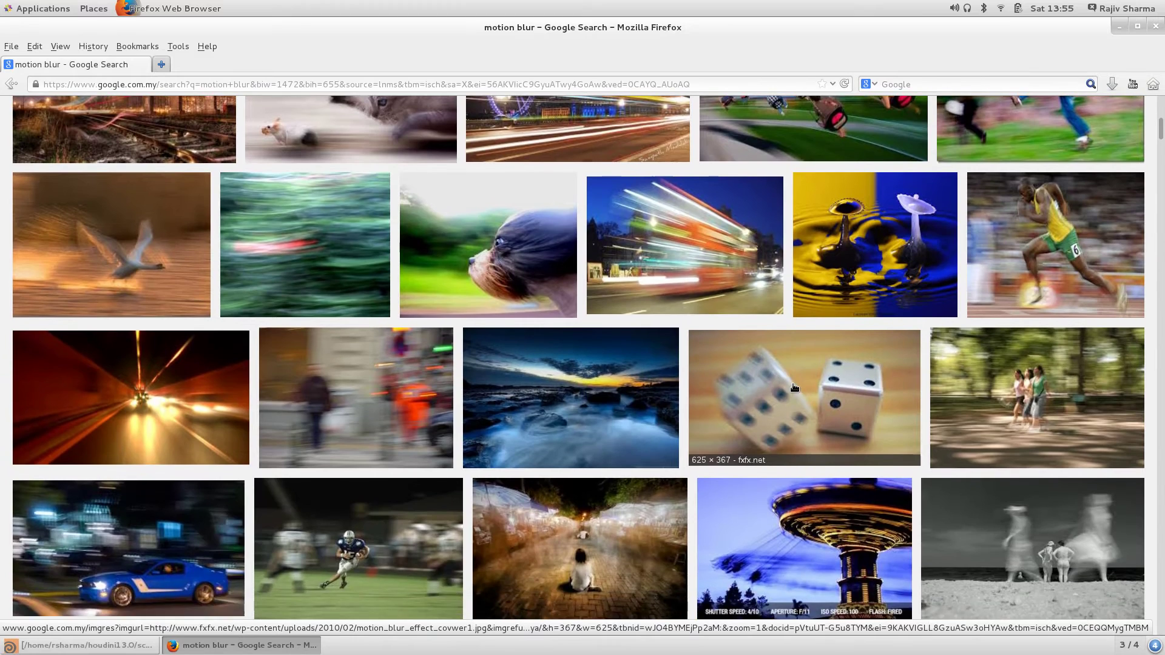
{"action": "left_click", "coordinate": [759, 406]}
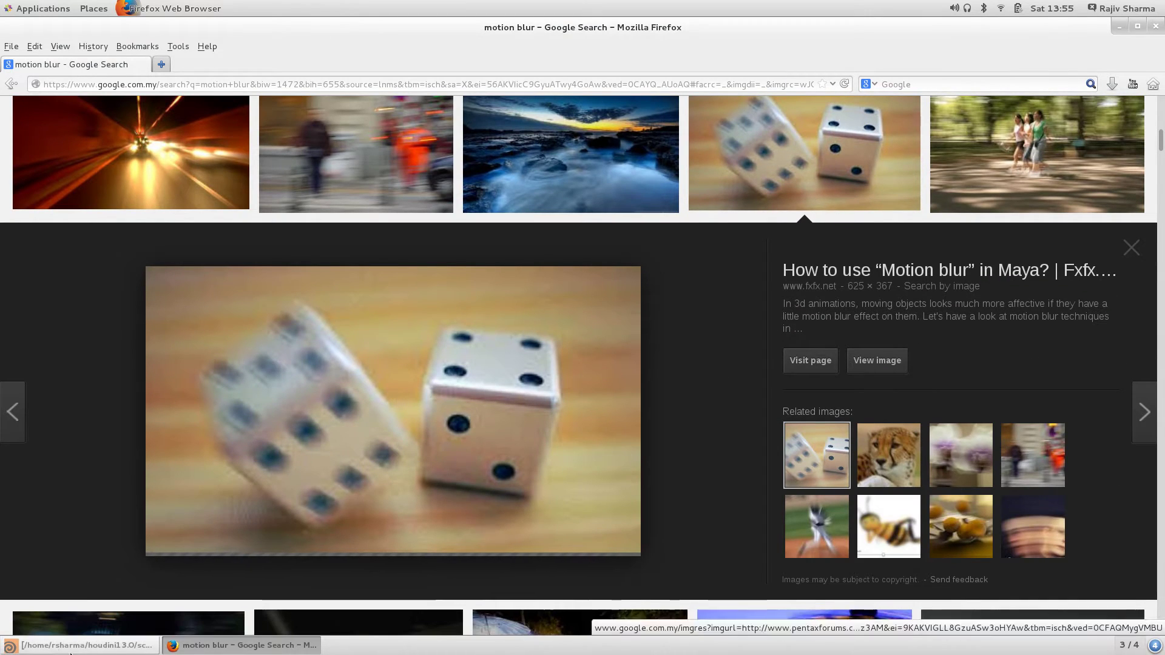
- Switch to Houdini, scrub through the character's animation and return the timeline to frame 2
{"action": "left_click", "coordinate": [71, 651]}
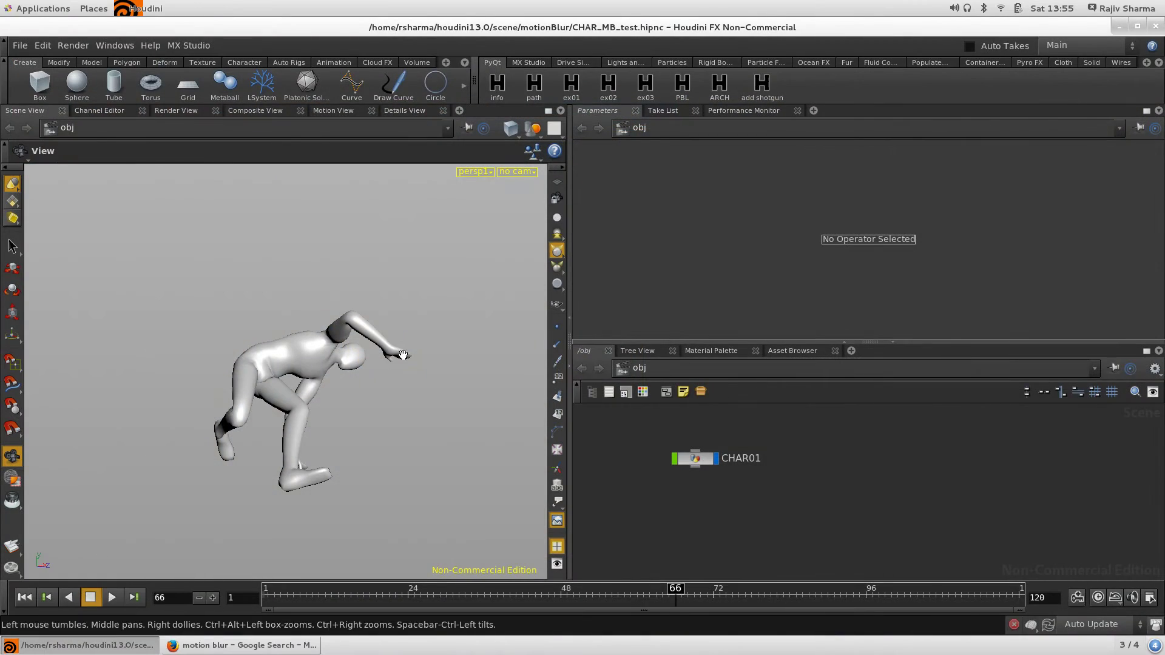
{"action": "left_click_drag", "start_coordinate": [342, 601], "coordinate": [646, 573]}
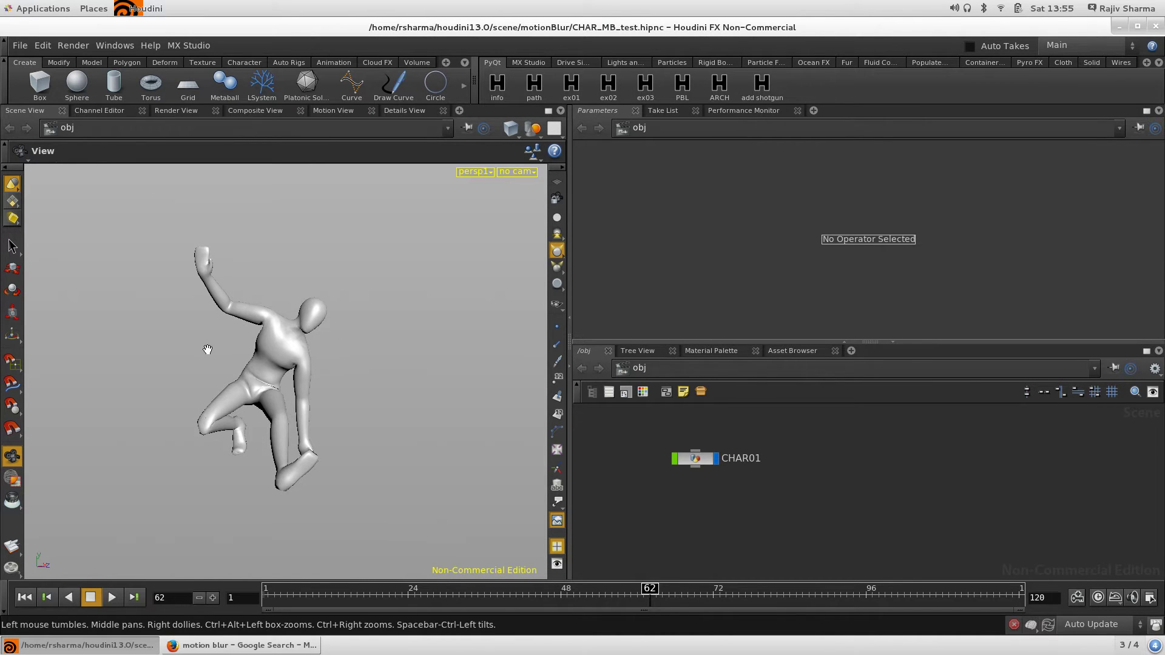
{"action": "mouse_move", "coordinate": [247, 338]}
{"action": "right_mouse_down"}
{"action": "mouse_move", "coordinate": [407, 347]}
{"action": "mouse_move", "coordinate": [215, 343]}
{"action": "mouse_move", "coordinate": [261, 338]}
{"action": "right_mouse_up"}
{"action": "key", "text": "ctrl+Left"}
{"action": "key", "text": "Up"}
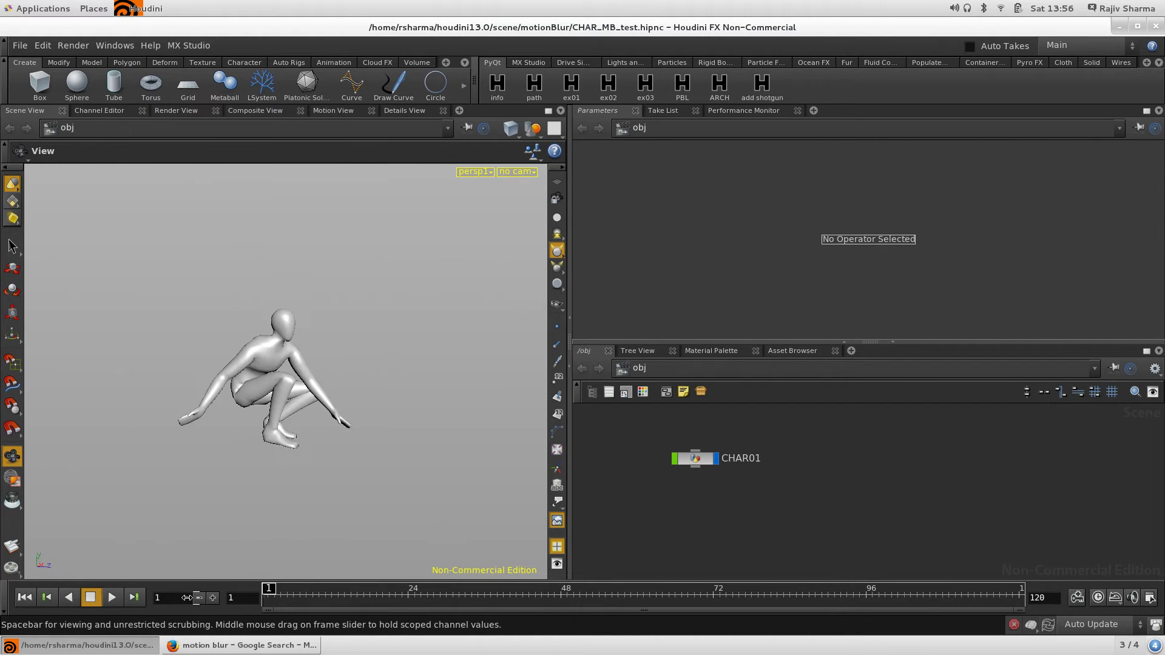
{"action": "key", "text": "Left"}
{"action": "key", "text": "Left"}
{"action": "key", "text": "Left"}
{"action": "key", "text": "Left"}
{"action": "key", "text": "Left"}
{"action": "key", "text": "Left"}
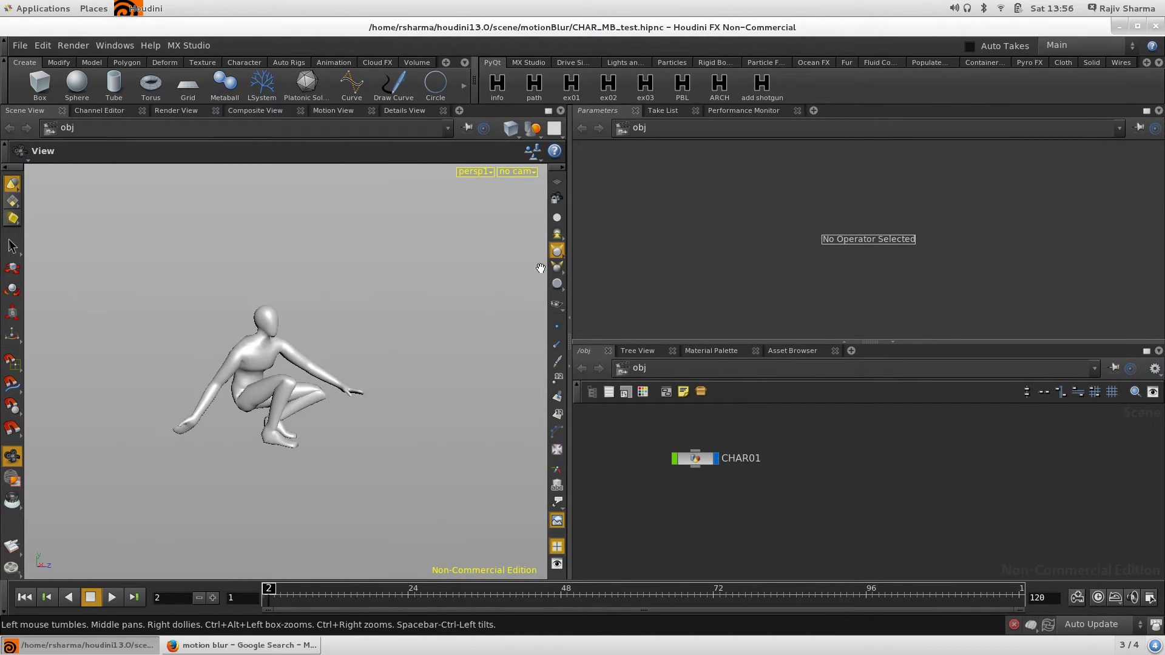
- Create a new camera from the current view, lock it to the viewport, frame the crouching character closer and tidy the node layout
{"action": "left_click", "coordinate": [517, 170]}
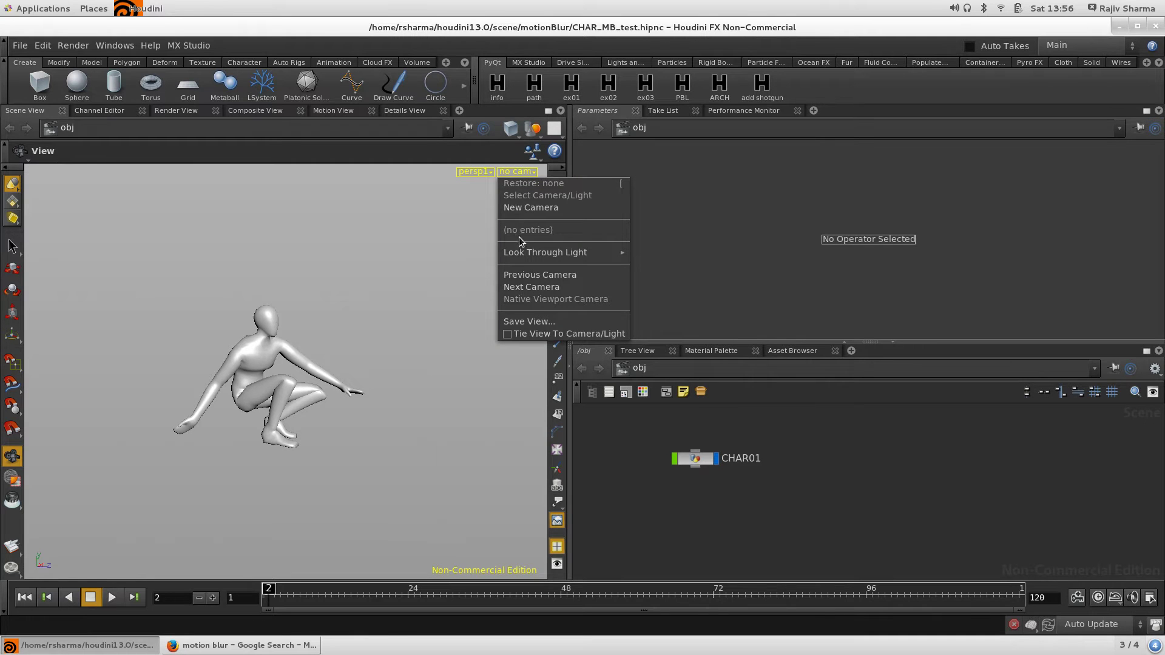
{"action": "left_click", "coordinate": [546, 210]}
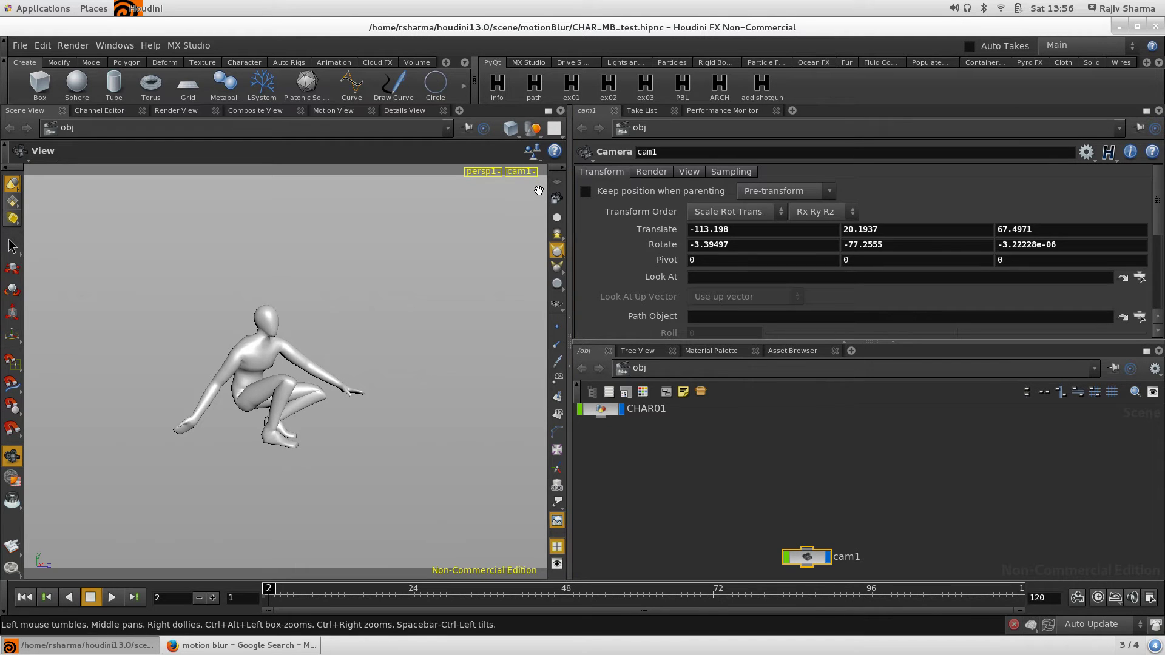
{"action": "left_click", "coordinate": [556, 198]}
{"action": "left_click_drag", "start_coordinate": [429, 385], "coordinate": [365, 406]}
{"action": "left_click_drag", "start_coordinate": [657, 487], "coordinate": [628, 456]}
{"action": "key", "text": "l"}
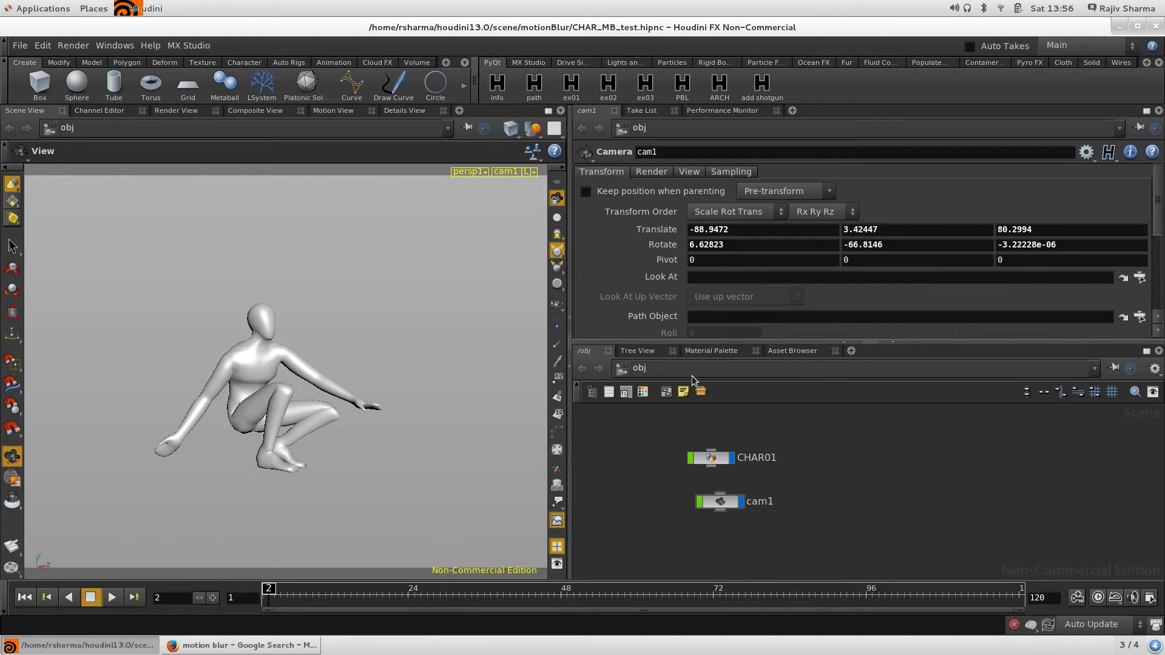
- Add a Mantra render node in the out network
{"action": "left_click", "coordinate": [705, 369]}
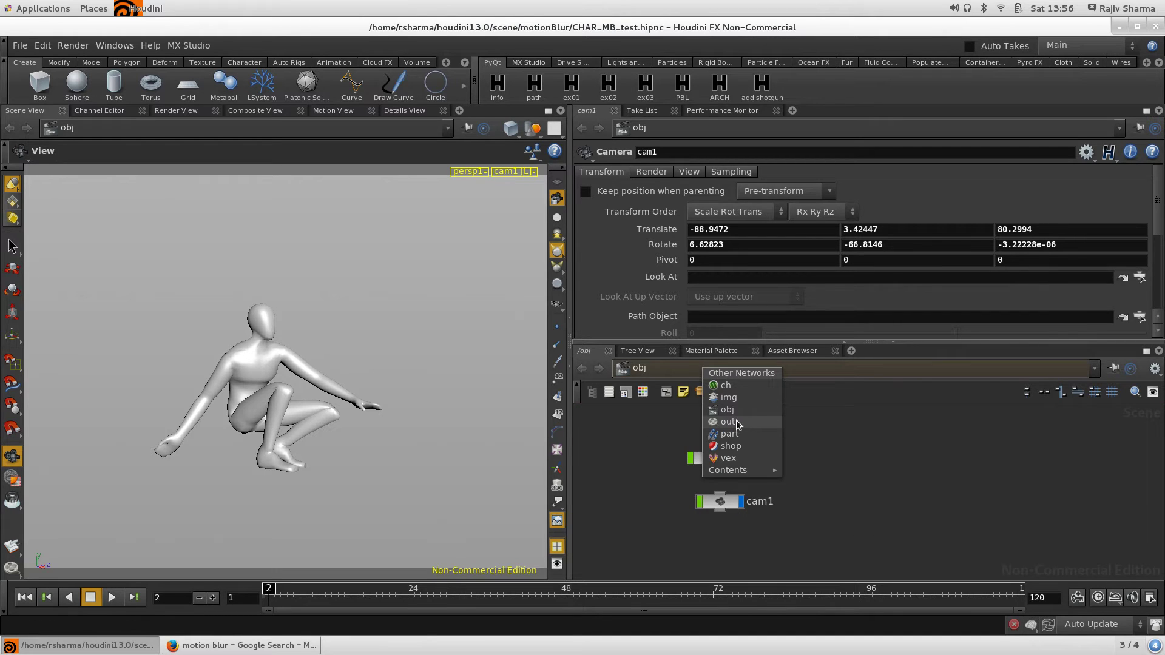
{"action": "left_click", "coordinate": [728, 421]}
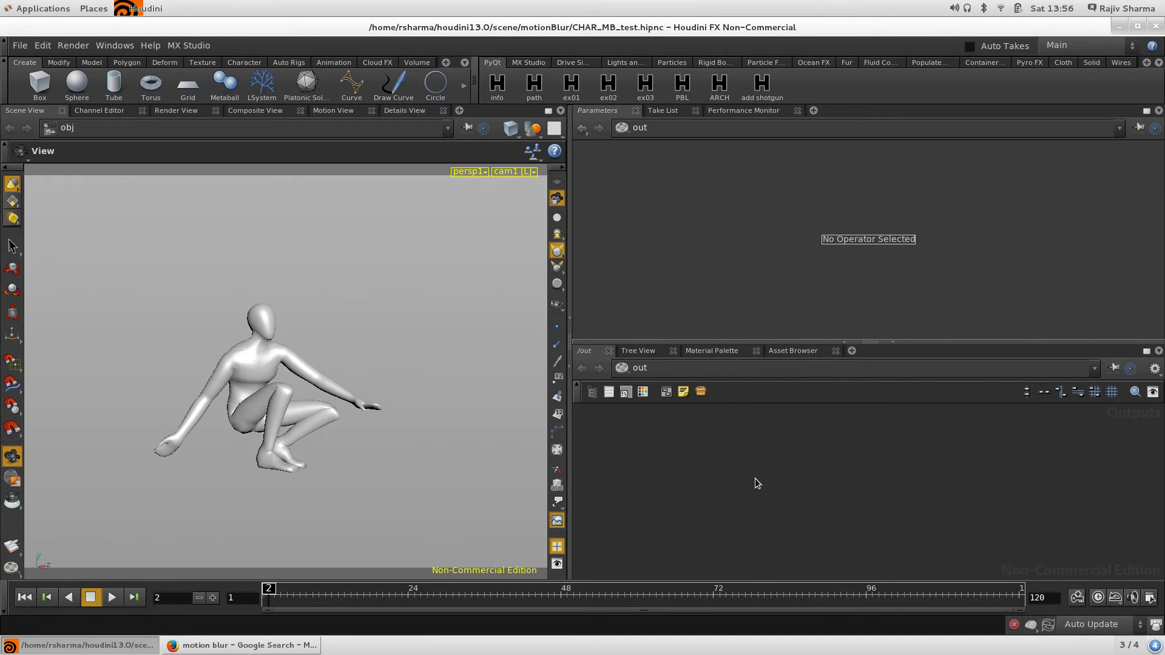
{"action": "key", "text": "Tab"}
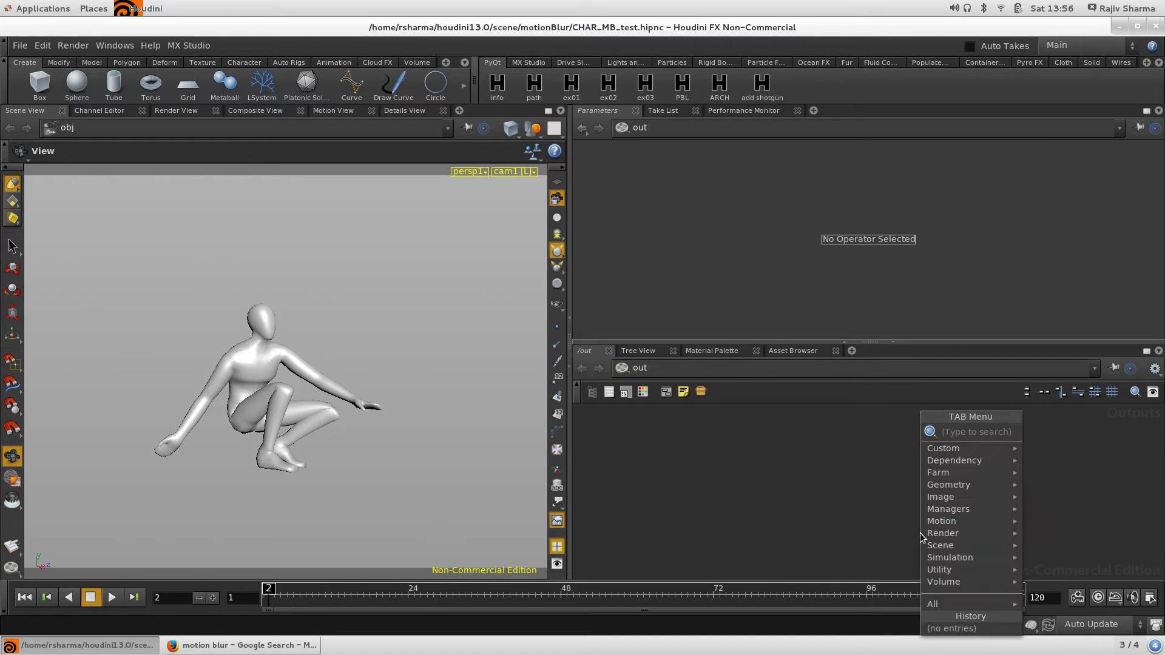
{"action": "type", "text": "Ma"}
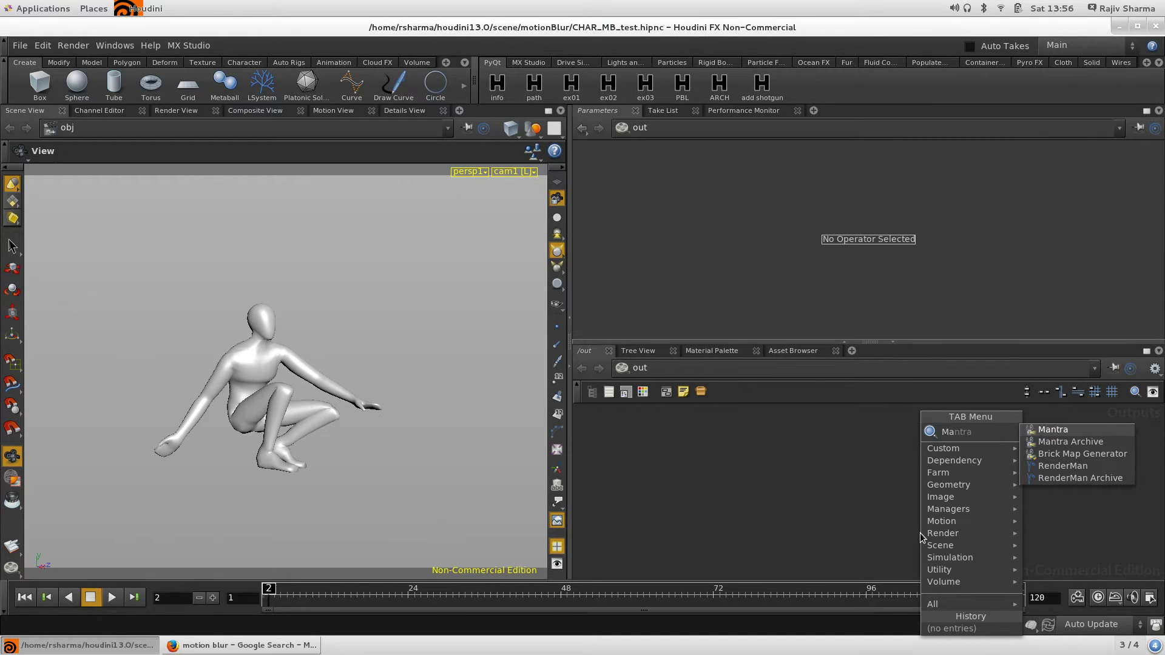
{"action": "key", "text": "Return"}
{"action": "left_click", "coordinate": [920, 537]}
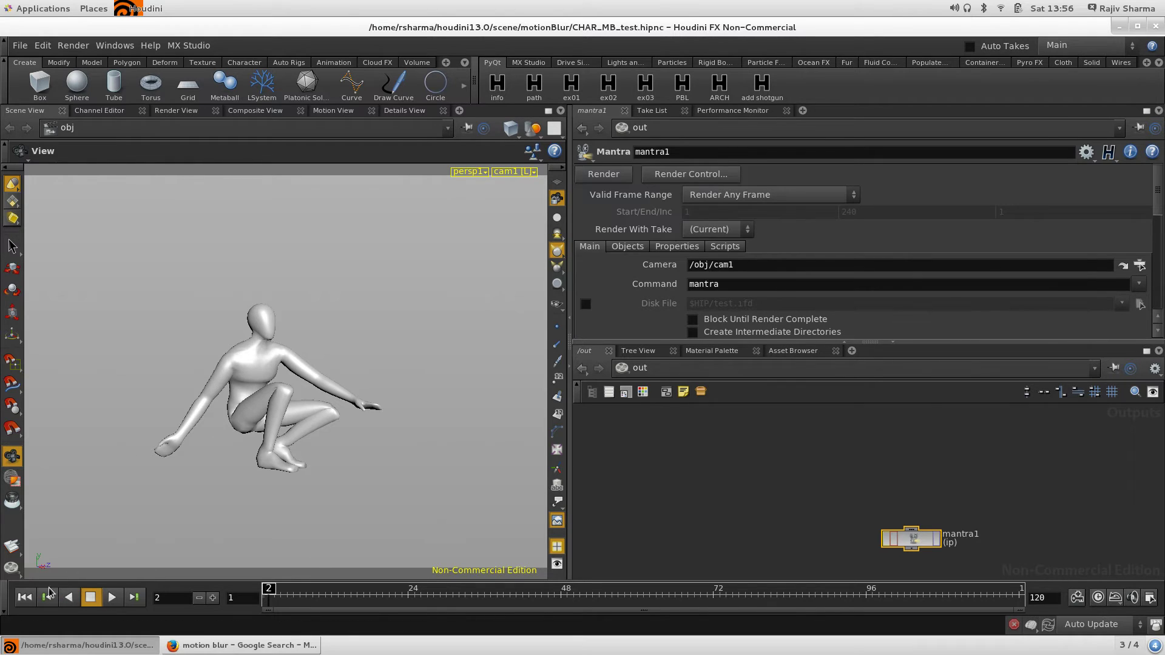
- Render the current frame with mantra1 to MPlay and inspect the character in the rendered image
{"action": "left_click", "coordinate": [7, 572]}
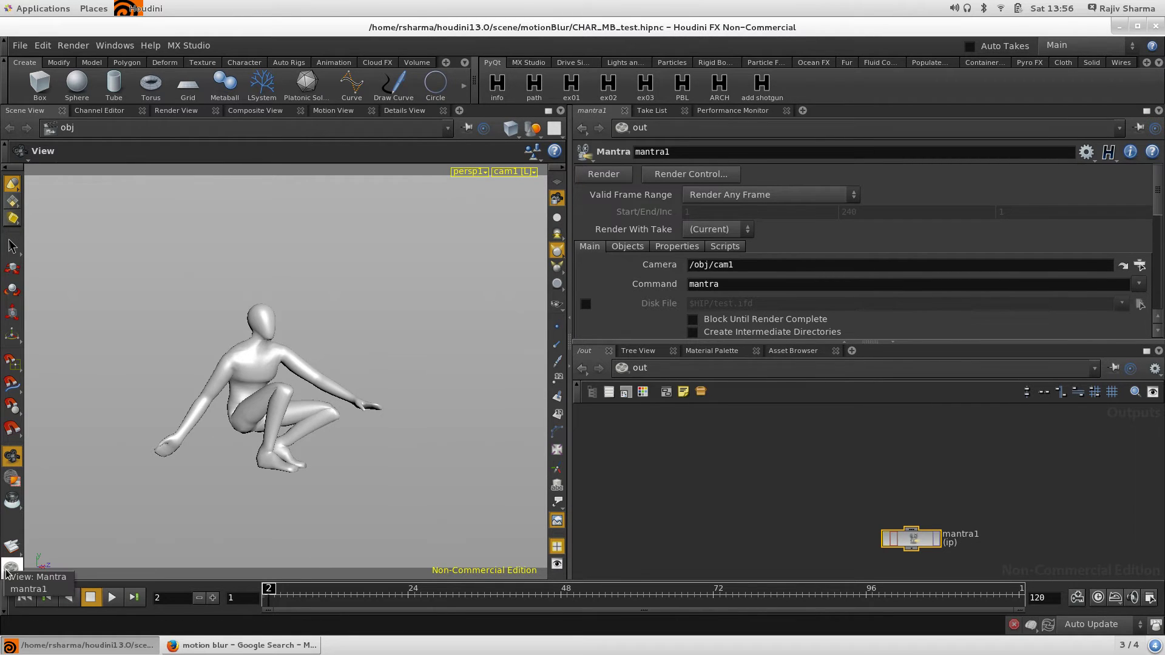
{"action": "left_click", "coordinate": [44, 589]}
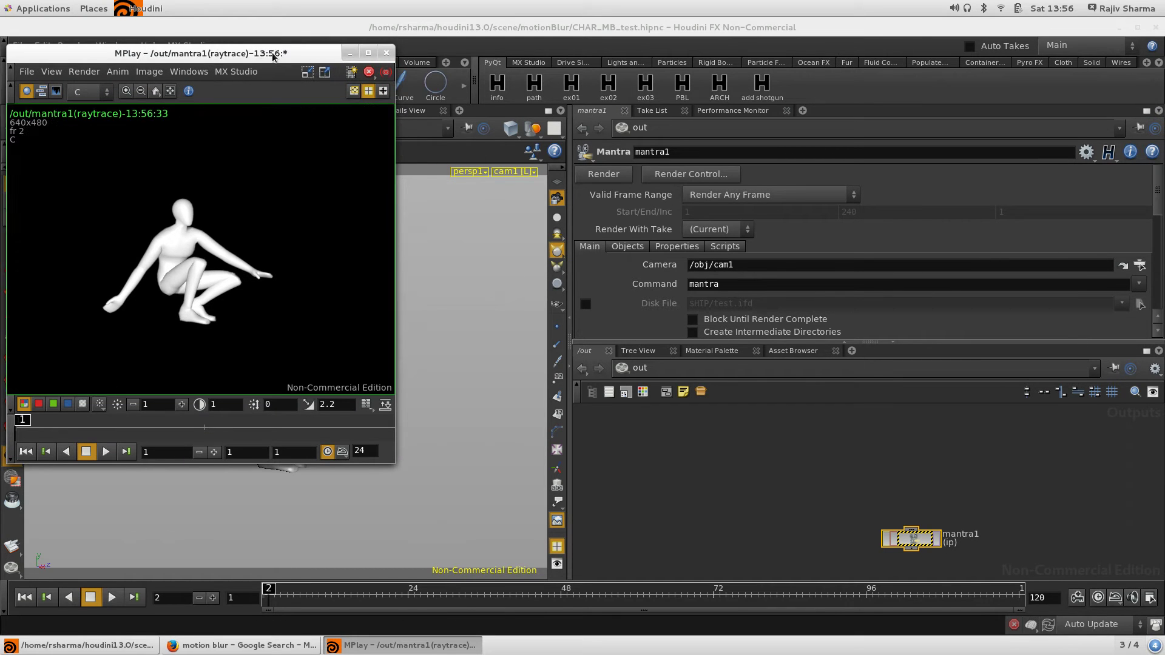
{"action": "right_click", "coordinate": [272, 56]}
{"action": "key", "text": "Escape"}
{"action": "left_click_drag", "start_coordinate": [282, 58], "coordinate": [597, 108]}
{"action": "scroll", "coordinate": [558, 273], "scroll_direction": "up", "scroll_amount": 3}
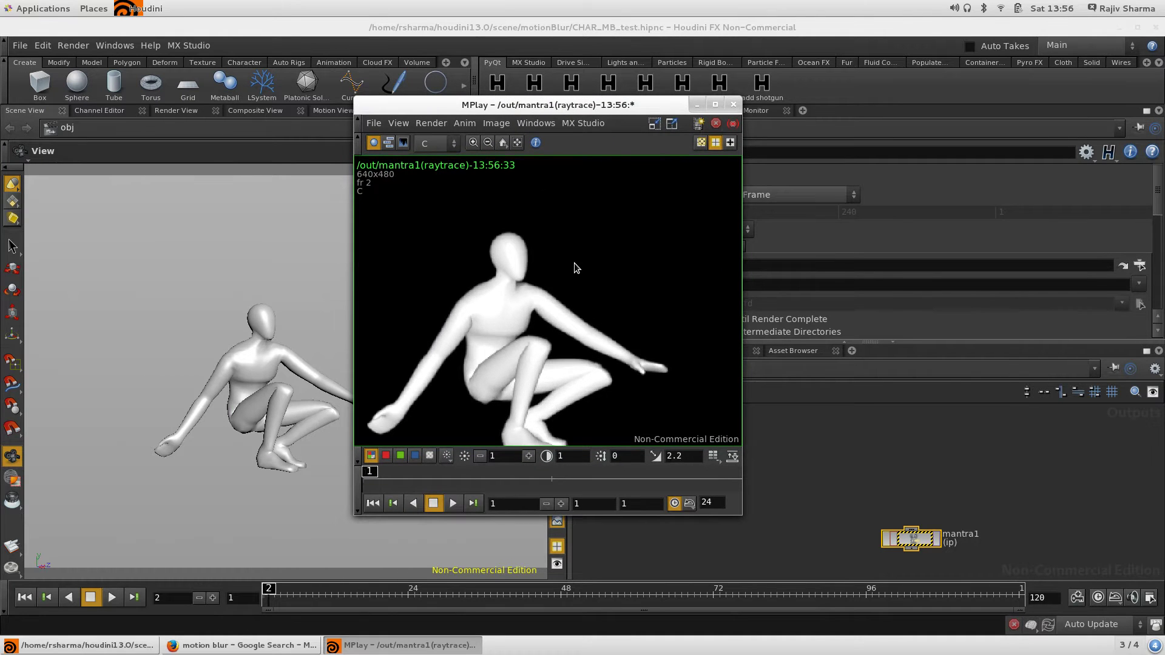
{"action": "scroll", "coordinate": [572, 291], "scroll_direction": "down", "scroll_amount": 3}
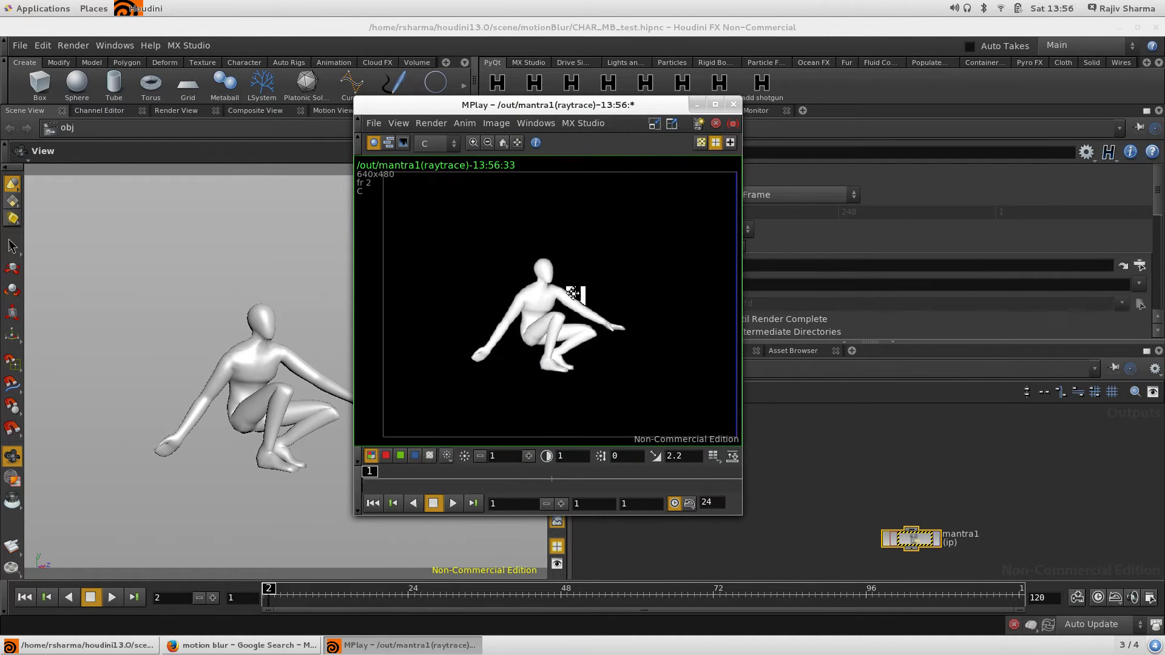
{"action": "scroll", "coordinate": [573, 293], "scroll_direction": "up", "scroll_amount": 1}
{"action": "left_click_drag", "start_coordinate": [629, 117], "coordinate": [680, 146]}
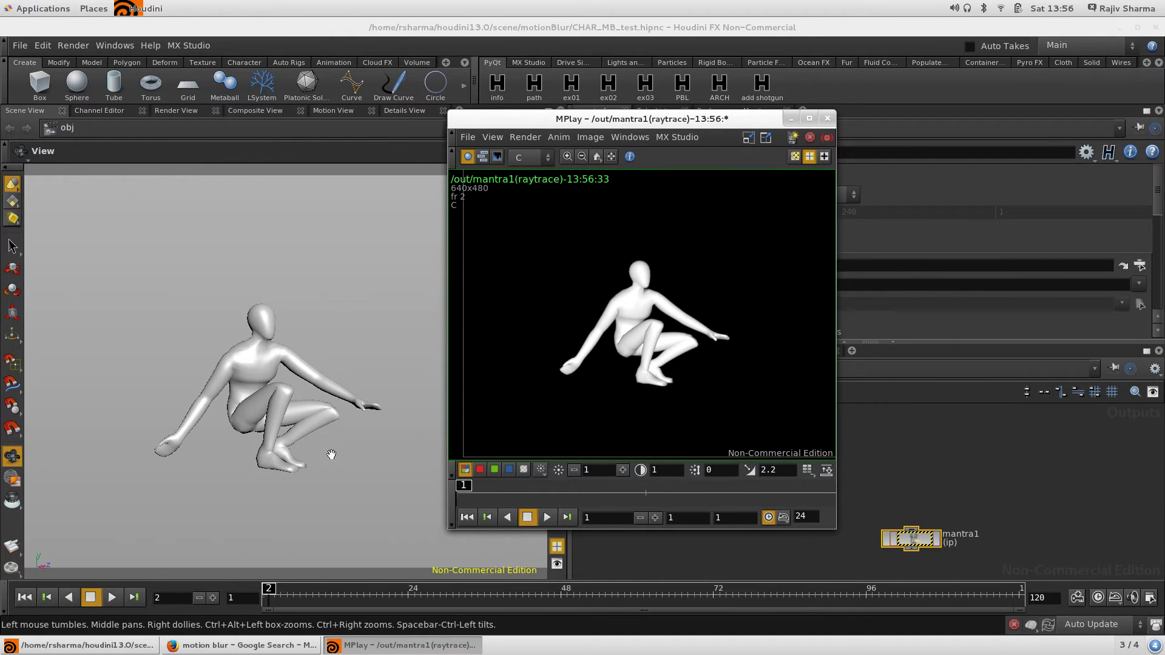
{"action": "left_click_drag", "start_coordinate": [649, 129], "coordinate": [321, 141]}
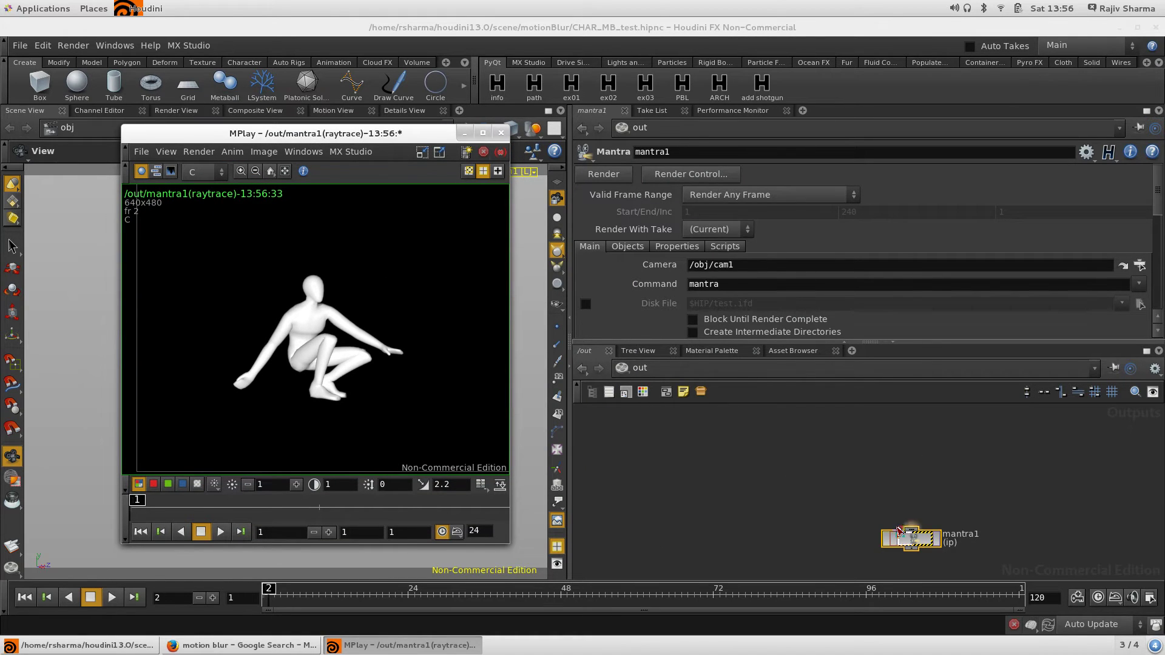
- Enable Allow Motion Blur in the sampling properties of mantra1 and render the frame again in MPlay
{"action": "left_click", "coordinate": [916, 540]}
{"action": "left_click", "coordinate": [677, 247]}
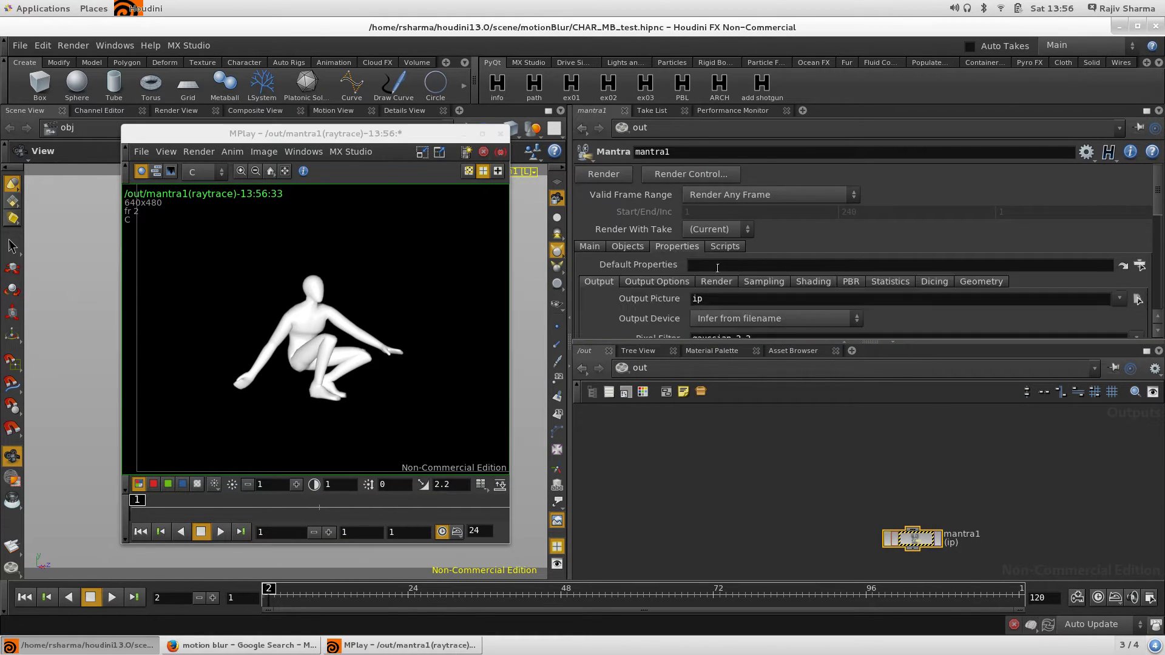
{"action": "left_click", "coordinate": [764, 283]}
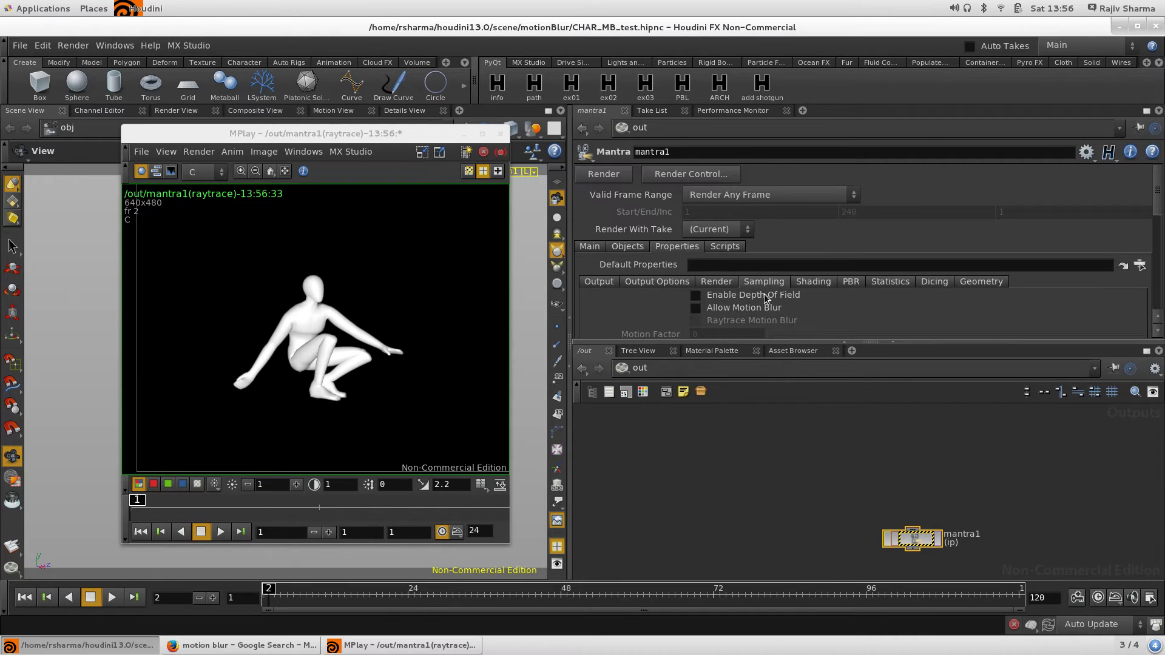
{"action": "left_click", "coordinate": [736, 309]}
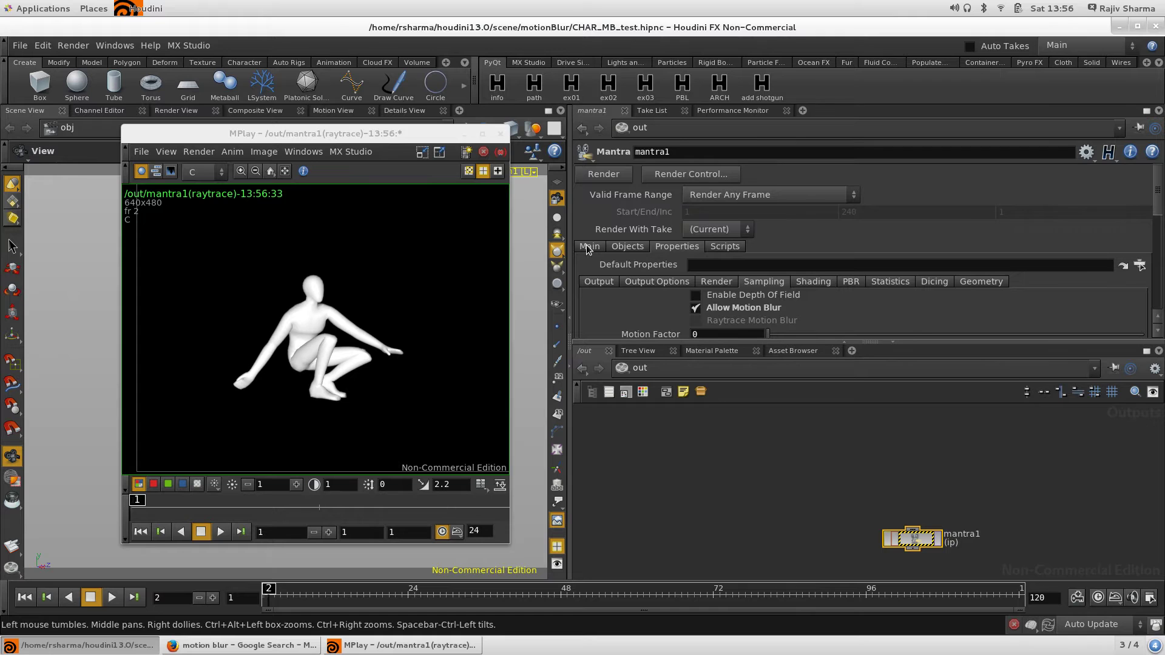
{"action": "left_click", "coordinate": [418, 138]}
{"action": "left_click_drag", "start_coordinate": [418, 138], "coordinate": [393, 139]}
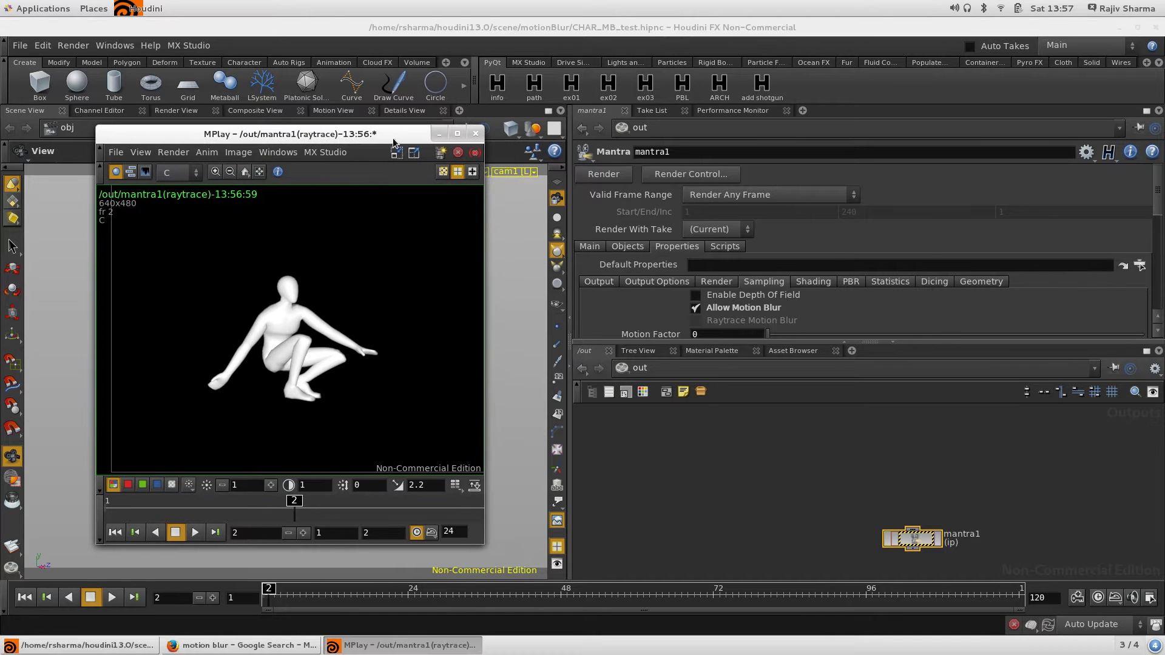
- Return to the obj network, enable Geometry Velocity Blur in CHAR01's render sampling settings and re-render the frame
{"action": "left_click", "coordinate": [680, 369]}
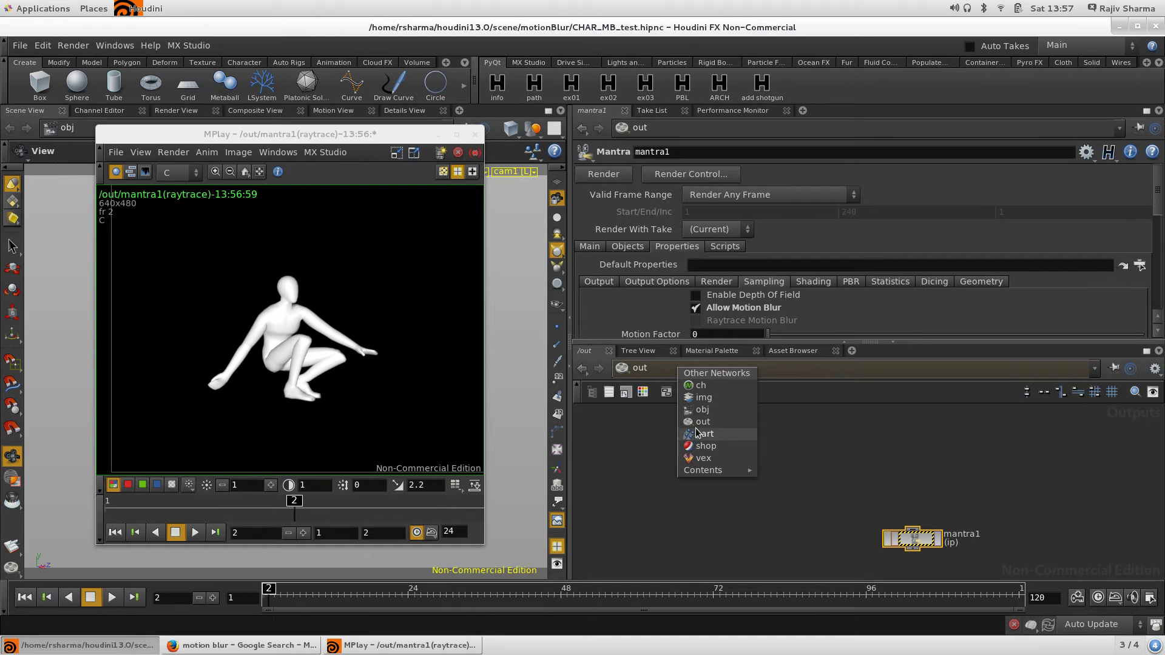
{"action": "left_click", "coordinate": [702, 411]}
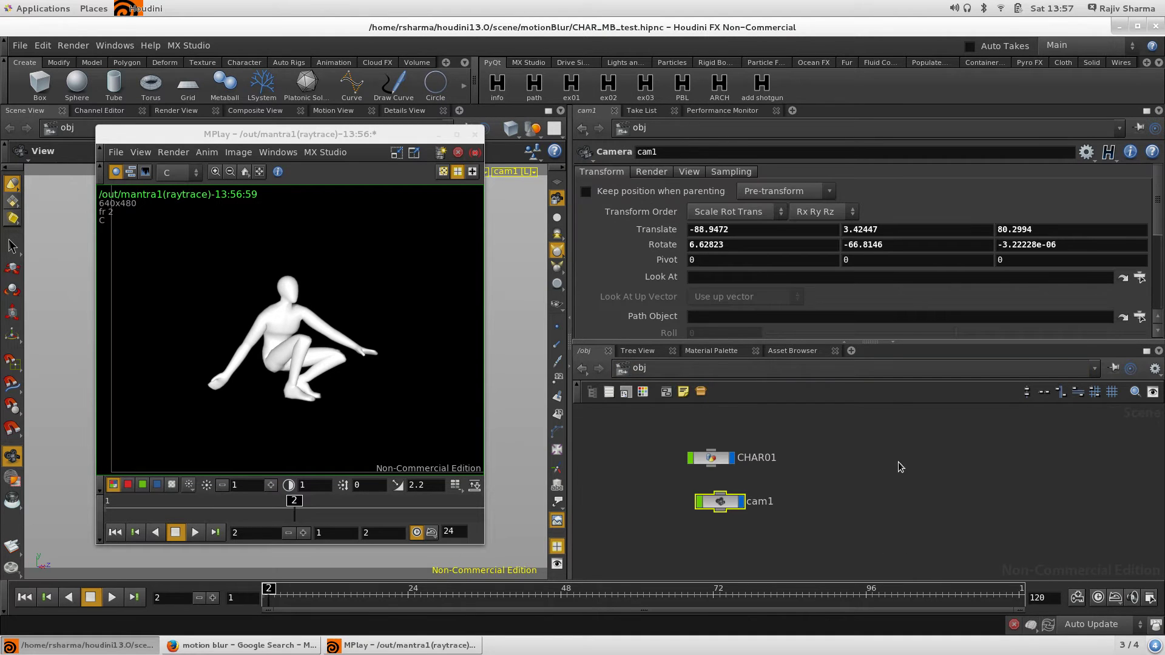
{"action": "left_click_drag", "start_coordinate": [723, 504], "coordinate": [713, 499]}
{"action": "left_click", "coordinate": [709, 460]}
{"action": "left_click_drag", "start_coordinate": [391, 140], "coordinate": [372, 486]}
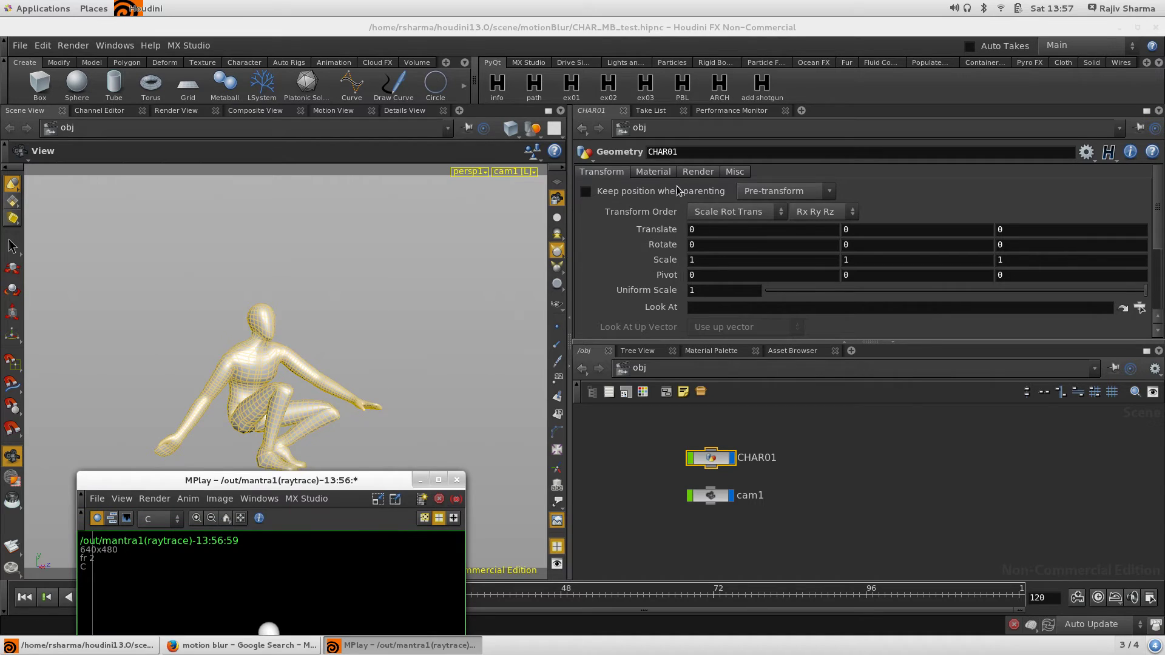
{"action": "left_click", "coordinate": [697, 173]}
{"action": "left_click", "coordinate": [667, 262]}
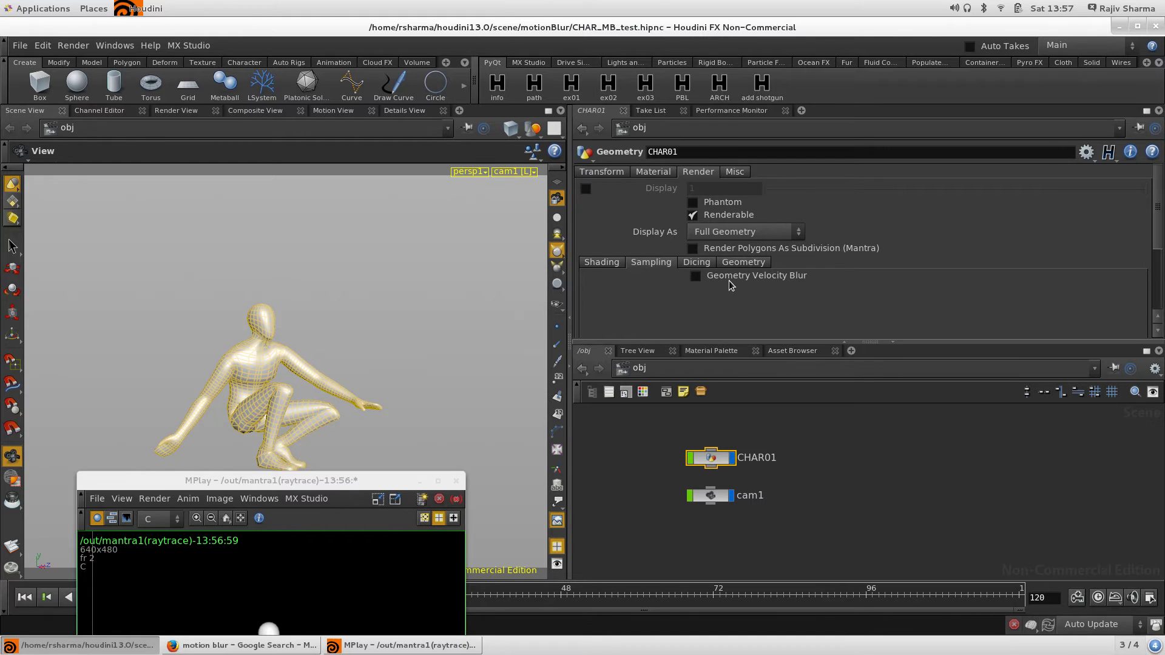
{"action": "left_click", "coordinate": [728, 279]}
{"action": "left_click_drag", "start_coordinate": [348, 483], "coordinate": [355, 131]}
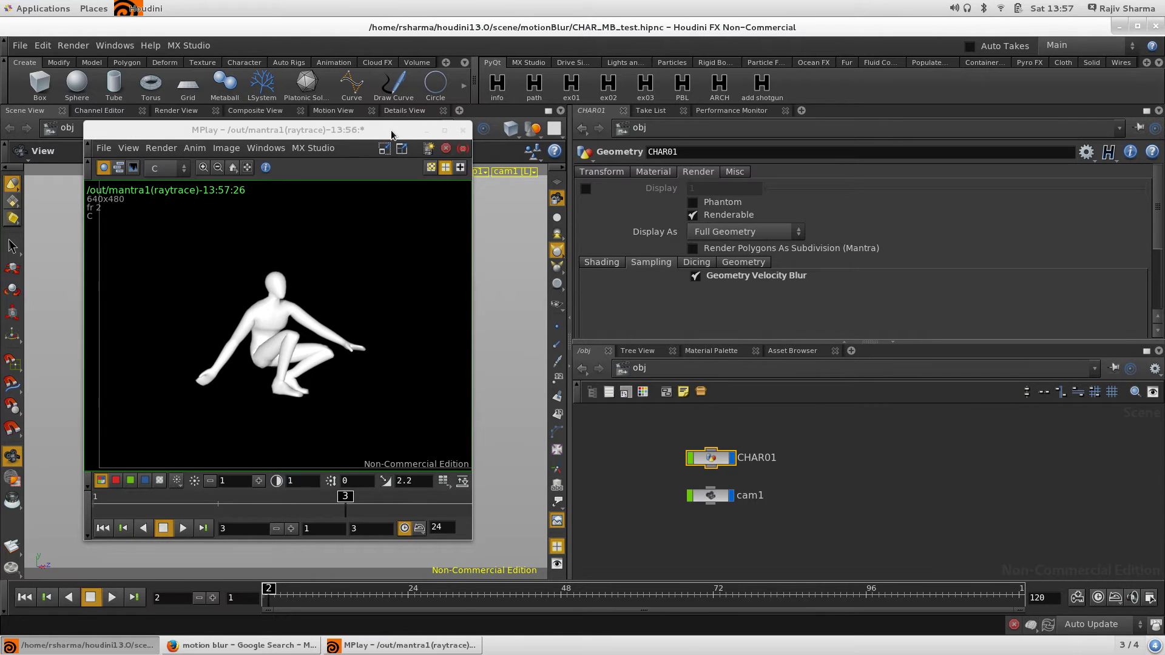
- Go inside the CHAR01 object and check the node info of xform1
{"action": "left_click_drag", "start_coordinate": [391, 135], "coordinate": [370, 517]}
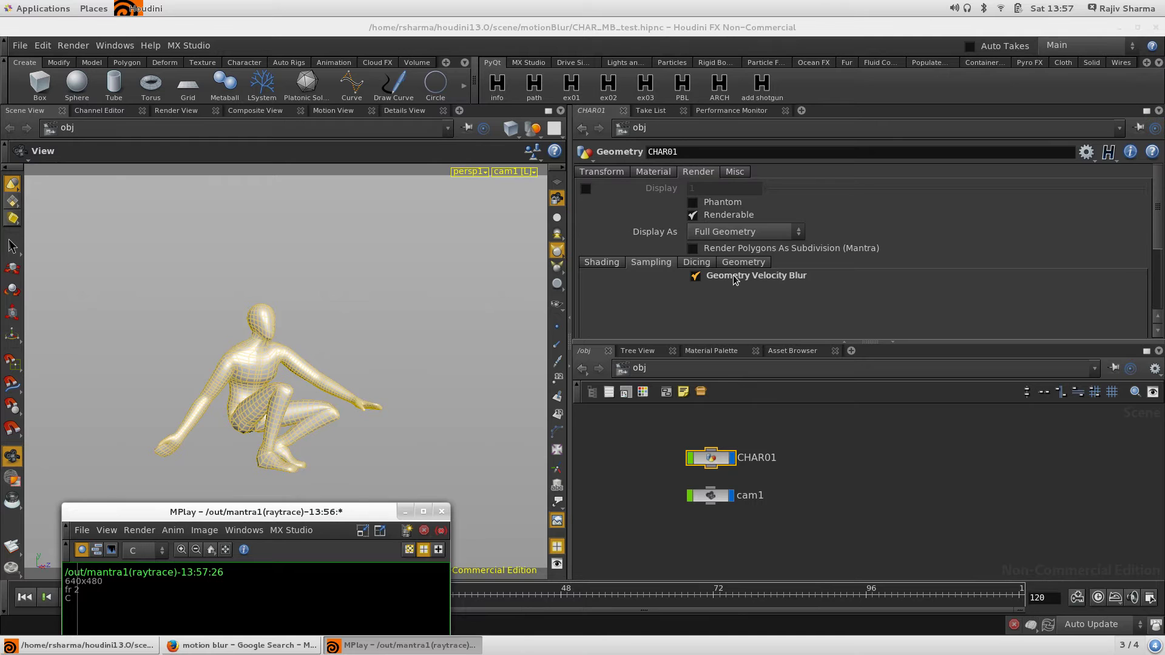
{"action": "double_click", "coordinate": [714, 461]}
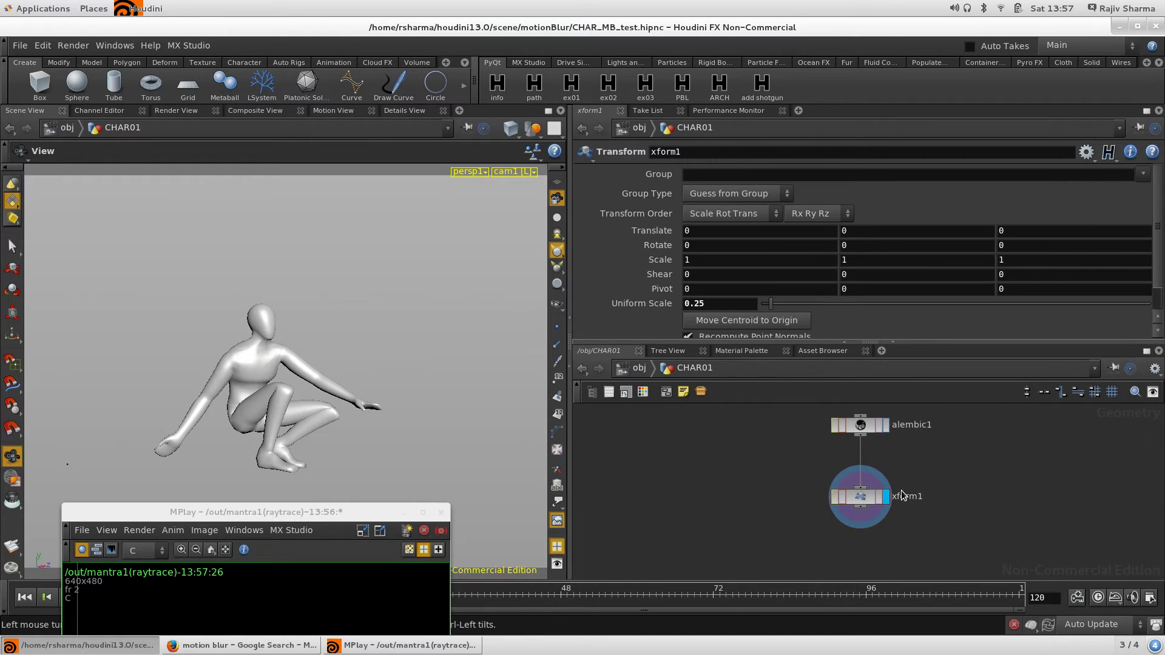
{"action": "middle_click", "coordinate": [857, 498]}
{"action": "middle_click_drag", "start_coordinate": [780, 486], "coordinate": [729, 454]}
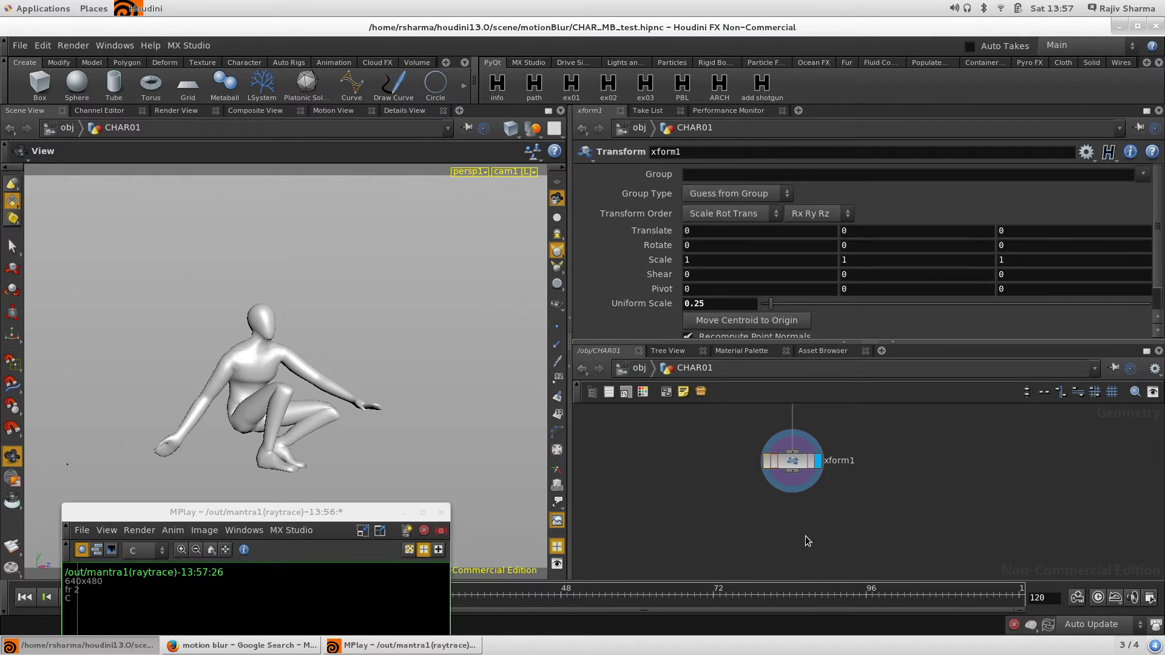
- Add a Trail node below xform1, wire xform1 into it and make it the displayed node
{"action": "key", "text": "Tab"}
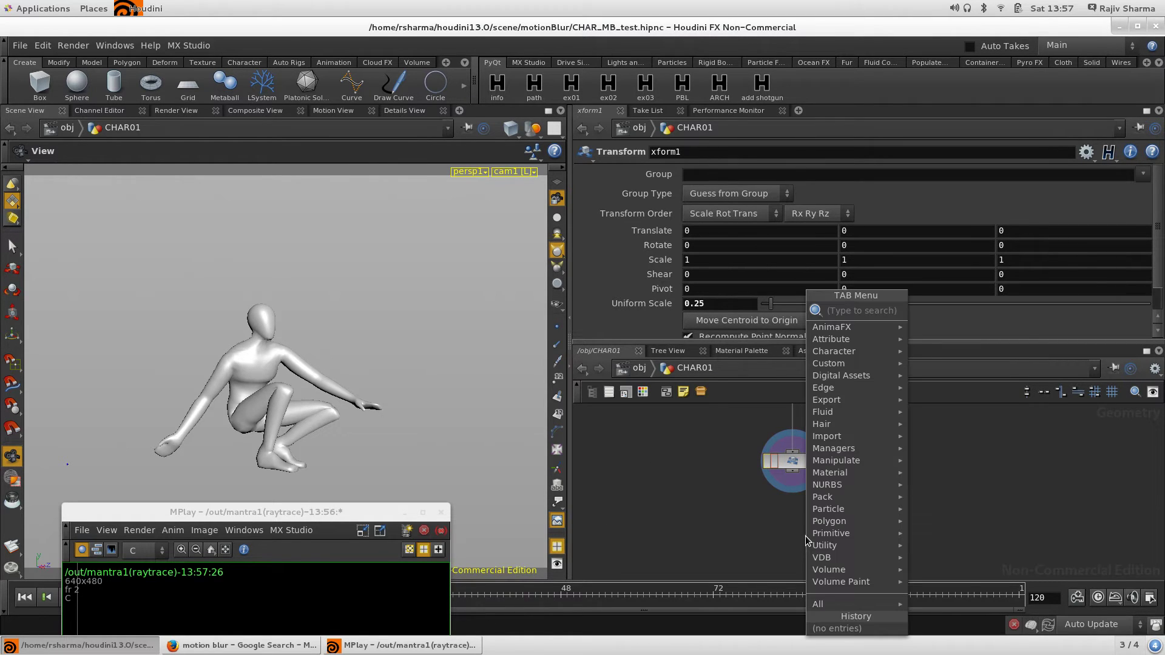
{"action": "type", "text": "tra"}
{"action": "key", "text": "Return"}
{"action": "left_click", "coordinate": [802, 539]}
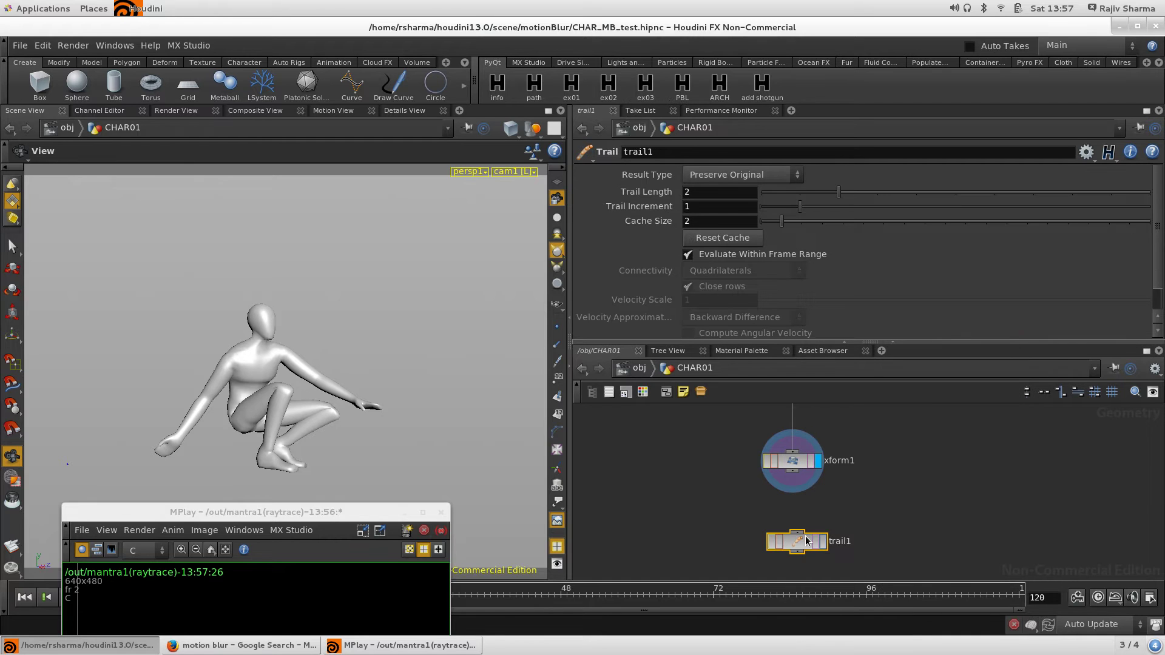
{"action": "left_click_drag", "start_coordinate": [792, 473], "coordinate": [800, 535]}
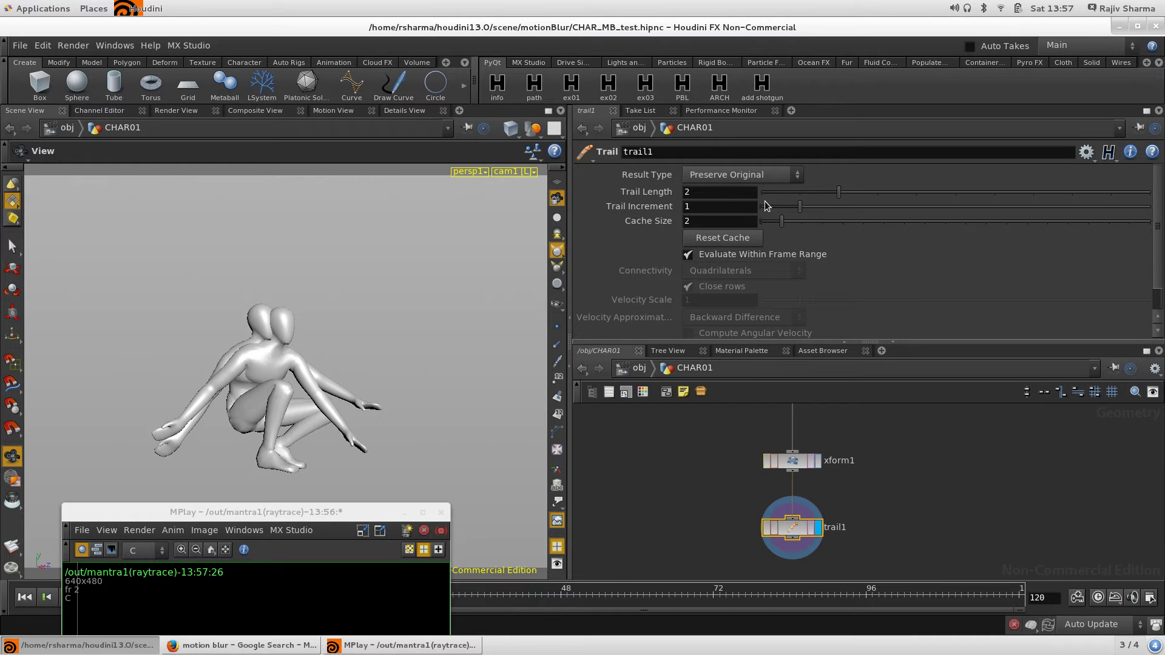
- Set the Trail node's result type to Compute Velocity and check its point attributes for velocity
{"action": "left_click", "coordinate": [746, 176]}
{"action": "left_click", "coordinate": [745, 226]}
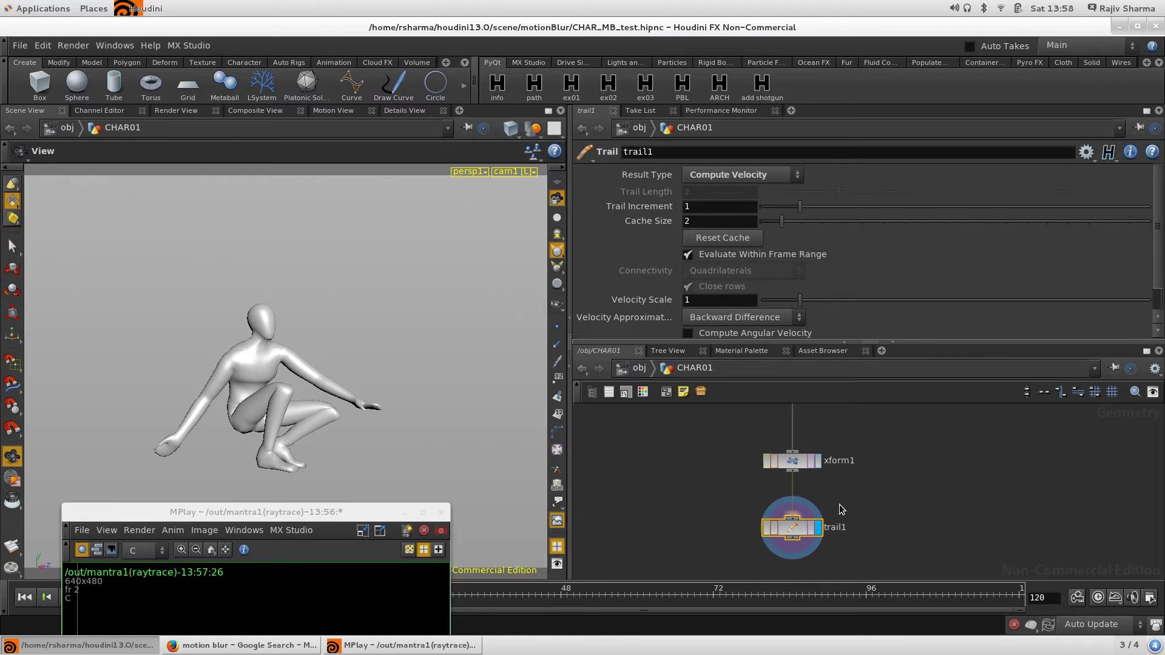
{"action": "middle_click_drag", "start_coordinate": [791, 534], "coordinate": [840, 514]}
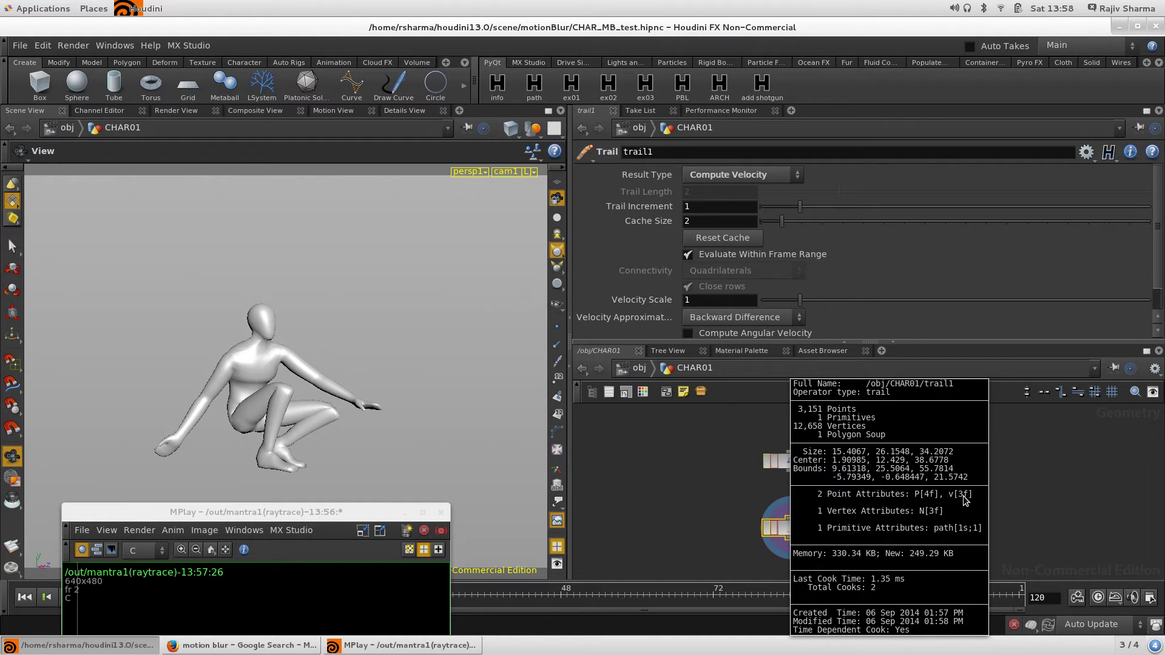
{"action": "middle_click_drag", "start_coordinate": [970, 500], "coordinate": [972, 506]}
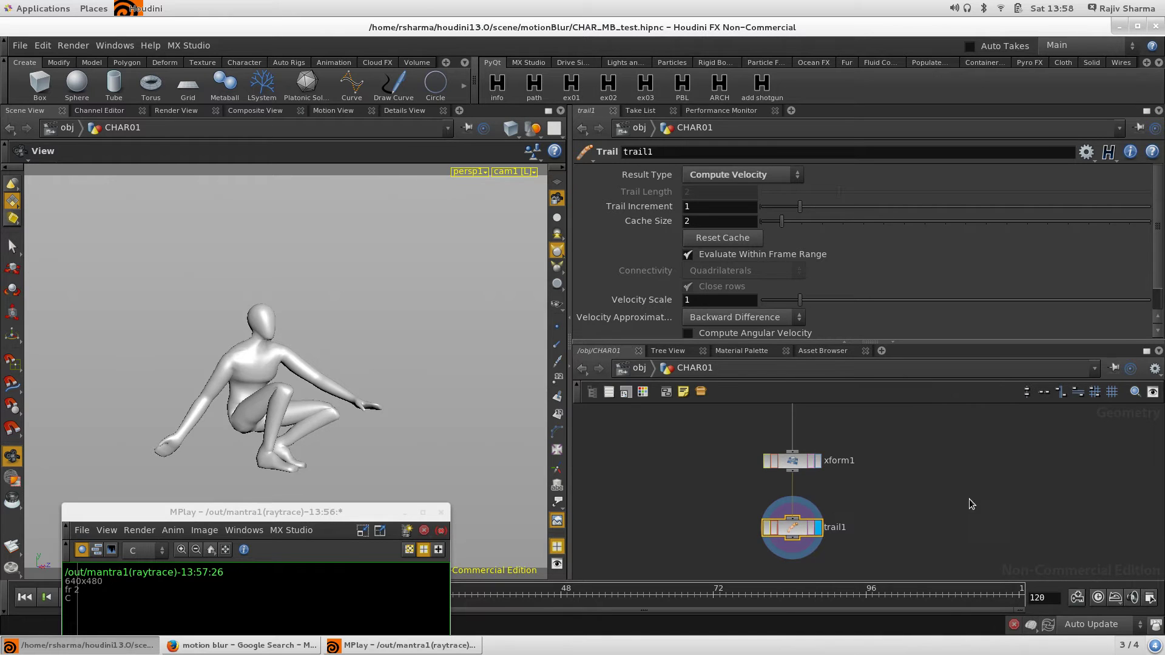
- Return to the obj network, re-render the frame with mantra1 and inspect the motion blur on the outstretched arm in MPlay
{"action": "left_click", "coordinate": [637, 368]}
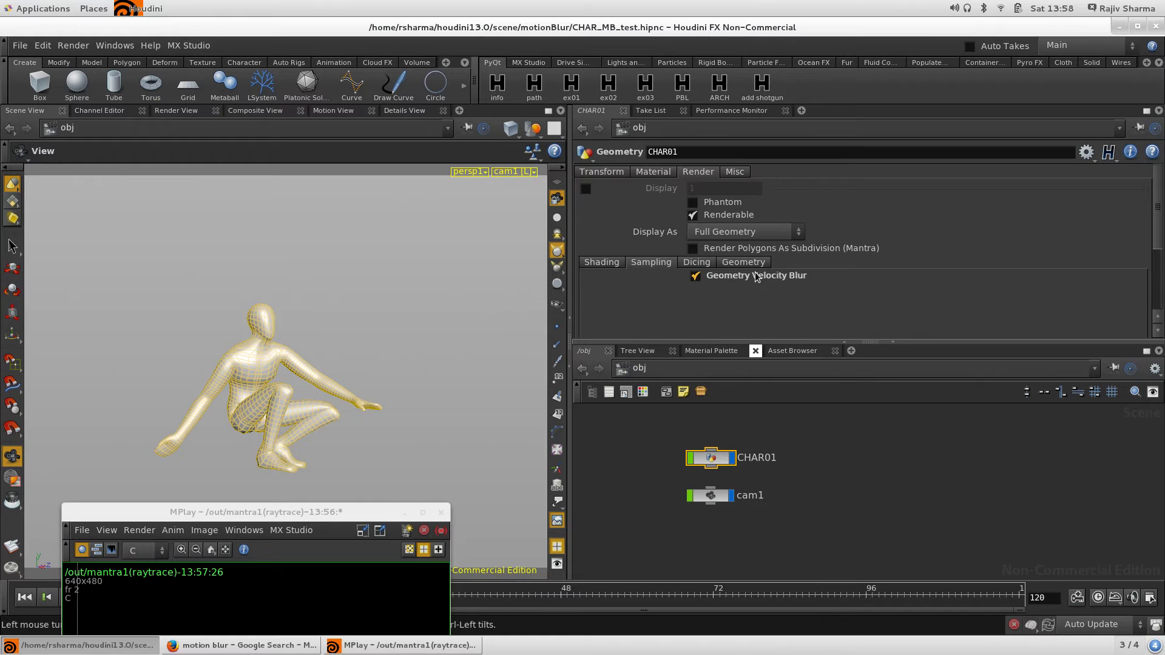
{"action": "left_click_drag", "start_coordinate": [310, 512], "coordinate": [907, 78]}
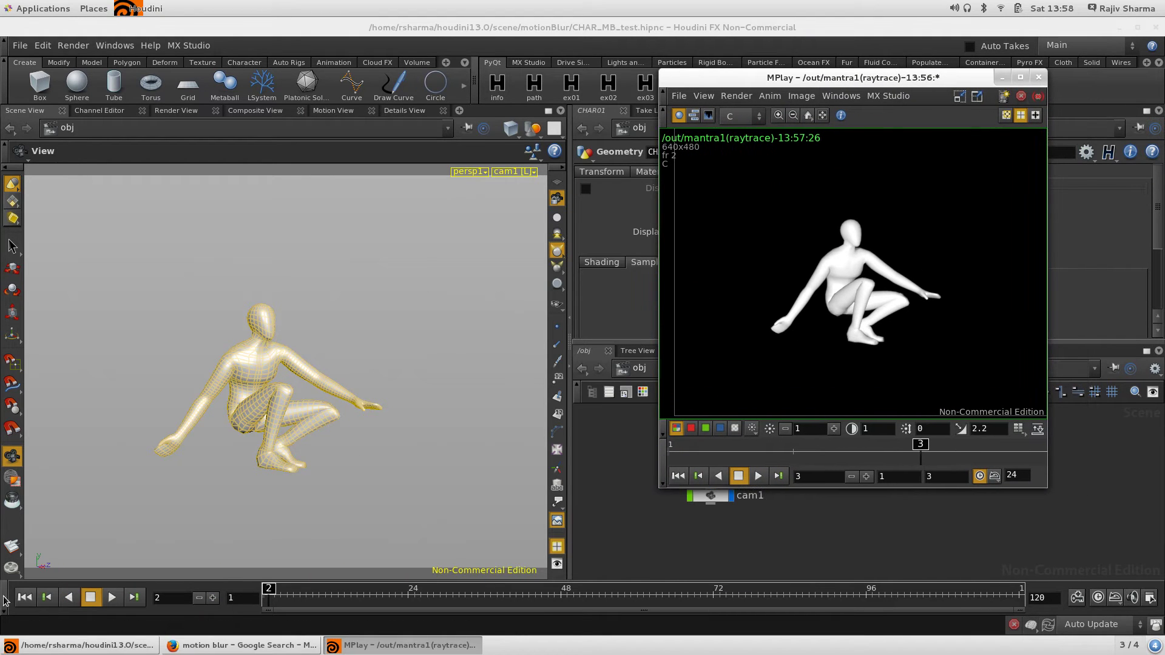
{"action": "left_click", "coordinate": [11, 569]}
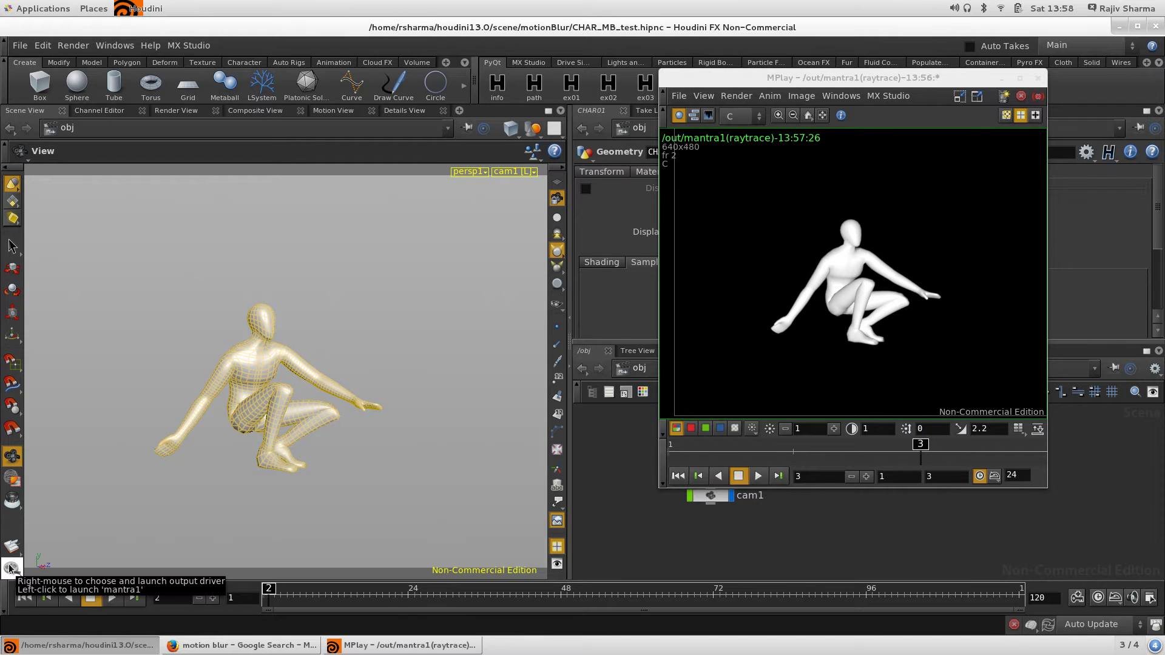
{"action": "left_click", "coordinate": [10, 569]}
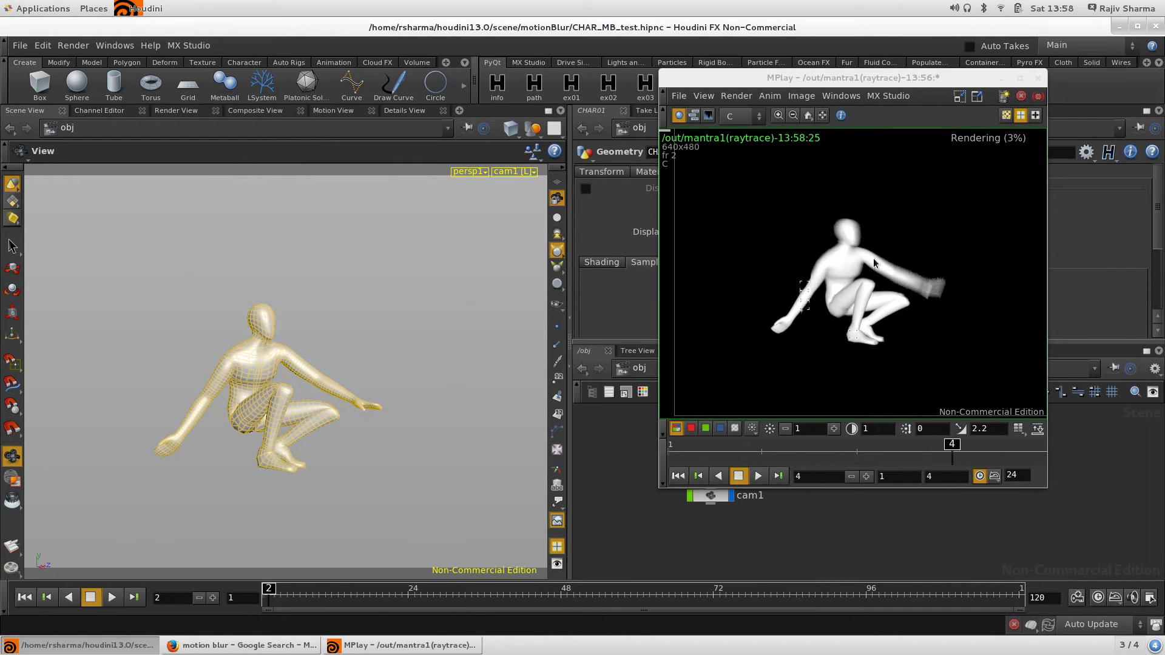
{"action": "scroll", "coordinate": [881, 273], "scroll_direction": "up", "scroll_amount": 2}
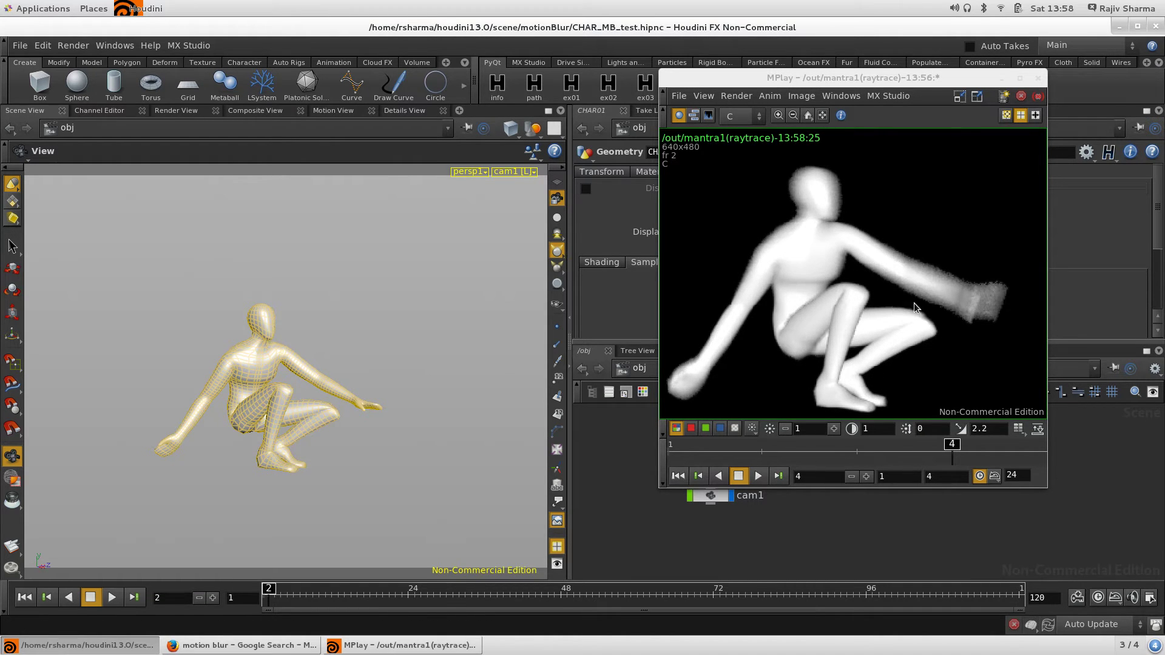
{"action": "mouse_move", "coordinate": [952, 449]}
{"action": "left_mouse_down"}
{"action": "mouse_move", "coordinate": [885, 449]}
{"action": "mouse_move", "coordinate": [971, 449]}
{"action": "mouse_move", "coordinate": [891, 449]}
{"action": "mouse_move", "coordinate": [944, 449]}
{"action": "left_mouse_up"}
{"action": "scroll", "coordinate": [940, 279], "scroll_direction": "up", "scroll_amount": 2}
{"action": "scroll", "coordinate": [875, 253], "scroll_direction": "up", "scroll_amount": 2}
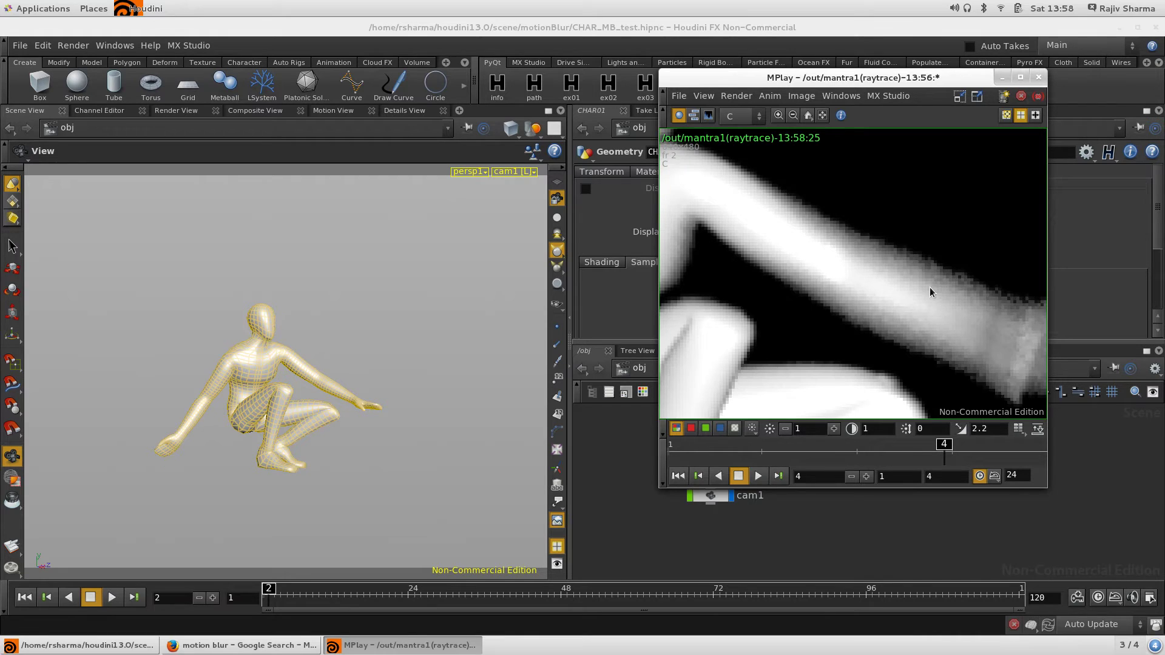
{"action": "scroll", "coordinate": [929, 287], "scroll_direction": "down", "scroll_amount": 4}
- Set mantra1's Pixel Samples to 10 by 10 in the out network and re-render the frame in MPlay
{"action": "left_click_drag", "start_coordinate": [921, 77], "coordinate": [353, 85]}
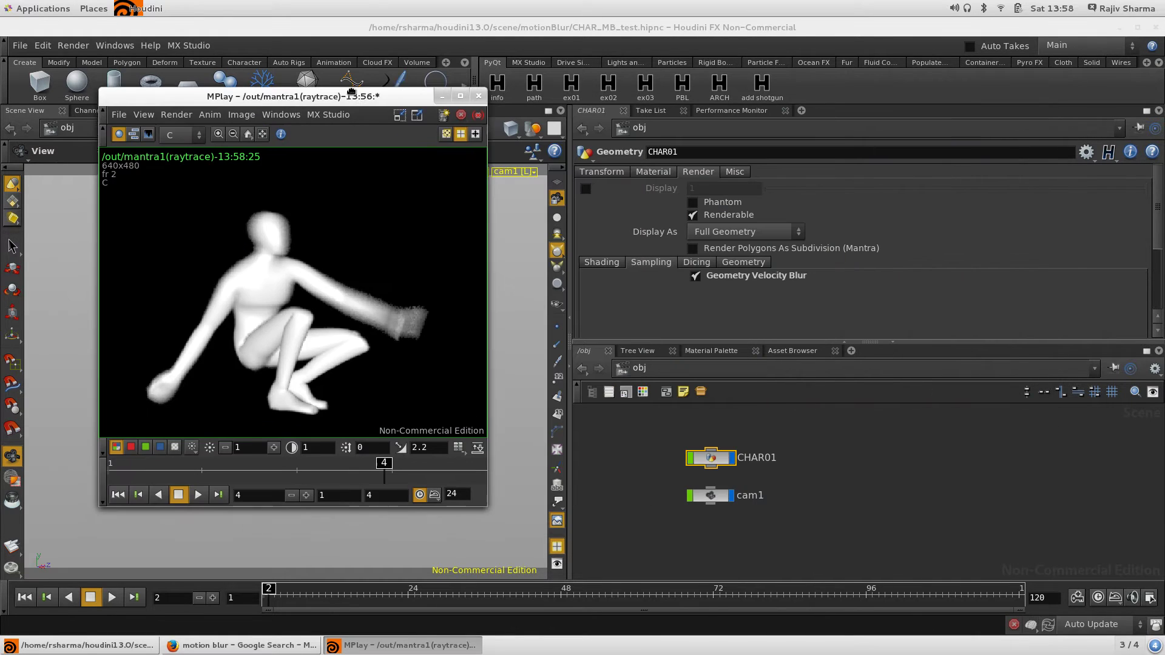
{"action": "left_click", "coordinate": [662, 370]}
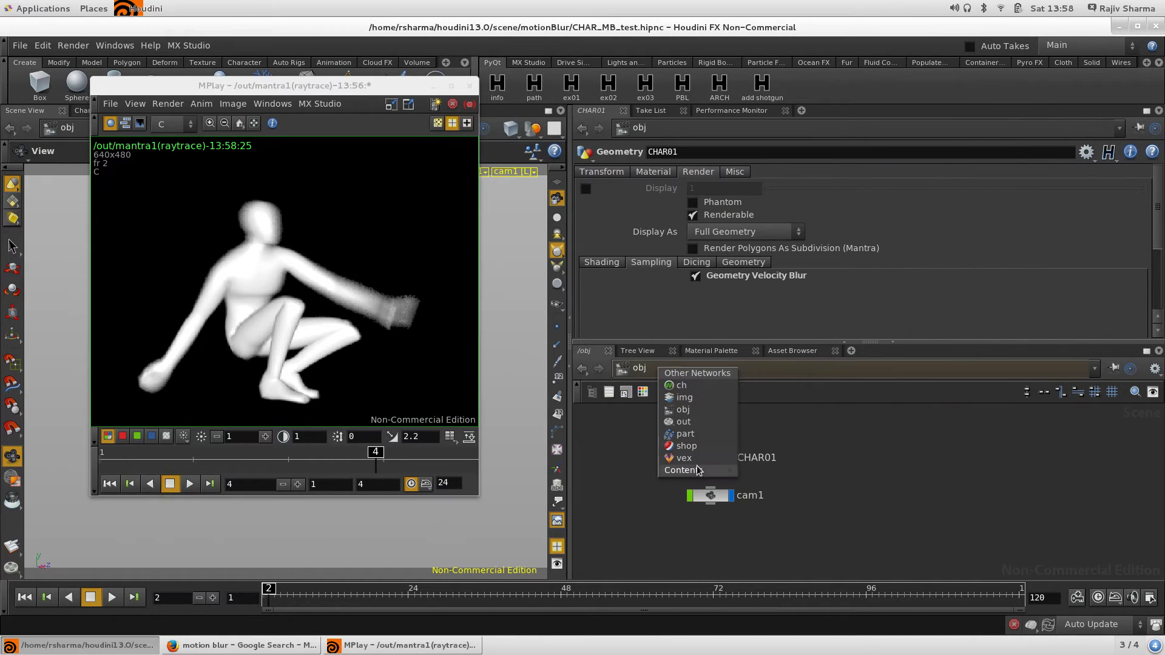
{"action": "left_click", "coordinate": [701, 428]}
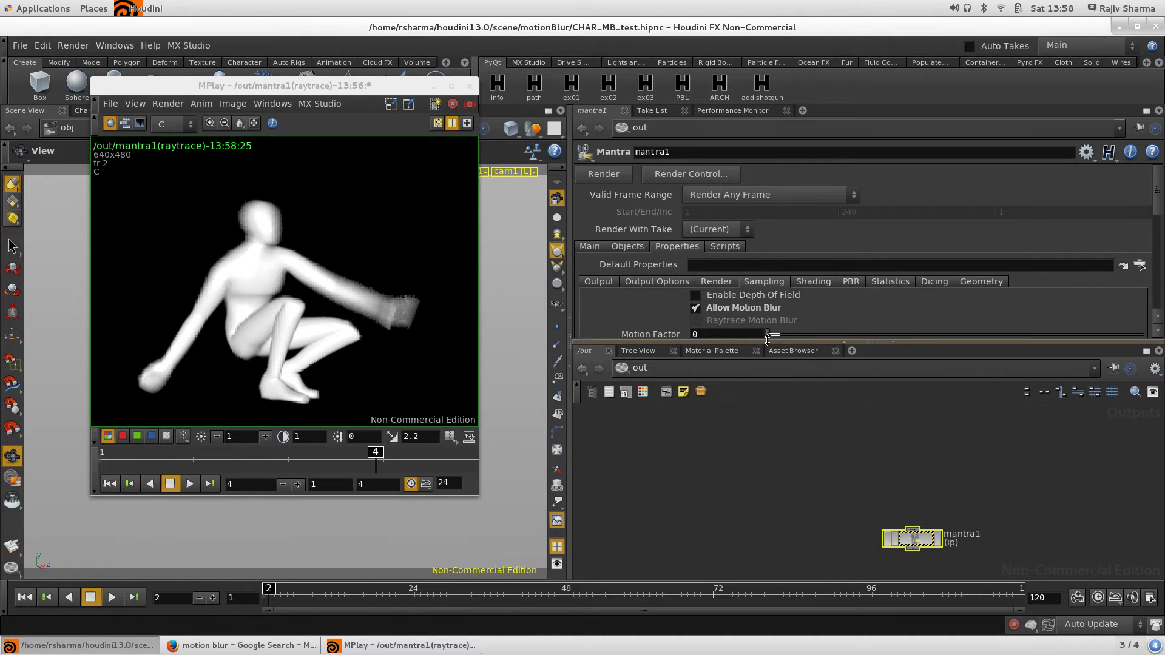
{"action": "left_click_drag", "start_coordinate": [763, 342], "coordinate": [766, 457]}
{"action": "scroll", "coordinate": [788, 376], "scroll_direction": "down", "scroll_amount": 3}
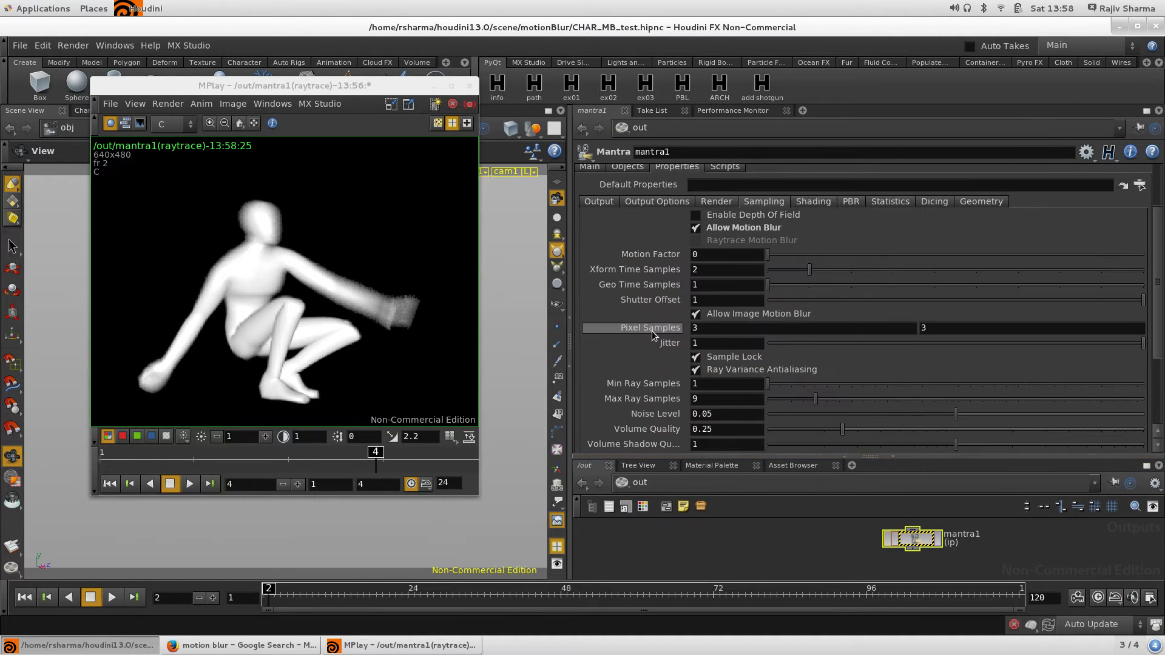
{"action": "left_click", "coordinate": [707, 328]}
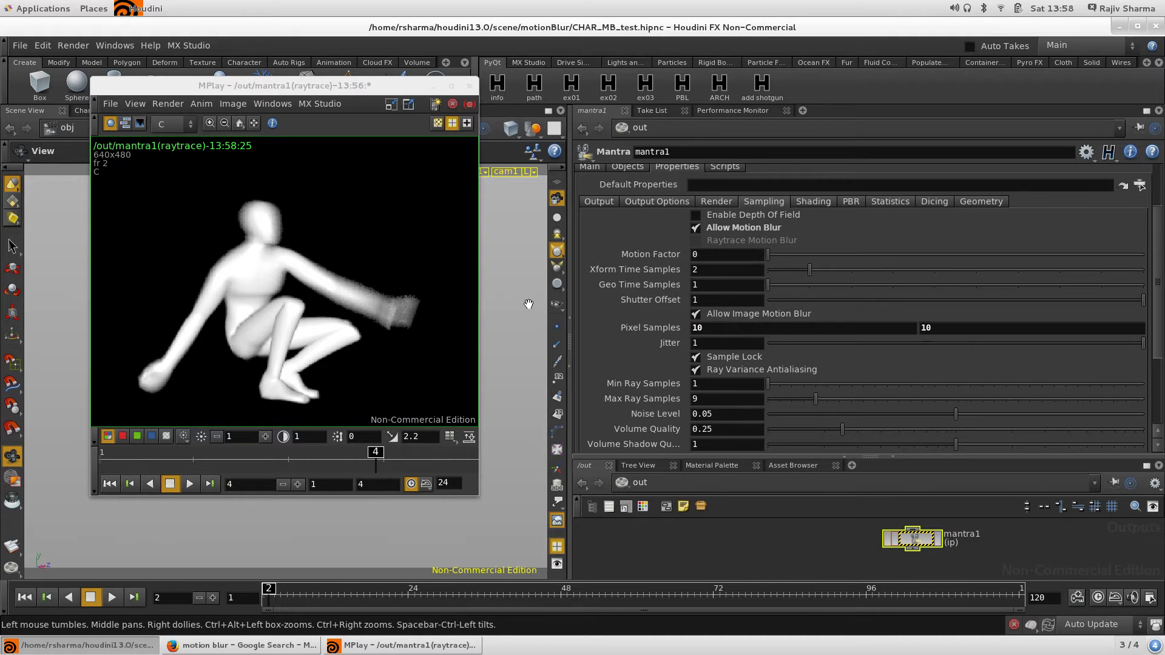
{"action": "left_click_drag", "start_coordinate": [358, 93], "coordinate": [658, 98]}
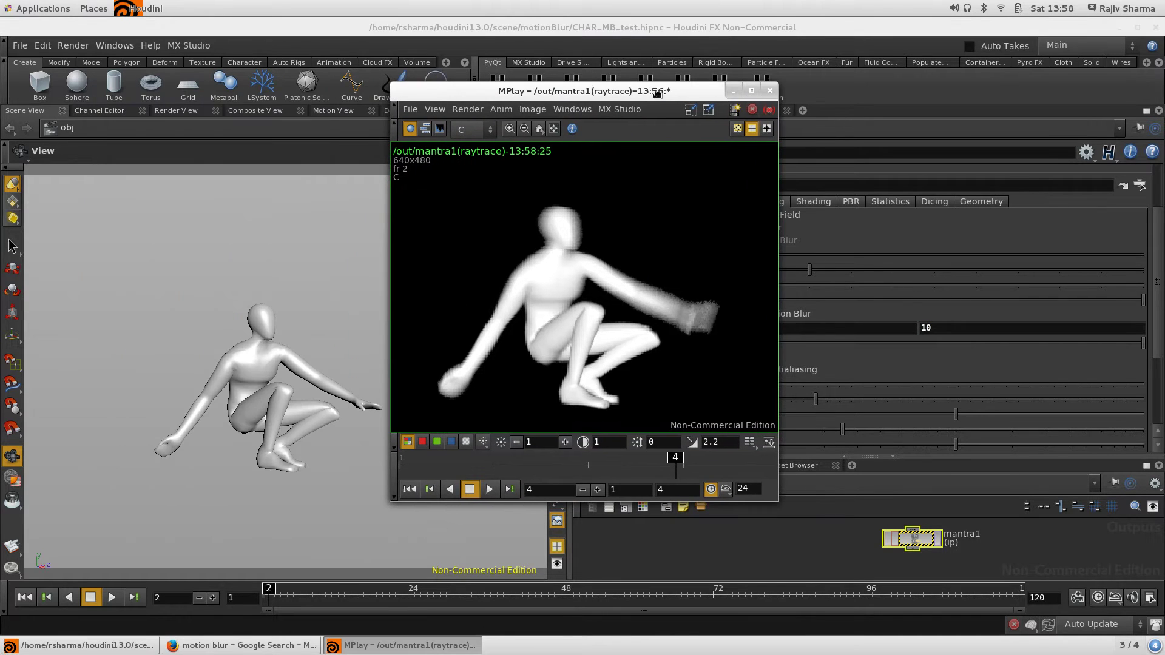
{"action": "left_click", "coordinate": [14, 568]}
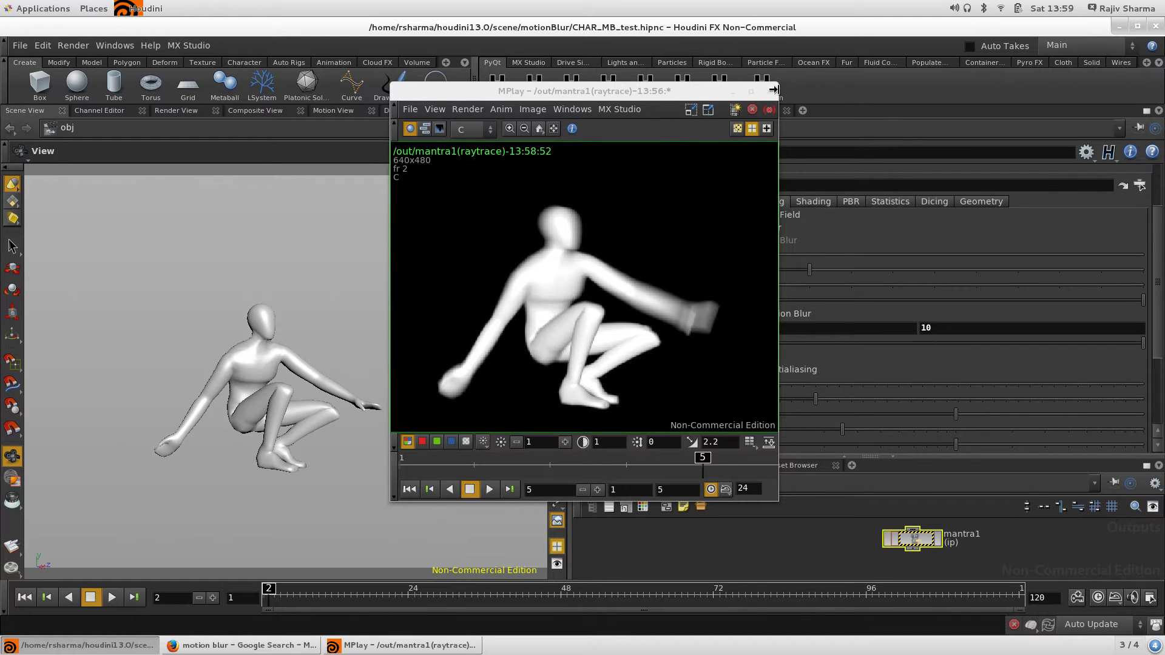
- Close the MPlay window and open the recent scene RBD_MB_test.hipnc
{"action": "left_click", "coordinate": [768, 91]}
{"action": "left_click", "coordinate": [20, 46]}
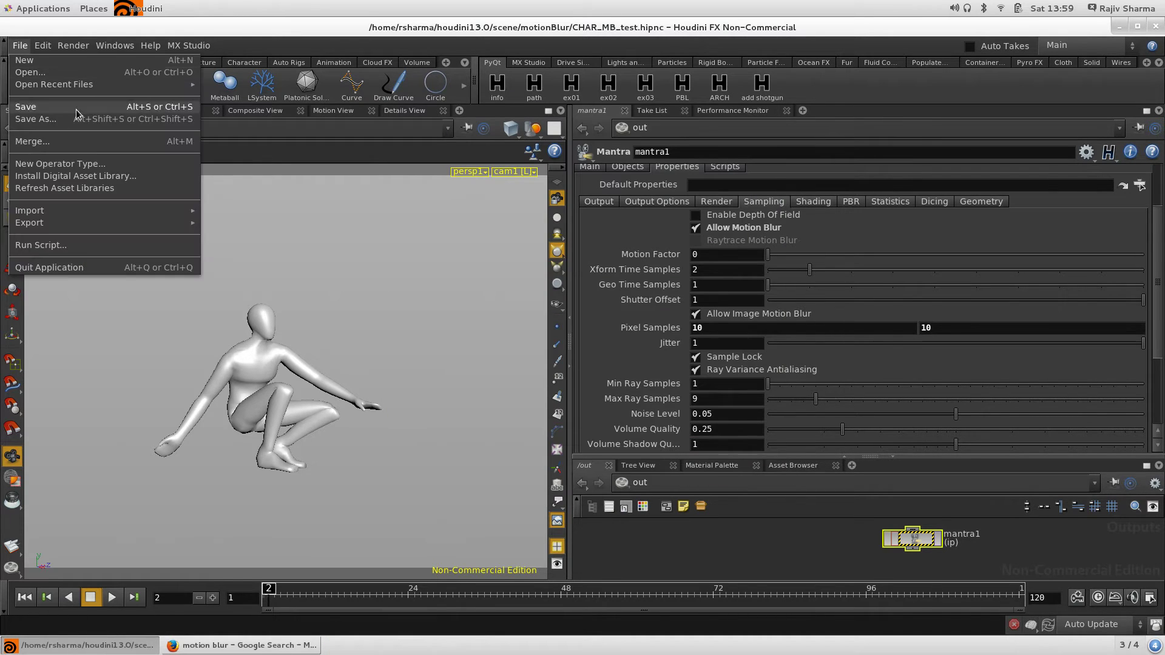
{"action": "mouse_move", "coordinate": [97, 85]}
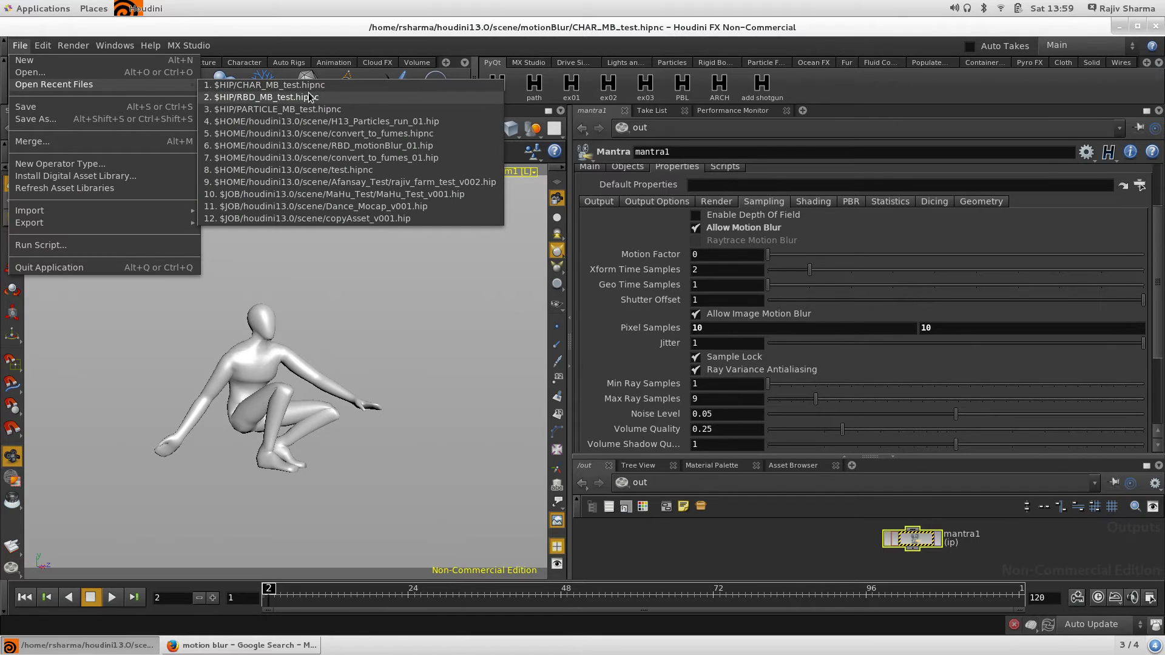
{"action": "left_click", "coordinate": [328, 98]}
{"action": "left_click", "coordinate": [645, 299]}
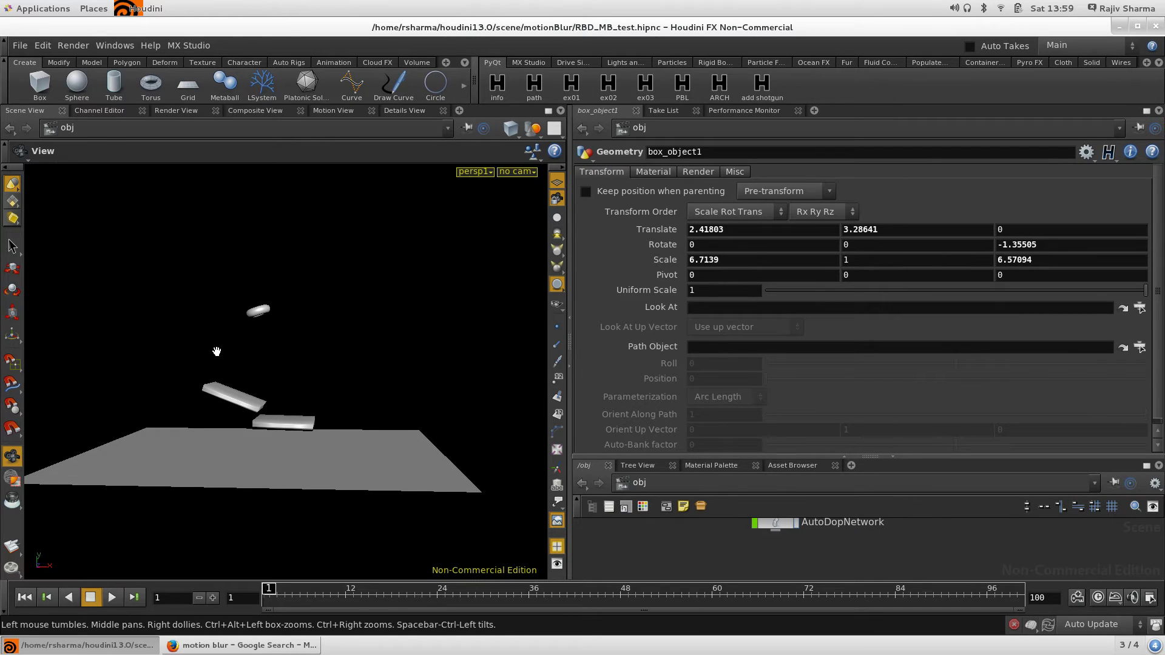
- Create a new camera from the framed view and move it in close to the breaking torus while the simulation plays
{"action": "right_click_drag", "start_coordinate": [213, 350], "coordinate": [337, 339]}
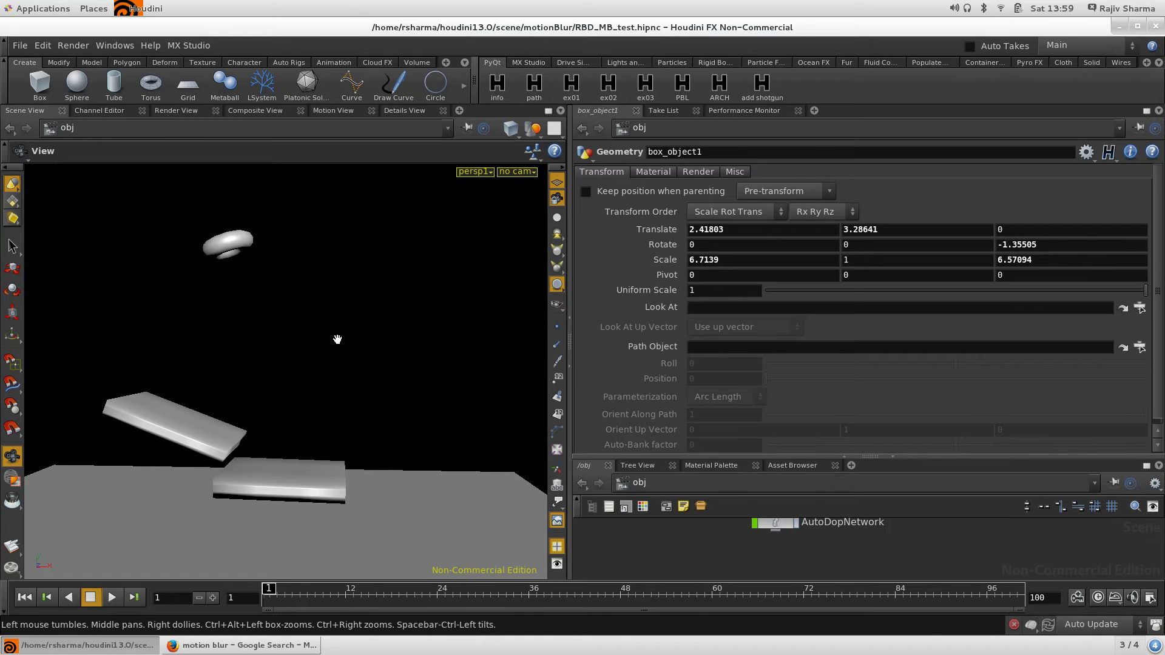
{"action": "left_click", "coordinate": [516, 172]}
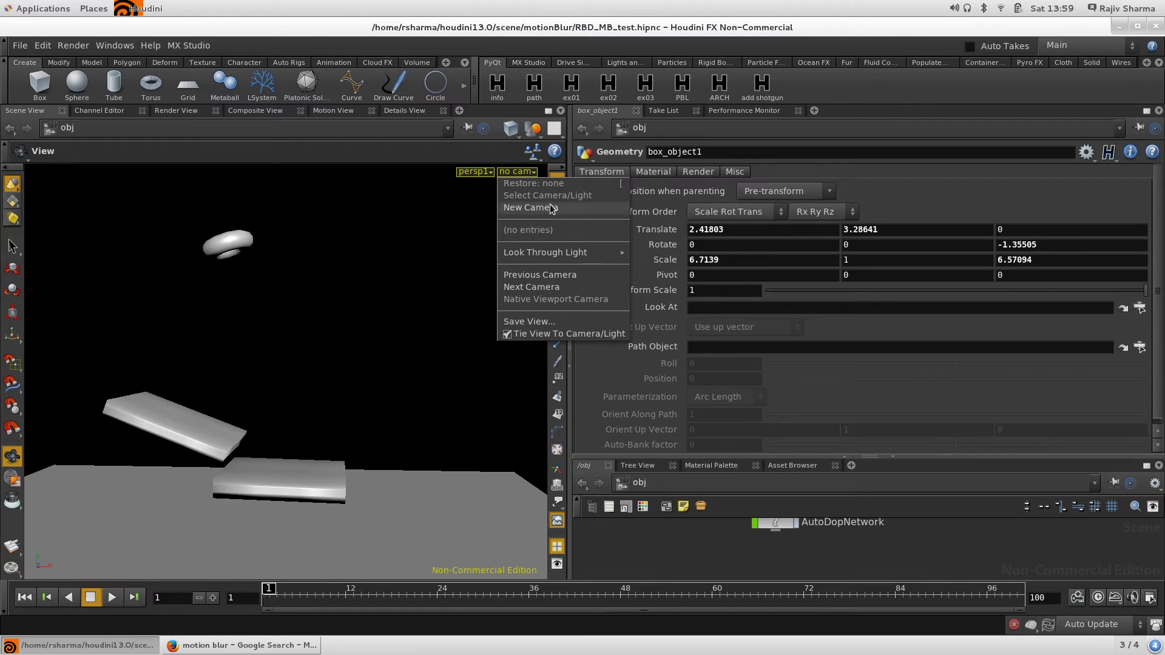
{"action": "left_click", "coordinate": [533, 208]}
{"action": "left_click_drag", "start_coordinate": [220, 333], "coordinate": [242, 317]}
{"action": "left_click", "coordinate": [112, 597]}
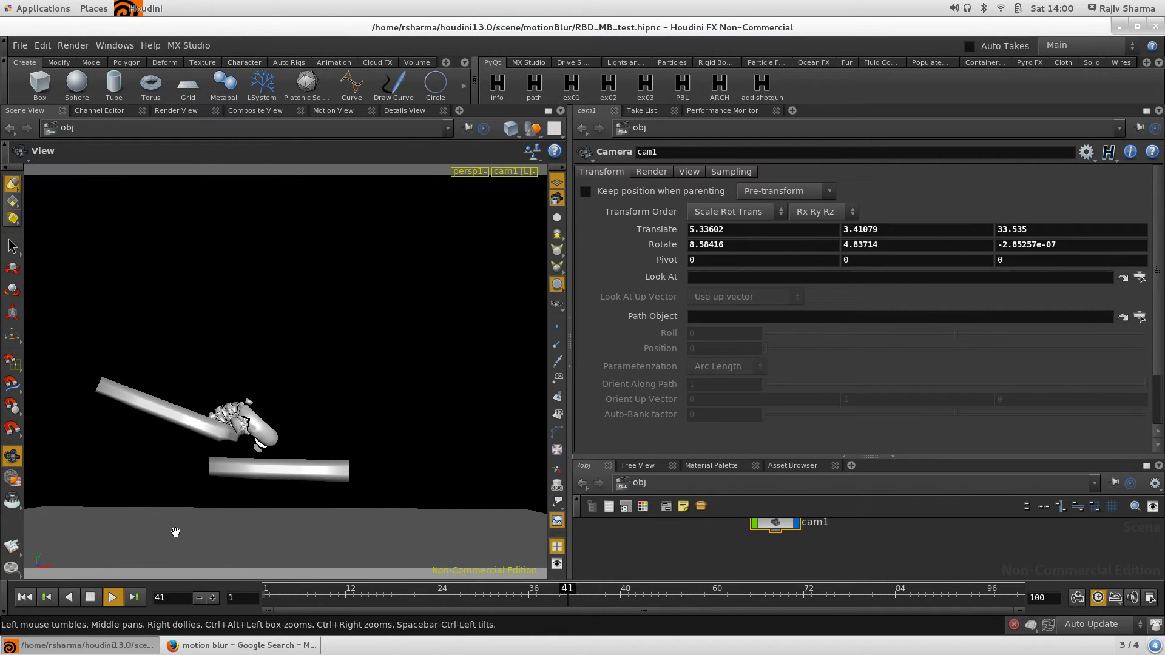
{"action": "left_click_drag", "start_coordinate": [429, 533], "coordinate": [340, 412]}
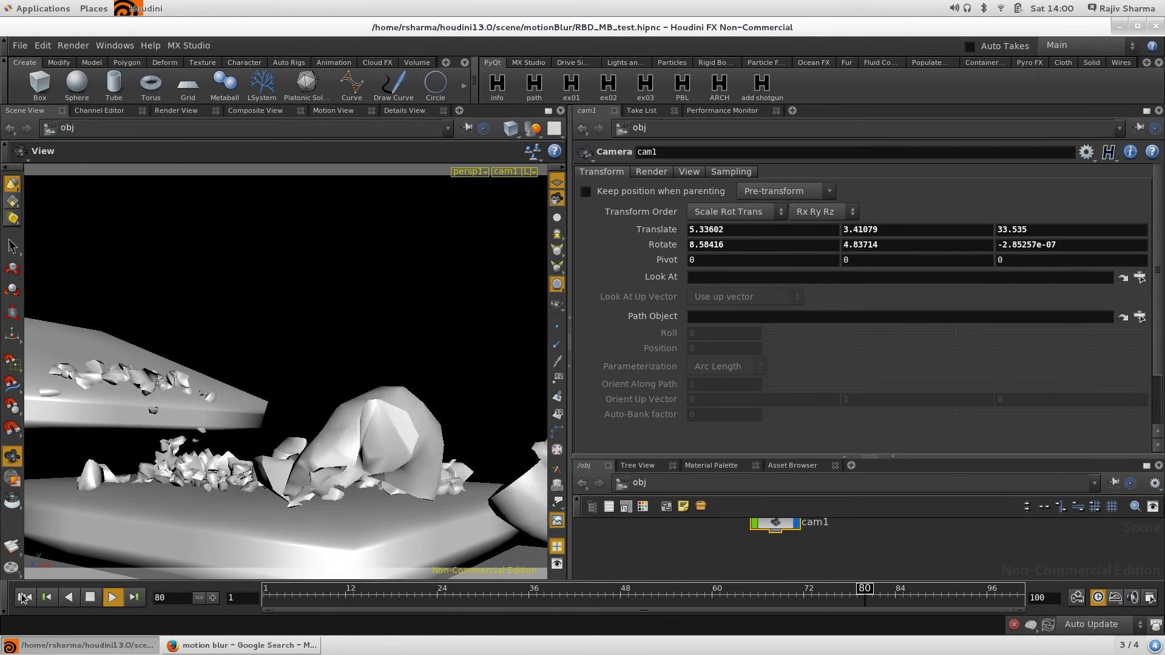
- Replay the simulation from frame 1 and park the timeline on frame 48
{"action": "left_click", "coordinate": [24, 598]}
{"action": "left_click", "coordinate": [90, 597]}
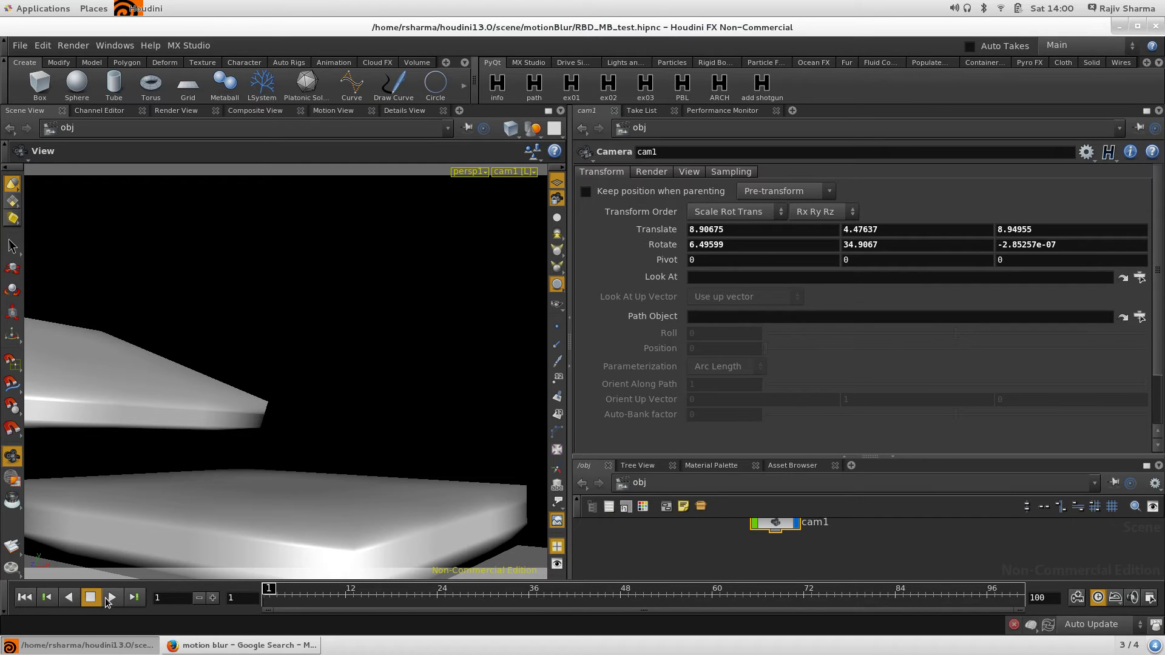
{"action": "left_click", "coordinate": [112, 598]}
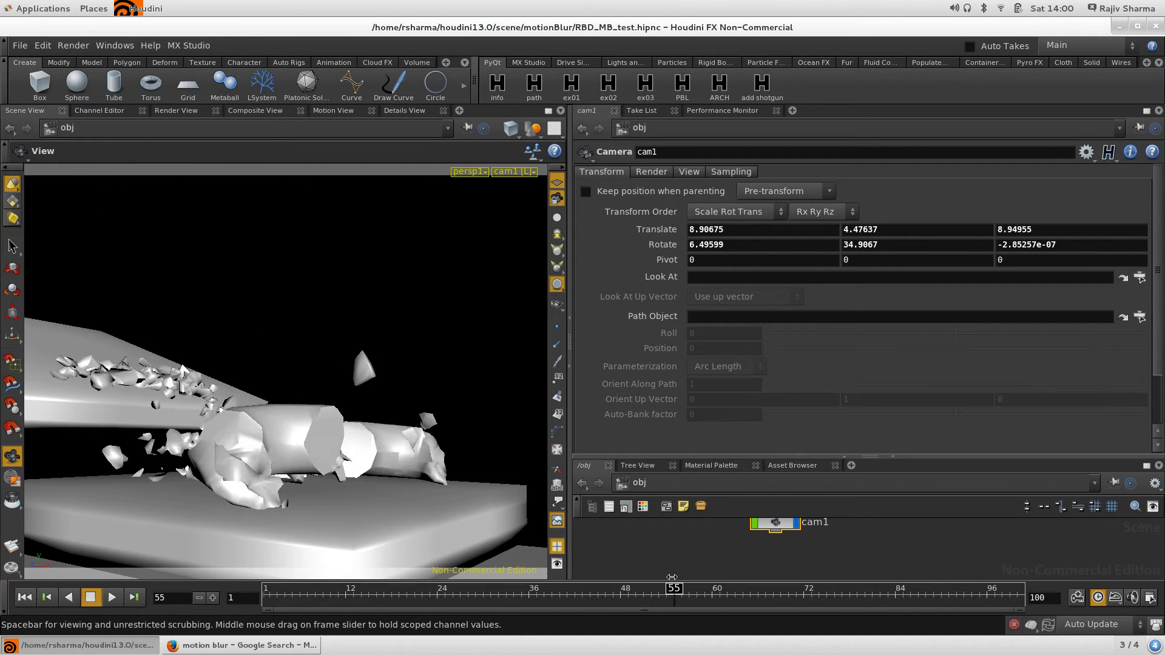
{"action": "left_click_drag", "start_coordinate": [648, 579], "coordinate": [620, 584]}
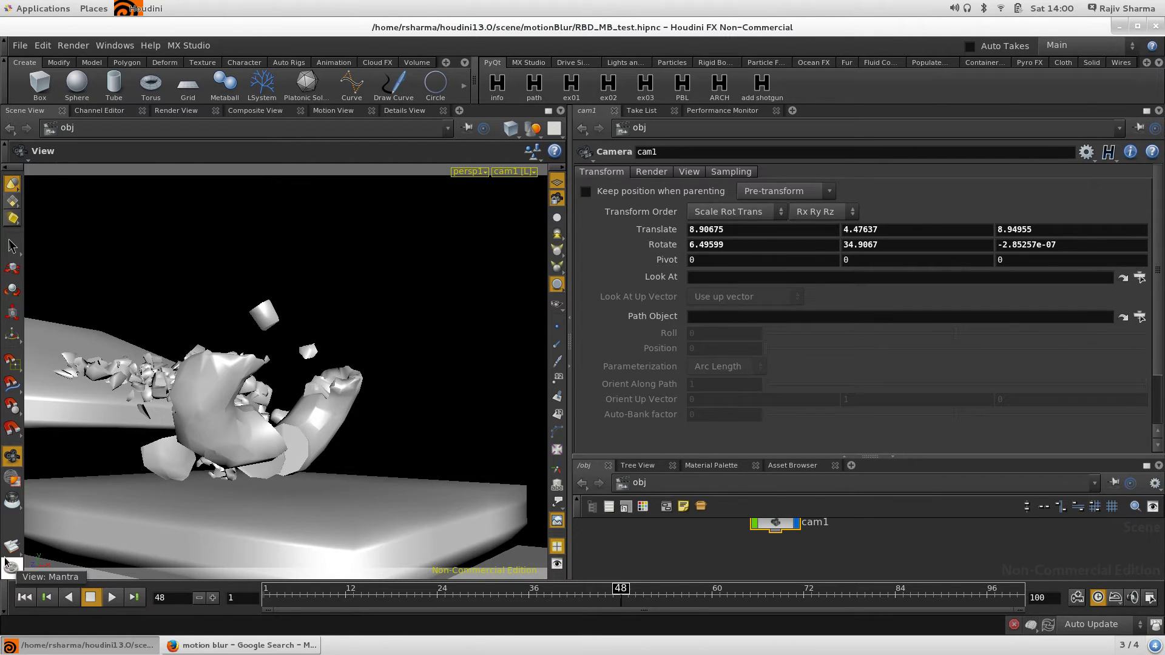
- Switch to the out network and add a Mantra render node
{"action": "left_click_drag", "start_coordinate": [698, 455], "coordinate": [695, 264]}
{"action": "left_click", "coordinate": [708, 294]}
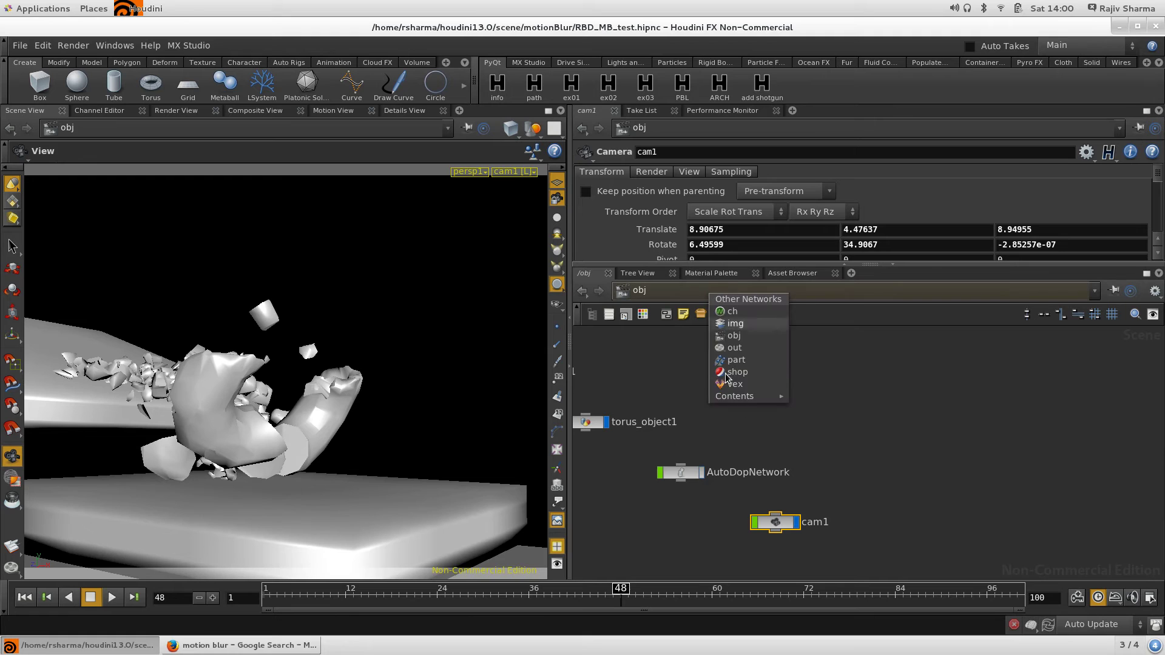
{"action": "left_click", "coordinate": [766, 351]}
{"action": "key", "text": "Tab"}
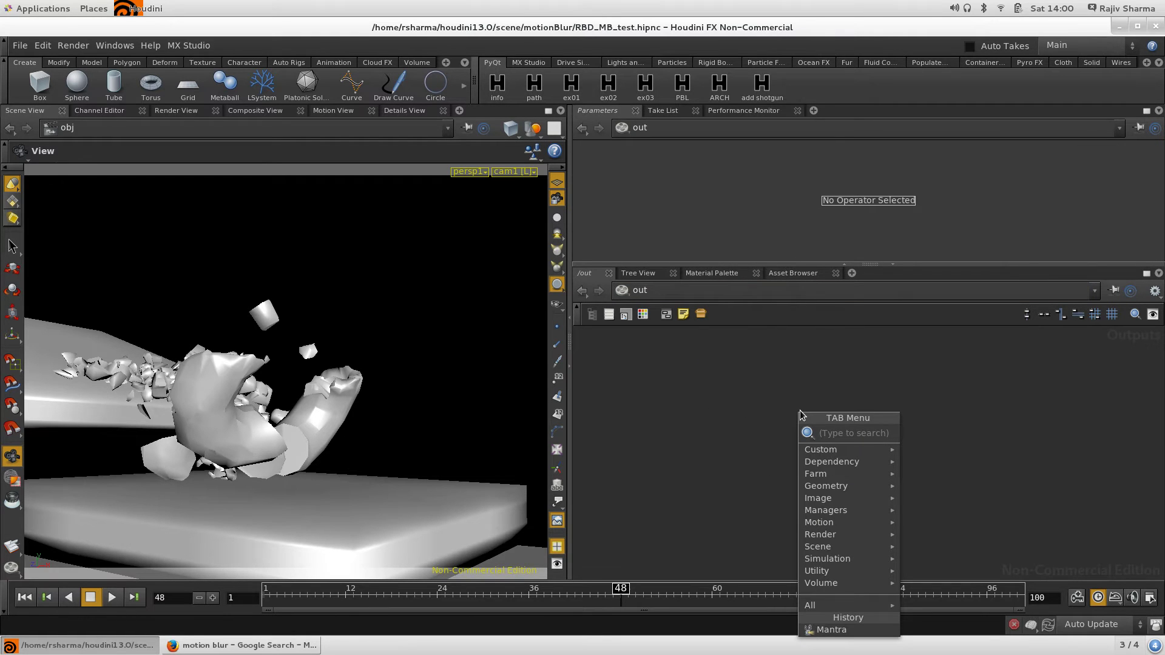
{"action": "type", "text": "Ma"}
{"action": "key", "text": "Return"}
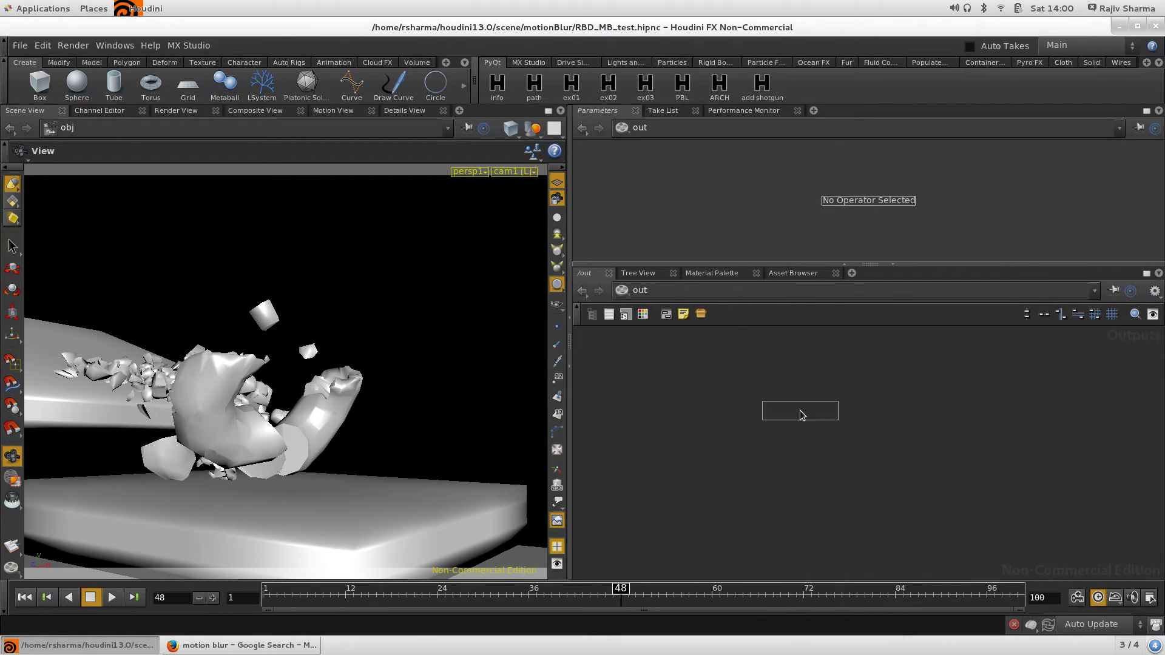
{"action": "left_click", "coordinate": [800, 415]}
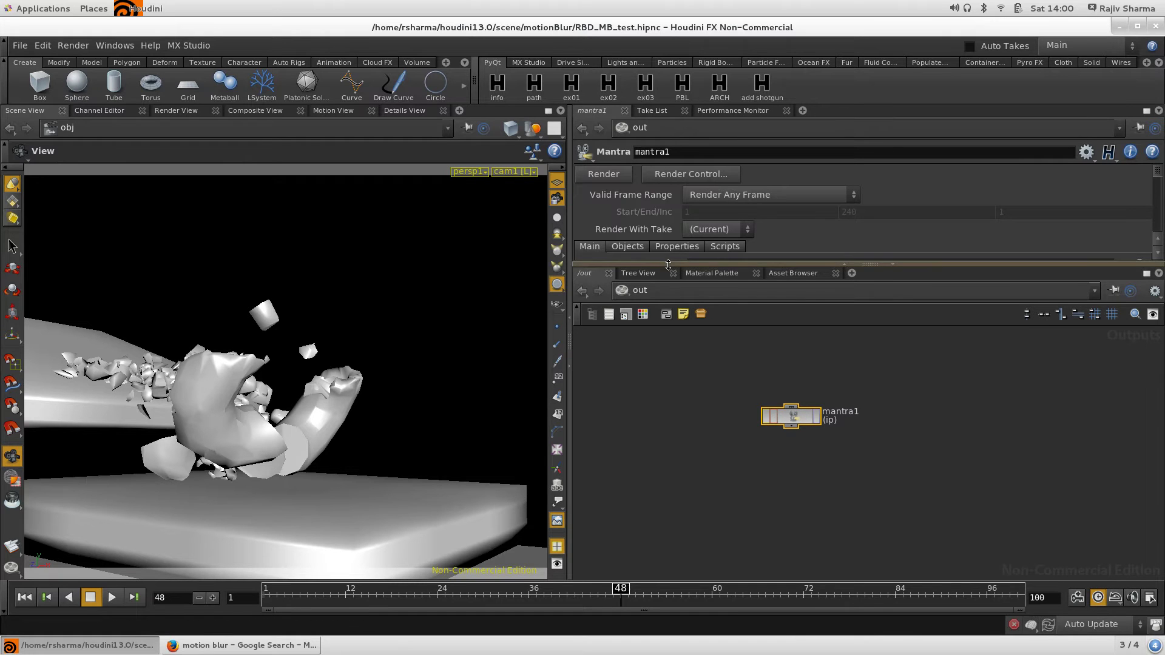
- Enable Allow Motion Blur in mantra1's sampling properties
{"action": "left_click_drag", "start_coordinate": [669, 264], "coordinate": [673, 362]}
{"action": "left_click", "coordinate": [682, 250]}
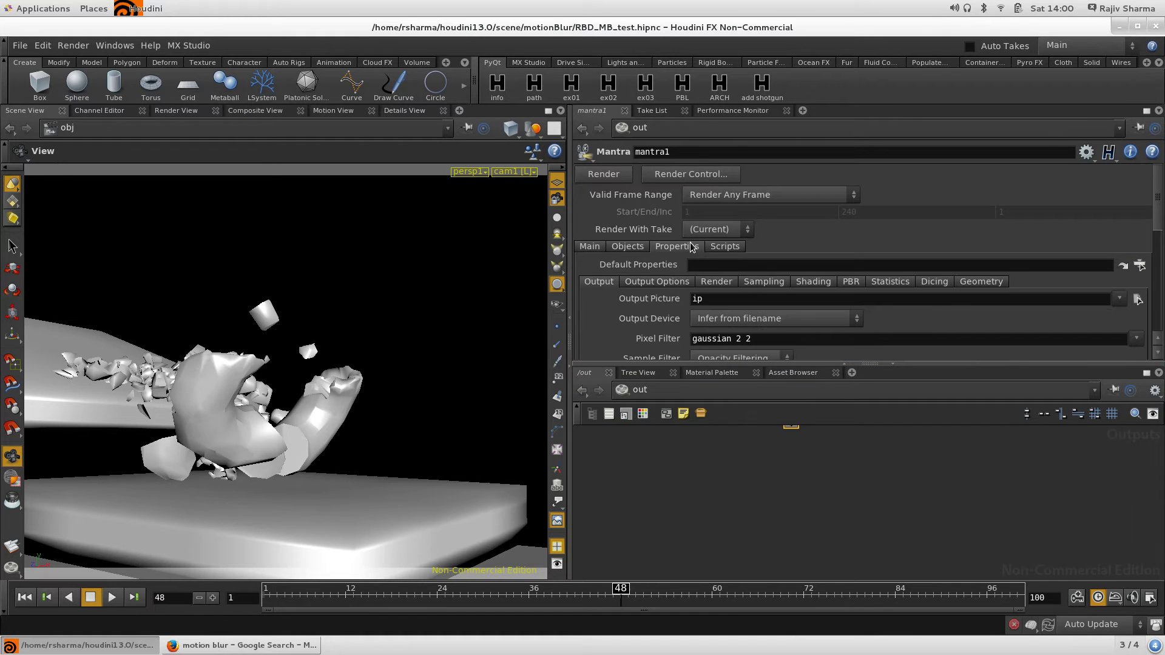
{"action": "left_click", "coordinate": [764, 282]}
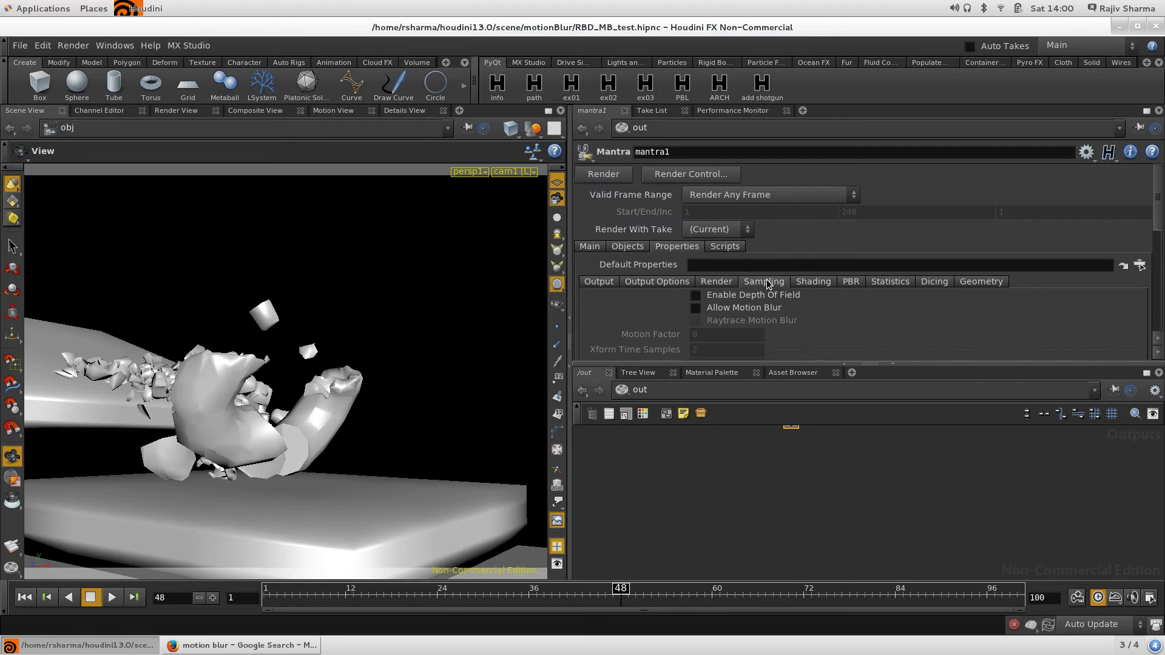
{"action": "left_click", "coordinate": [734, 307]}
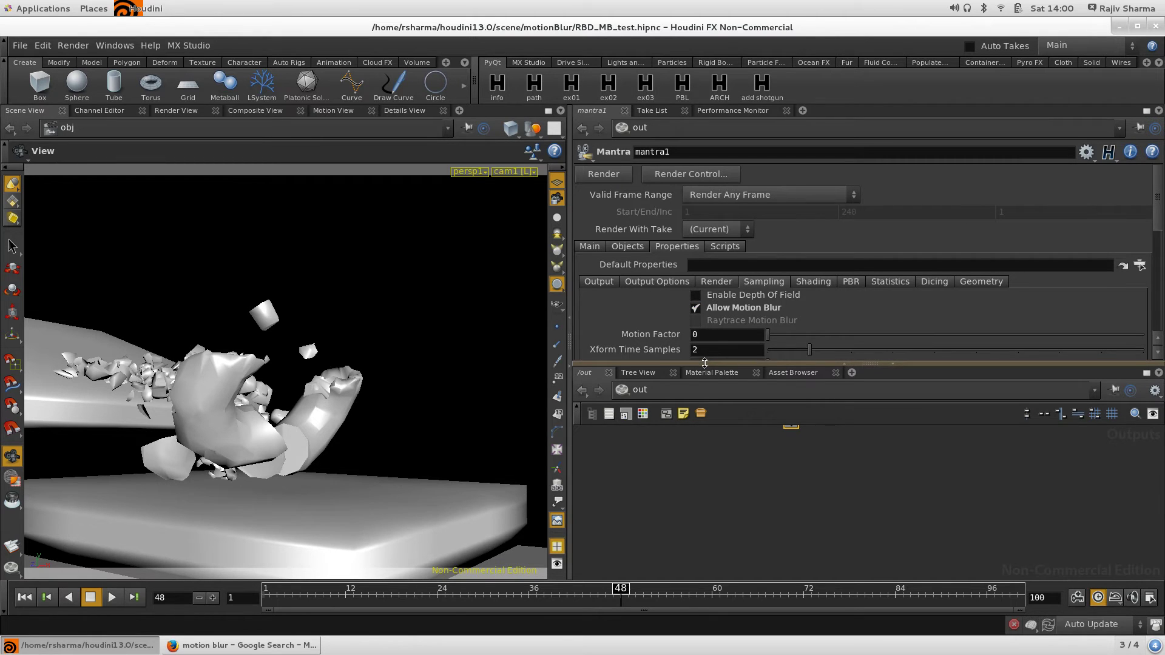
- Return to the obj network, render frame 48 through Mantra in MPlay, and keep the MPlay window always on top
{"action": "left_click_drag", "start_coordinate": [705, 362], "coordinate": [701, 337]}
{"action": "left_click", "coordinate": [631, 365]}
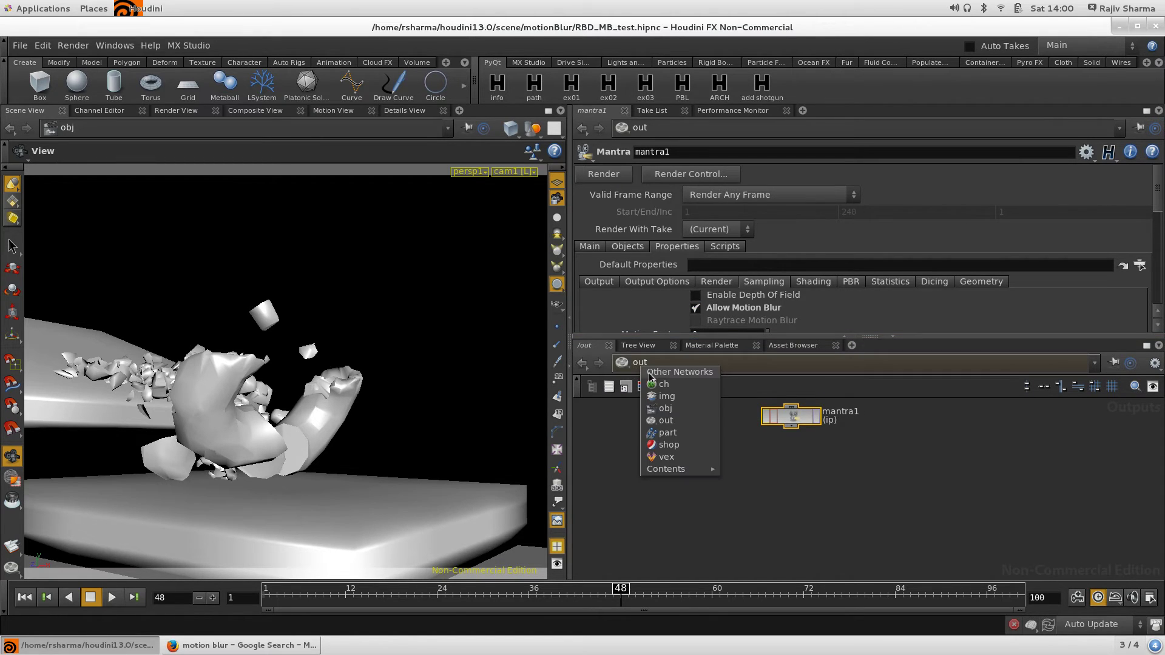
{"action": "left_click", "coordinate": [672, 412]}
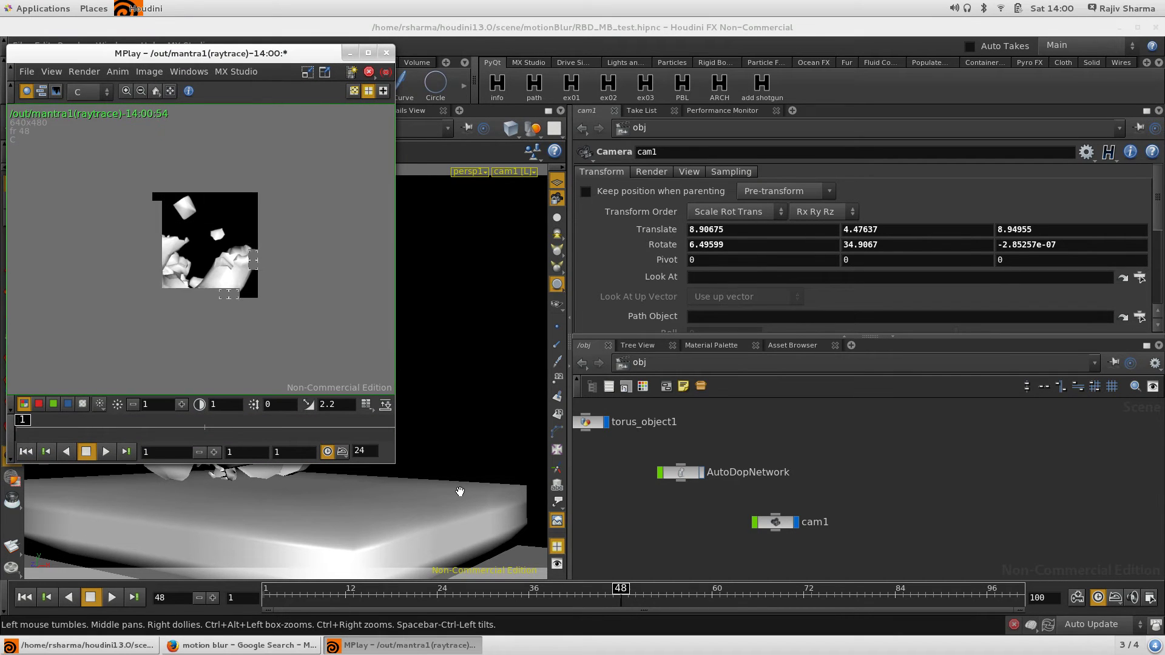
{"action": "left_click_drag", "start_coordinate": [261, 57], "coordinate": [348, 67]}
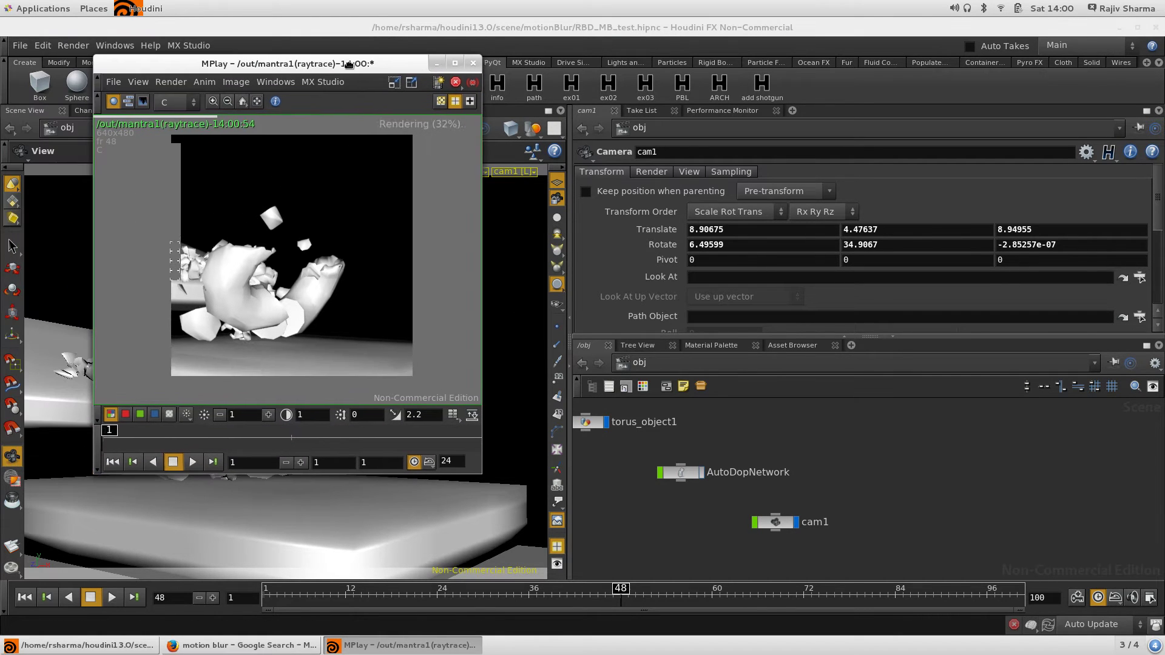
{"action": "right_click", "coordinate": [348, 68]}
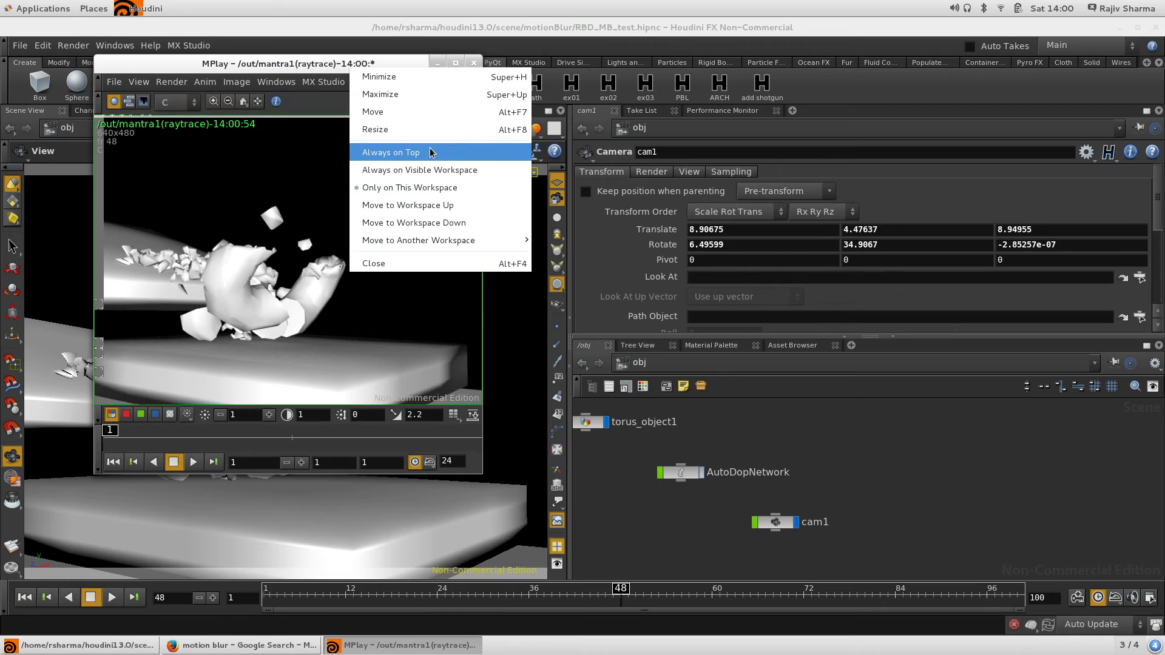
{"action": "left_click", "coordinate": [391, 151]}
- Copy the dopimport1 node from inside torus_object1 and return to the object level
{"action": "middle_click_drag", "start_coordinate": [838, 480], "coordinate": [963, 500]}
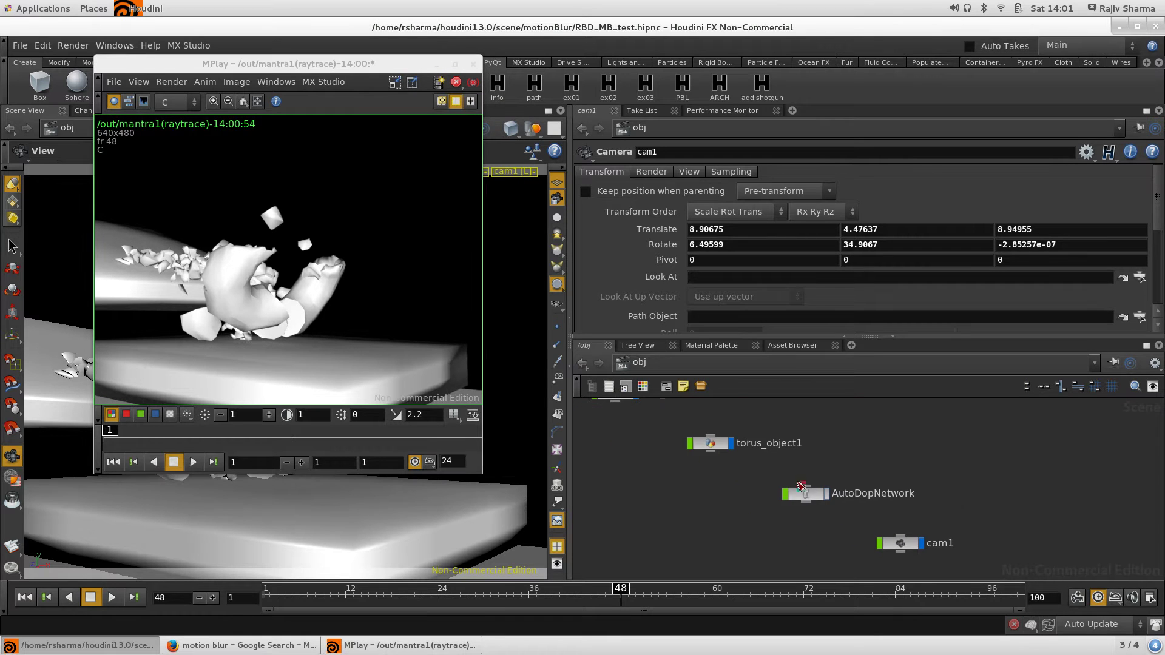
{"action": "left_click", "coordinate": [703, 444]}
{"action": "left_click_drag", "start_coordinate": [418, 60], "coordinate": [427, 523]}
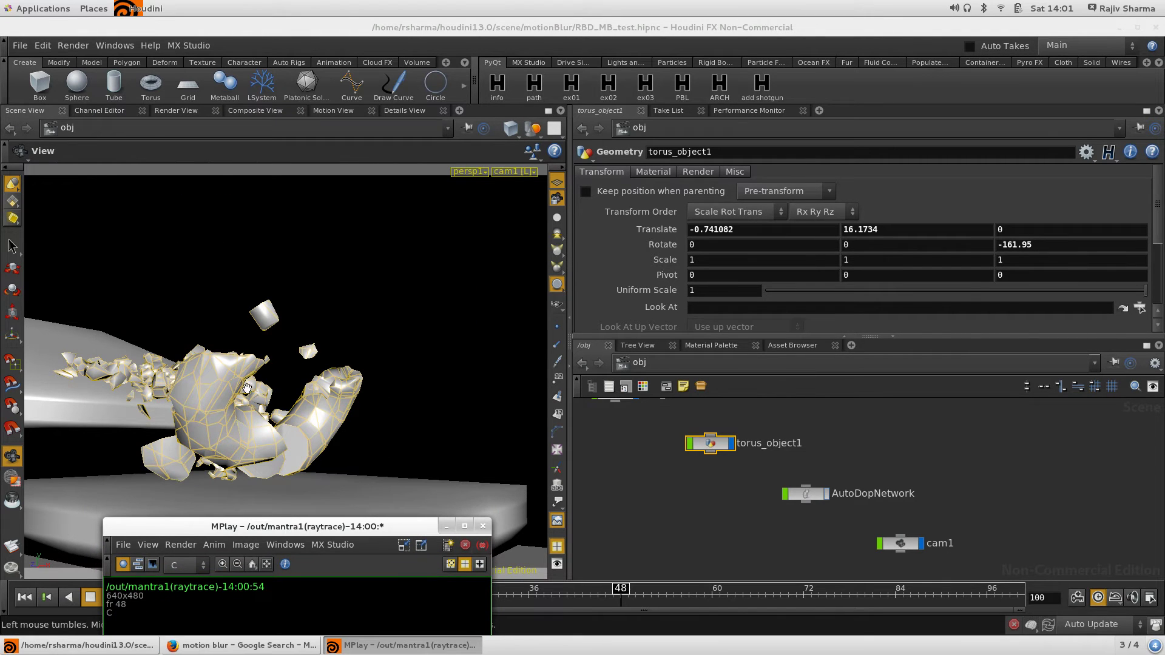
{"action": "double_click", "coordinate": [712, 444]}
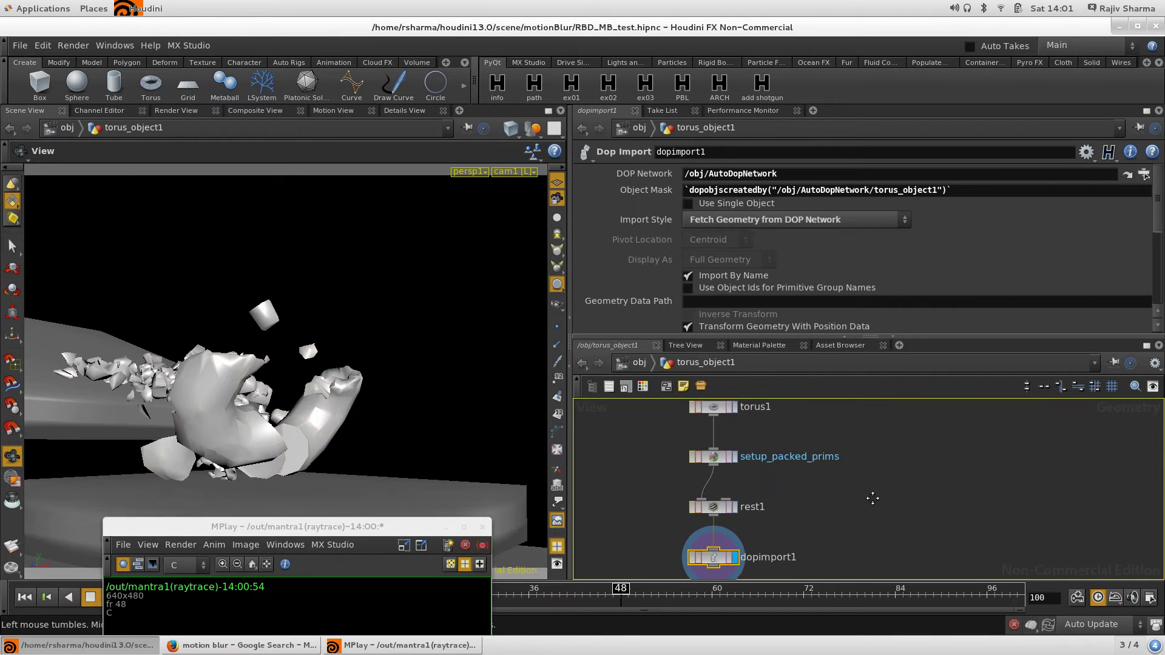
{"action": "middle_click_drag", "start_coordinate": [873, 520], "coordinate": [873, 478]}
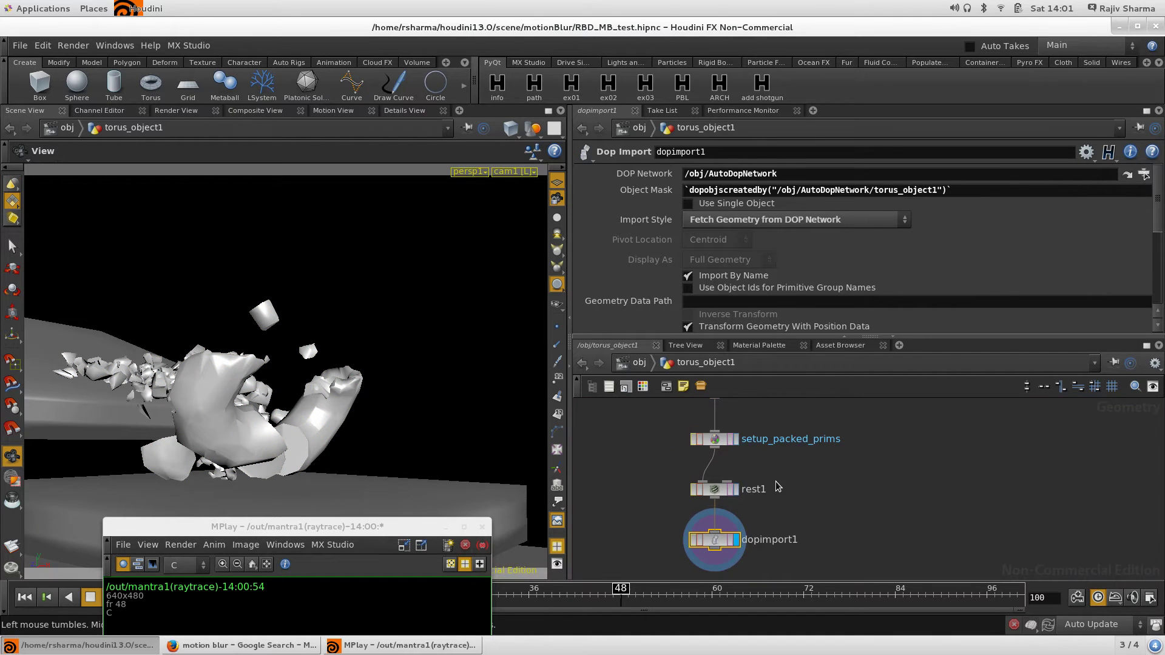
{"action": "left_click", "coordinate": [787, 547]}
{"action": "left_click", "coordinate": [713, 545]}
{"action": "key", "text": "ctrl+c"}
{"action": "left_click", "coordinate": [638, 363]}
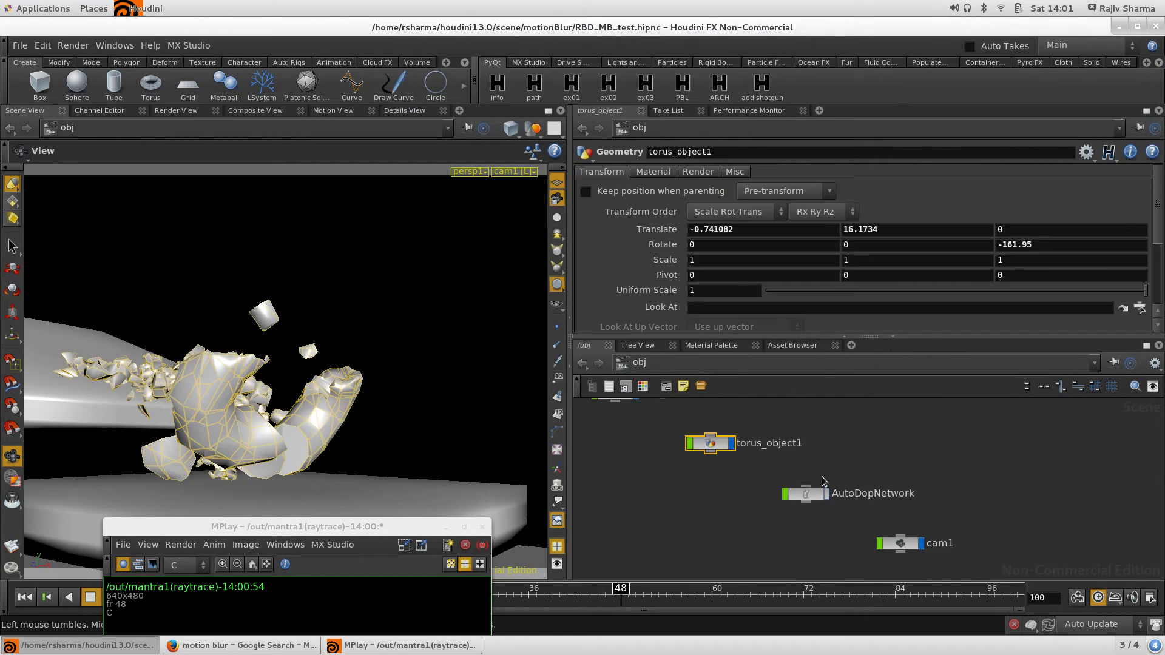
- Turn off the display of torus_object1 and create a new Geometry object named Debris_Render
{"action": "left_click", "coordinate": [732, 443]}
{"action": "middle_click_drag", "start_coordinate": [956, 407], "coordinate": [835, 457]}
{"action": "key", "text": "Tab"}
{"action": "type", "text": "geo"}
{"action": "key", "text": "Return"}
{"action": "left_click", "coordinate": [835, 458]}
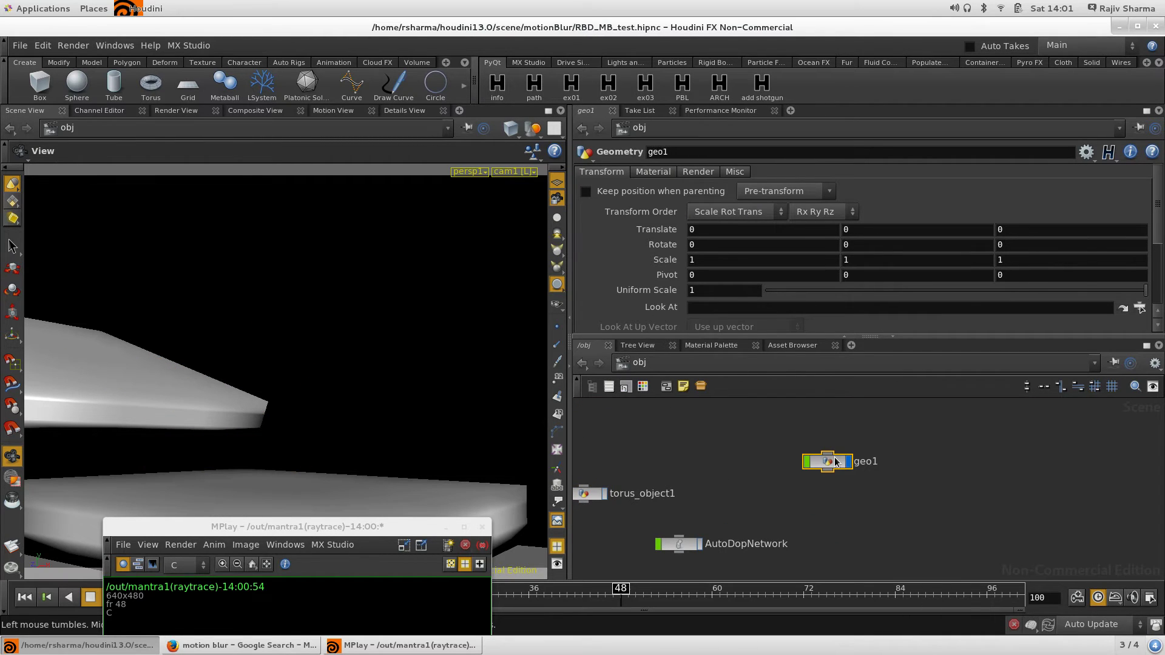
{"action": "double_click", "coordinate": [877, 456]}
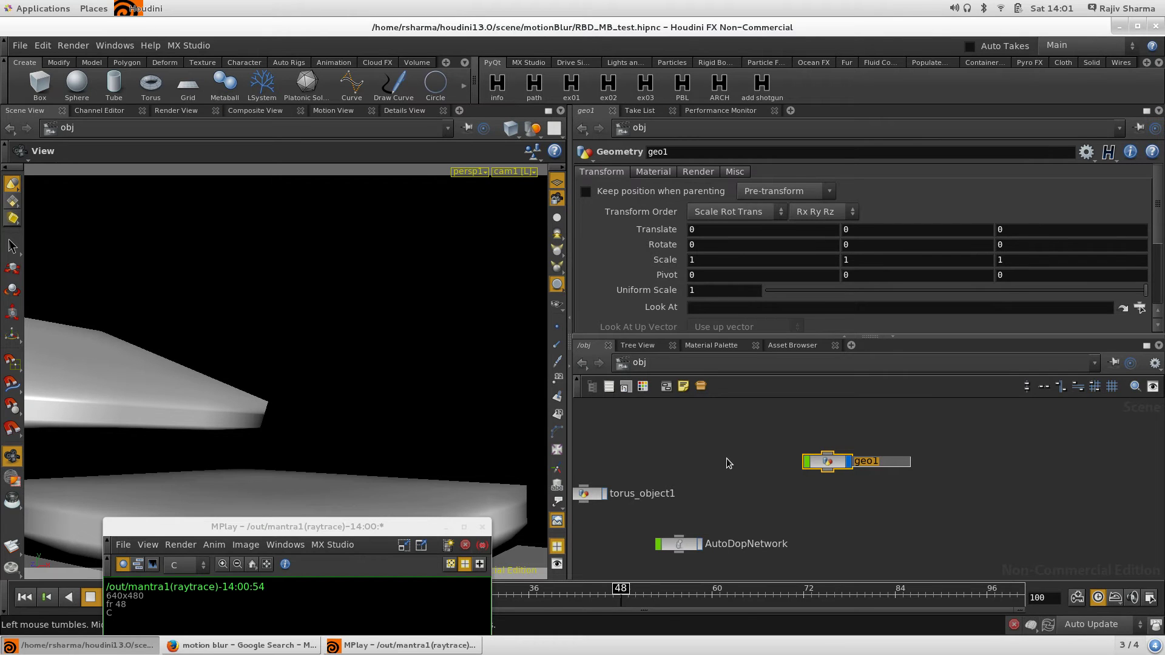
{"action": "type", "text": "Debris"}
{"action": "type", "text": "_Render"}
{"action": "key", "text": "Return"}
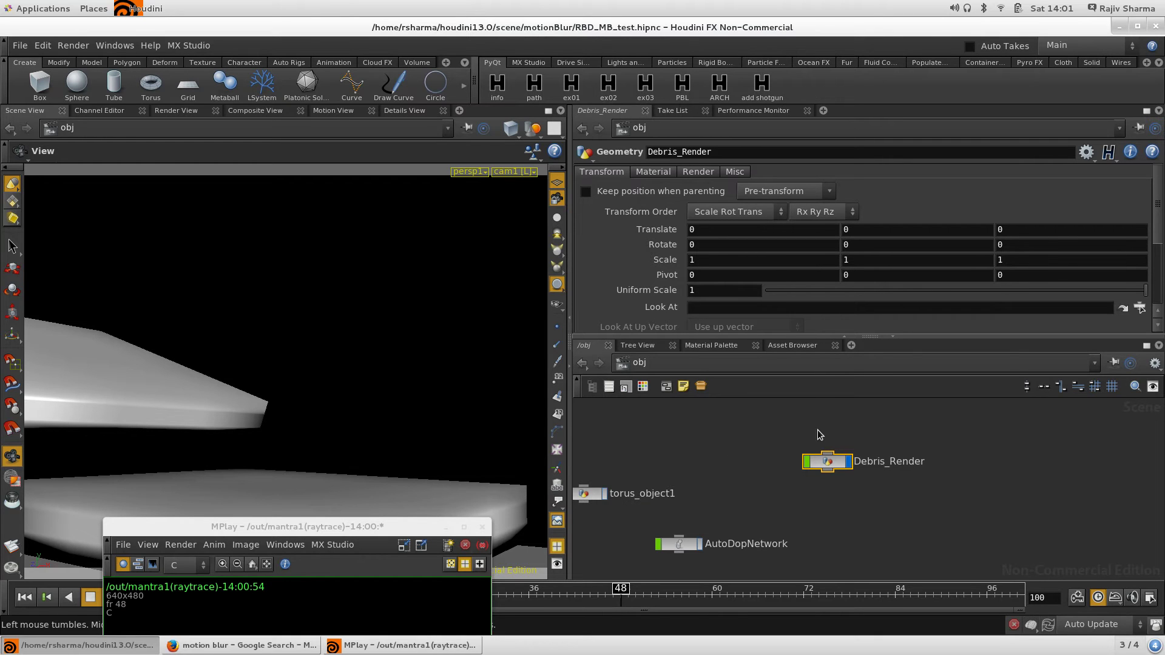
- Replace the default file node inside Debris_Render with the copied dopimport1 node
{"action": "double_click", "coordinate": [829, 464]}
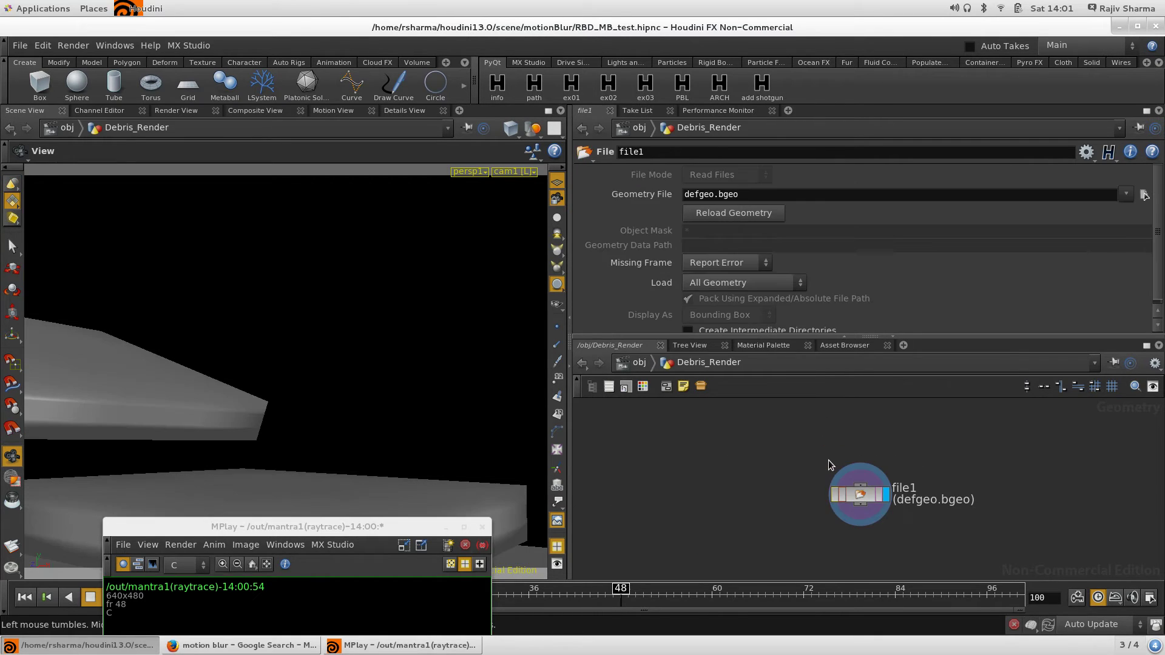
{"action": "left_click", "coordinate": [829, 481]}
{"action": "key", "text": "Delete"}
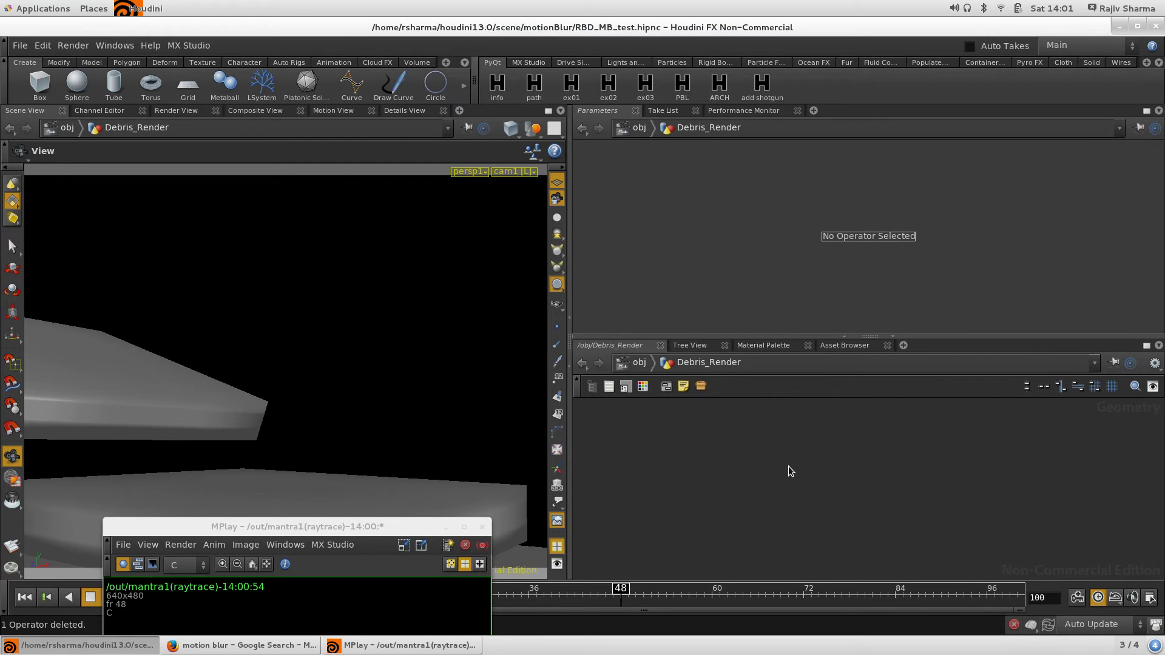
{"action": "key", "text": "ctrl+v"}
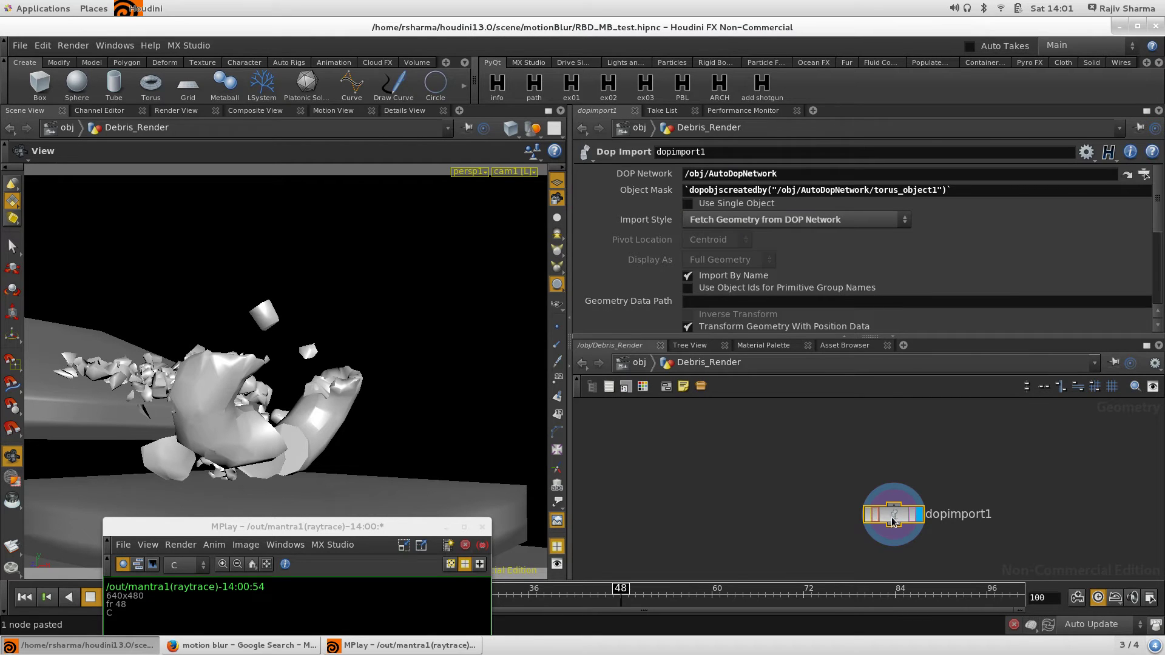
{"action": "left_click_drag", "start_coordinate": [892, 517], "coordinate": [791, 455]}
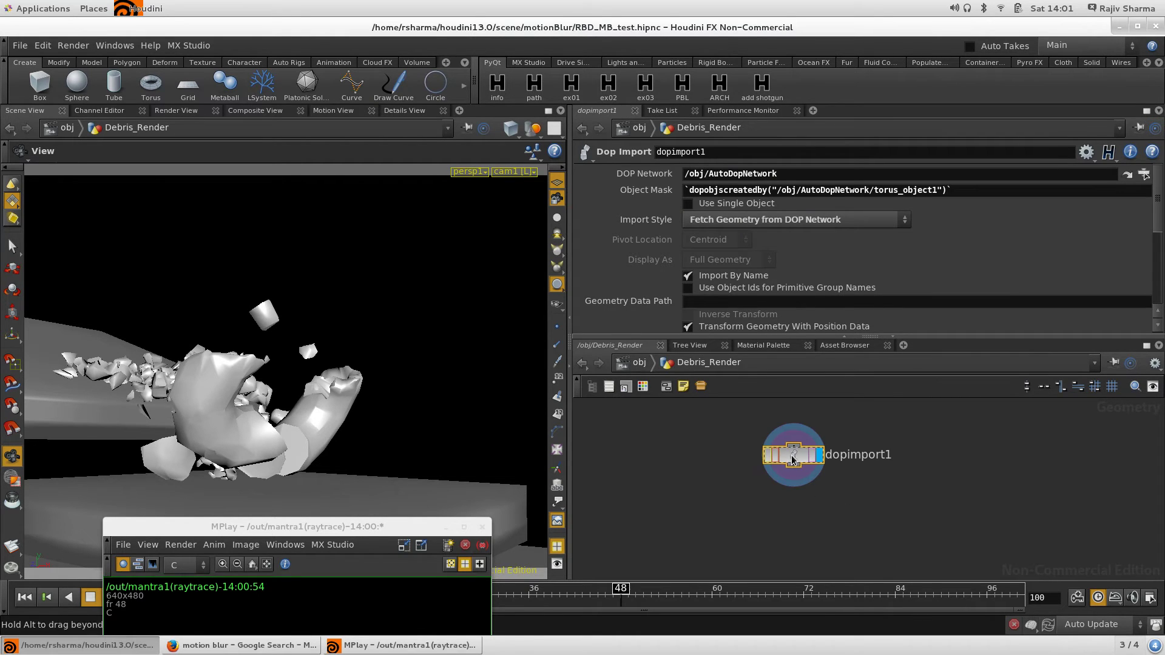
- Scrub the simulation to frame 51 and enable Geometry Velocity Blur in Debris_Render's render sampling settings
{"action": "left_click", "coordinate": [638, 362]}
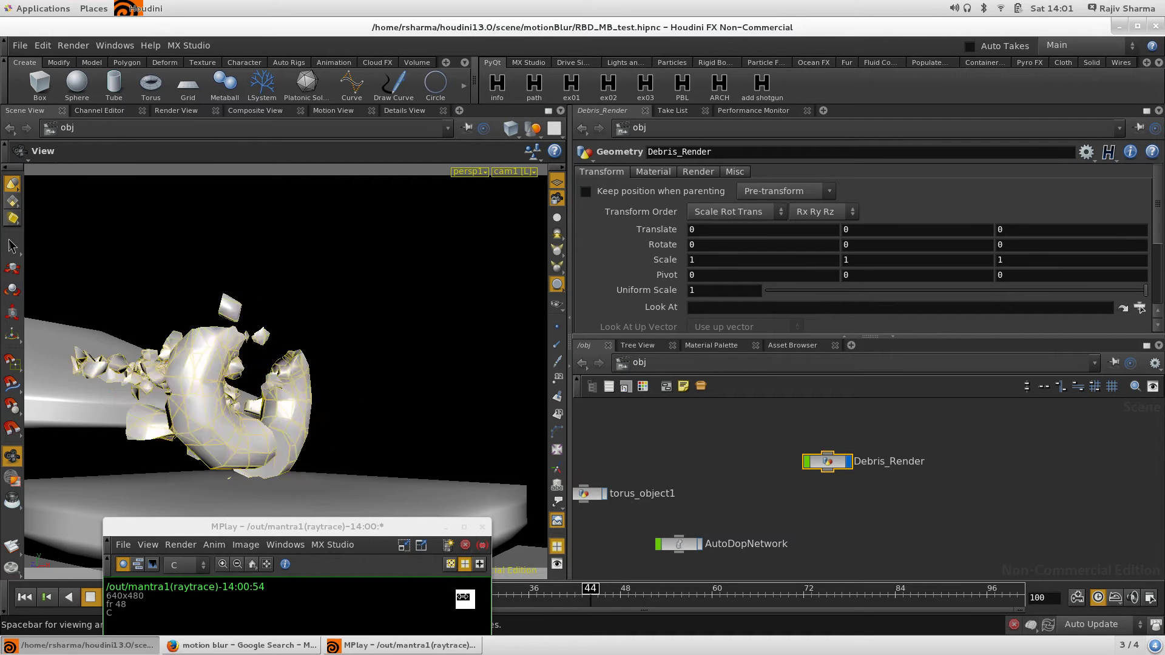
{"action": "left_click_drag", "start_coordinate": [395, 597], "coordinate": [647, 597]}
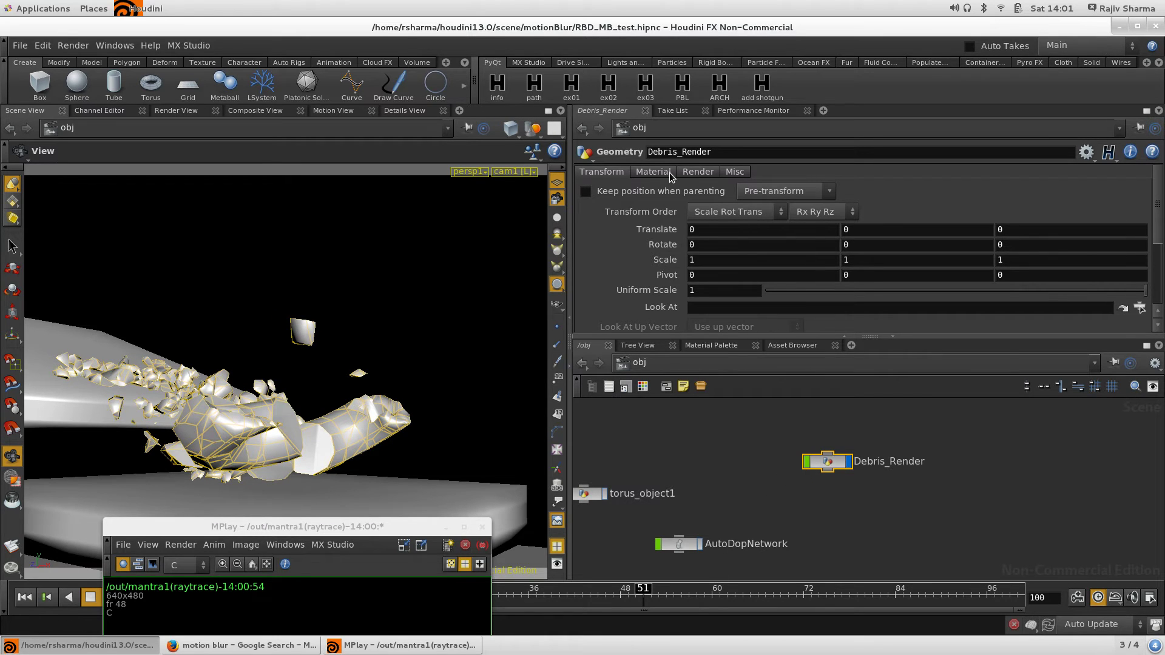
{"action": "left_click", "coordinate": [699, 173]}
{"action": "left_click", "coordinate": [651, 263]}
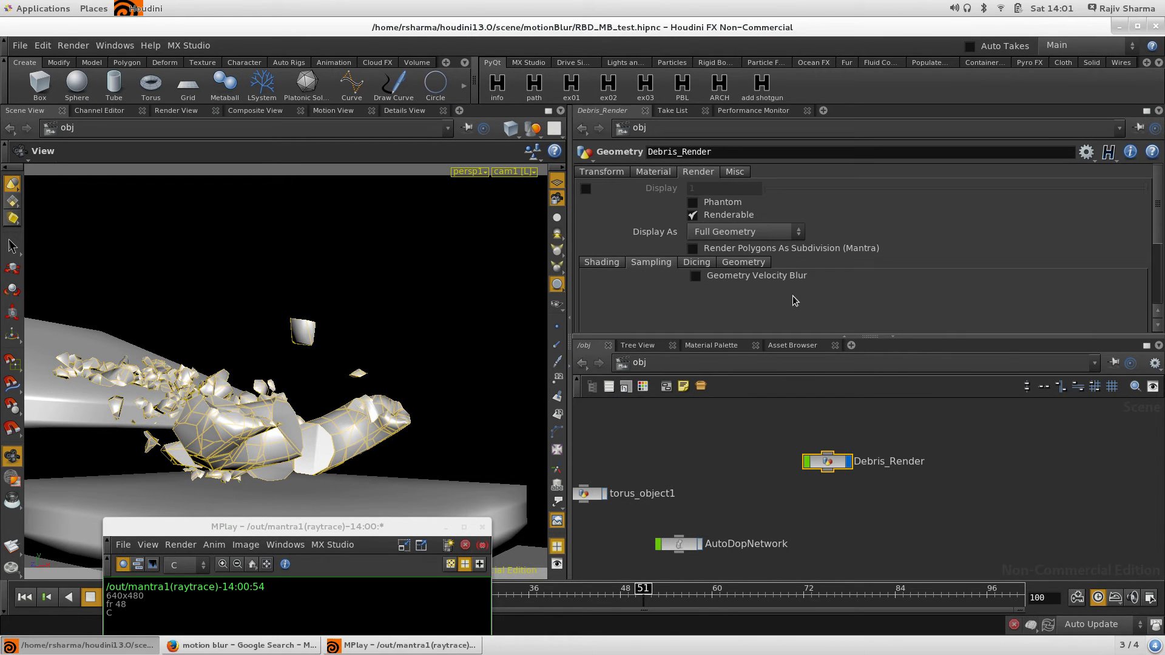
{"action": "left_click", "coordinate": [770, 279]}
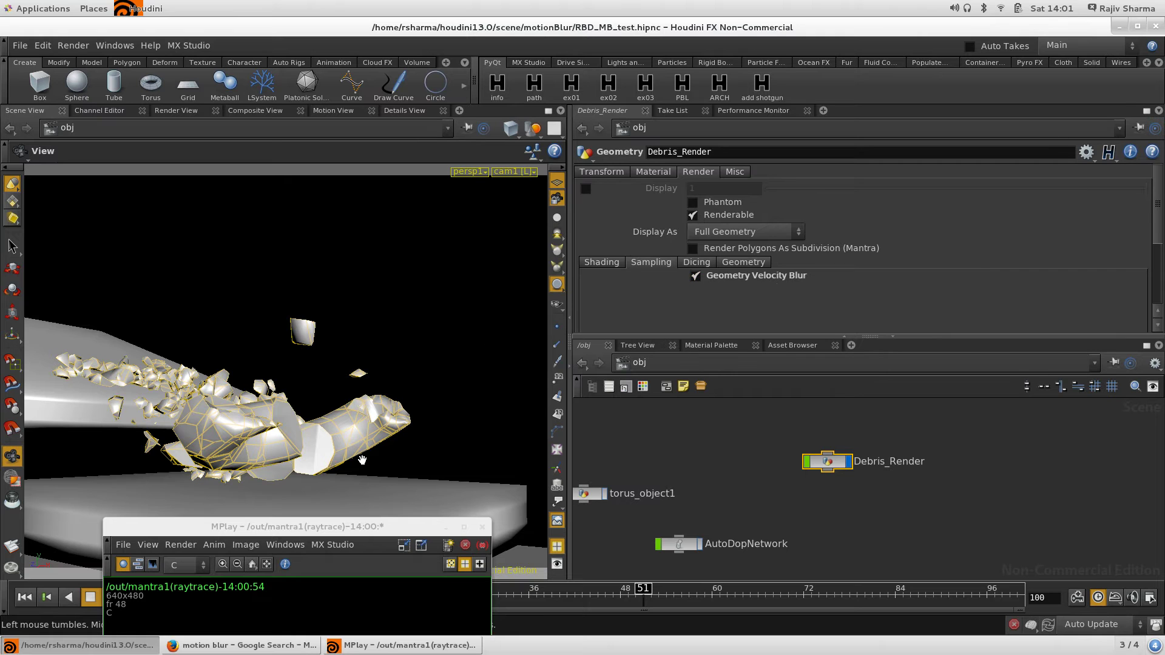
- Render frame 51 through Mantra and position the MPlay window to view the result
{"action": "left_click_drag", "start_coordinate": [382, 526], "coordinate": [745, 69]}
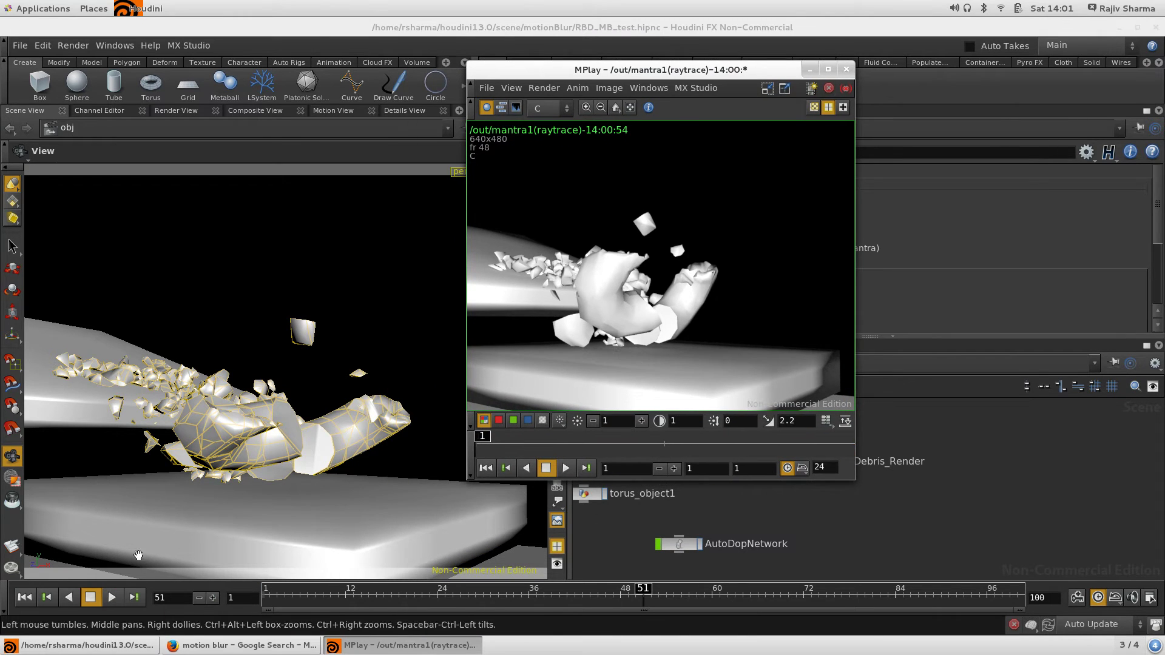
{"action": "left_click", "coordinate": [11, 567]}
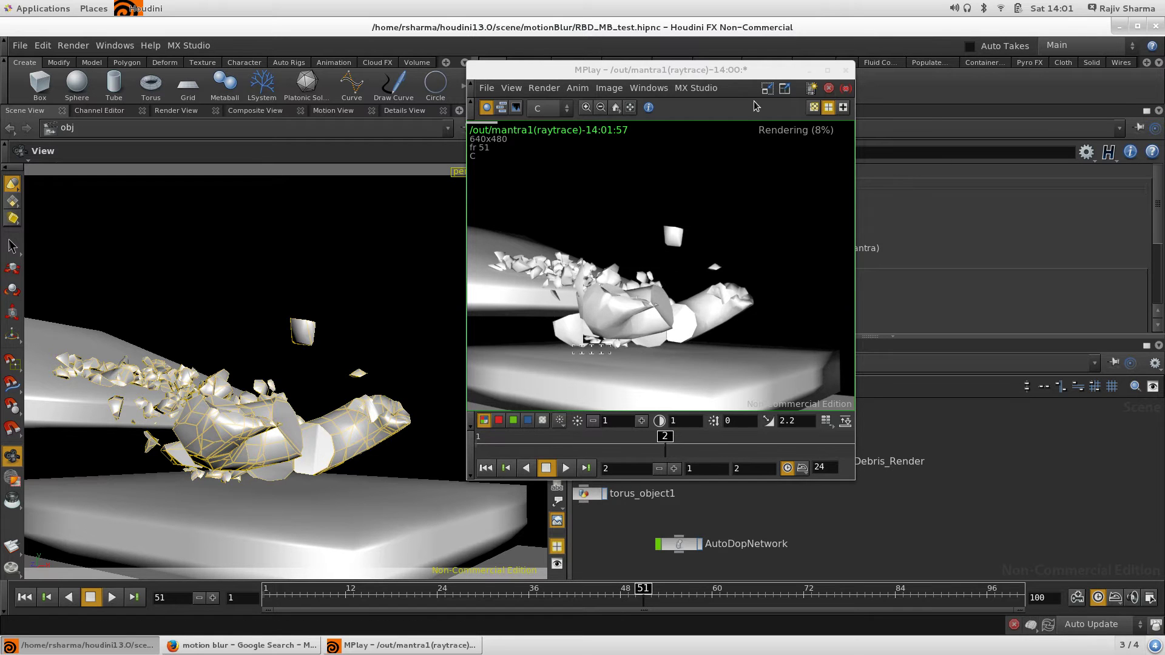
{"action": "left_click_drag", "start_coordinate": [697, 69], "coordinate": [446, 96]}
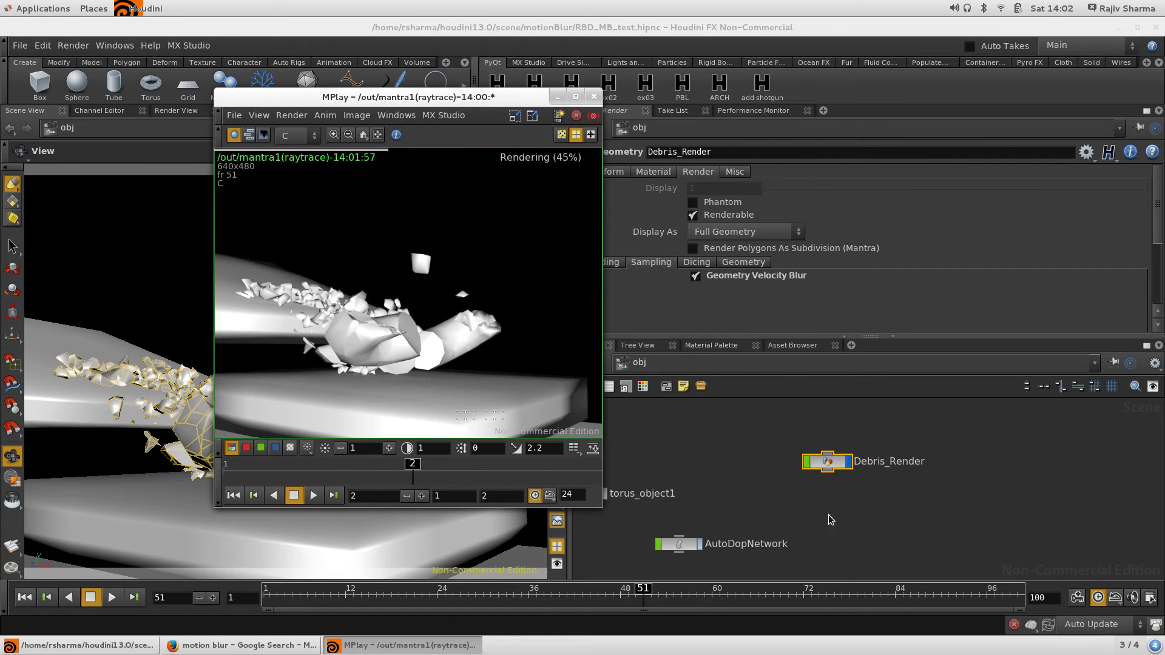
- Inspect dopimport1's attributes inside Debris_Render, and add a Trail node wired below it as the displayed node
{"action": "double_click", "coordinate": [828, 462]}
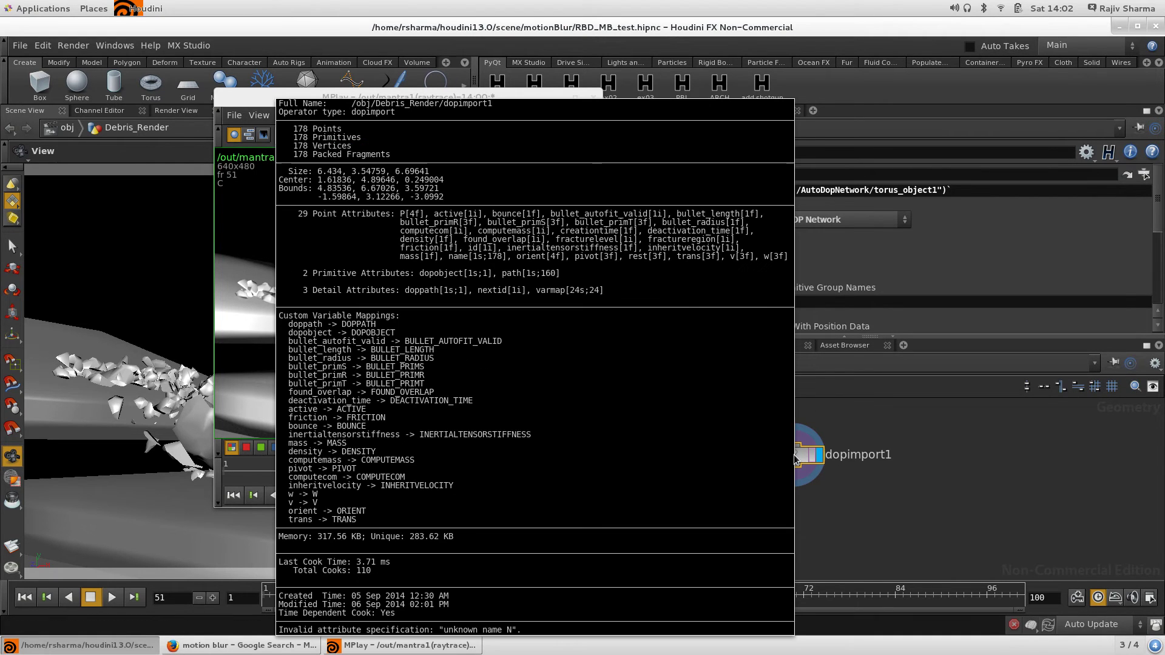
{"action": "middle_click", "coordinate": [796, 459]}
{"action": "middle_click_drag", "start_coordinate": [737, 260], "coordinate": [737, 260]}
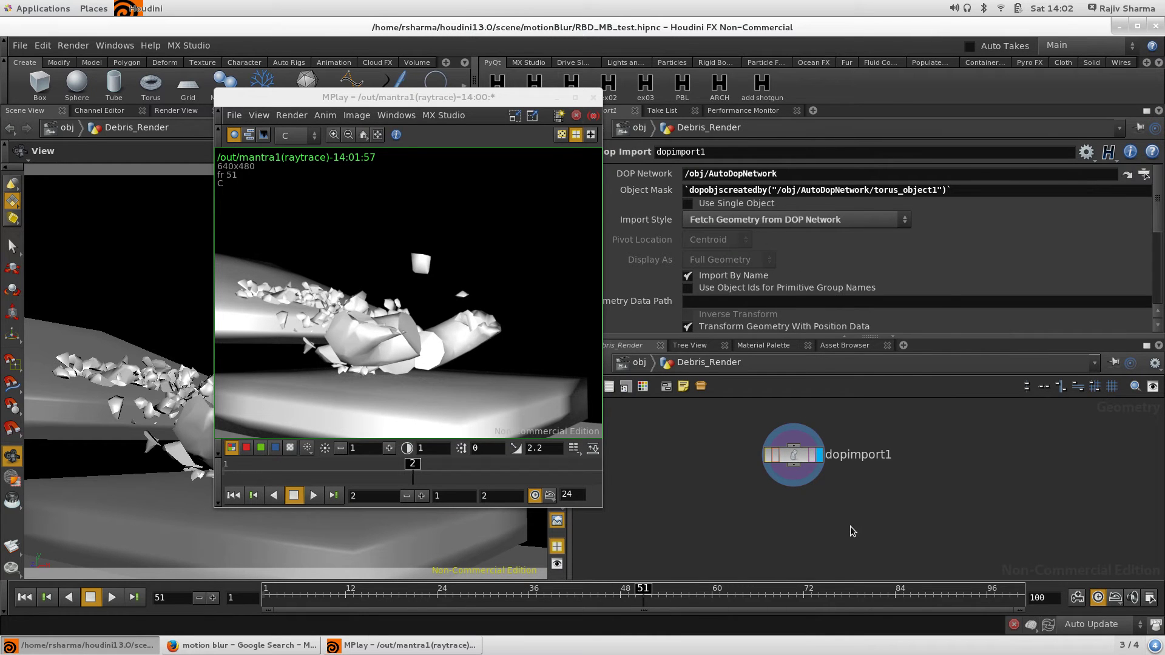
{"action": "key", "text": "Tab"}
{"action": "type", "text": "trail"}
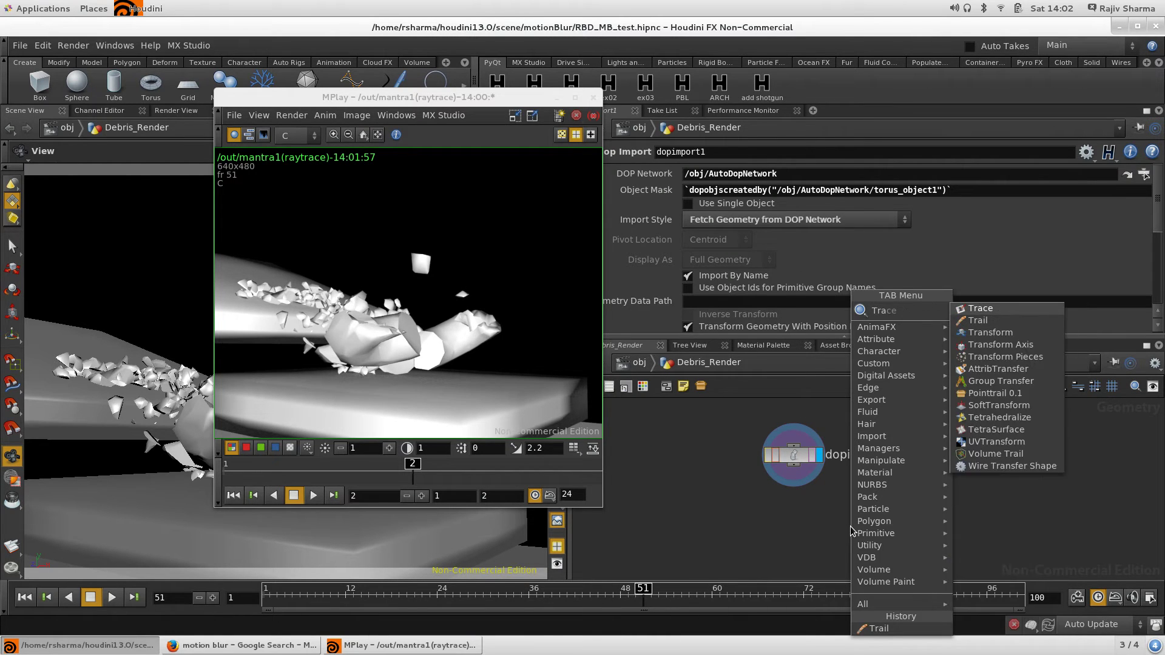
{"action": "key", "text": "Return"}
{"action": "left_click", "coordinate": [851, 532]}
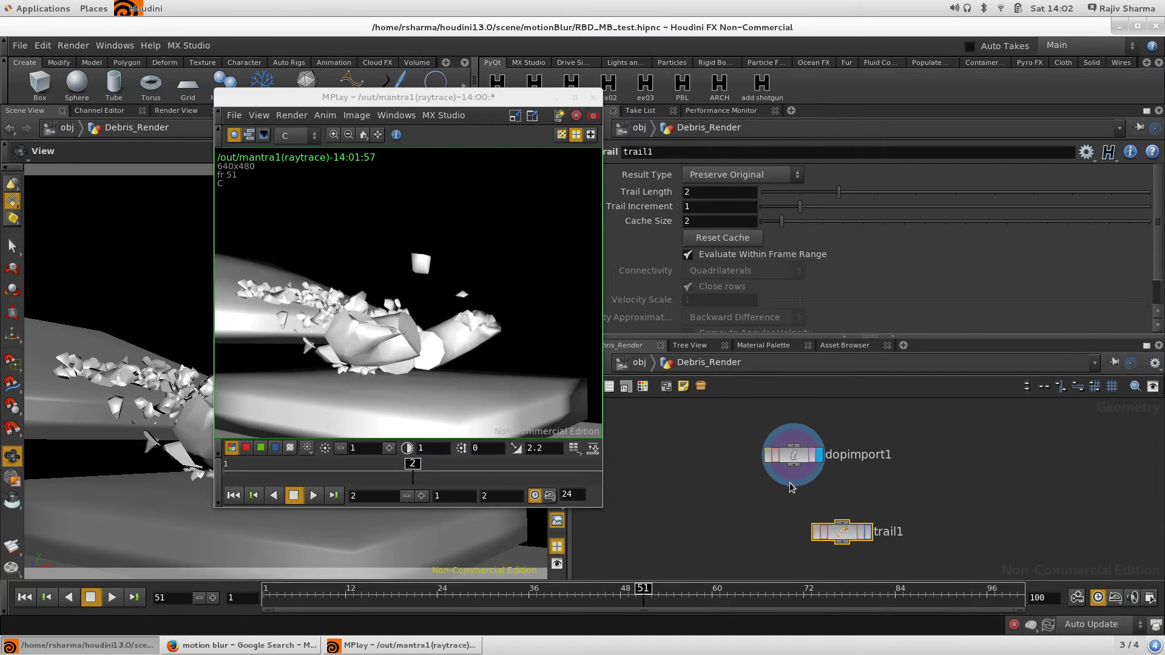
{"action": "left_click_drag", "start_coordinate": [793, 466], "coordinate": [802, 526]}
{"action": "left_click", "coordinate": [869, 532]}
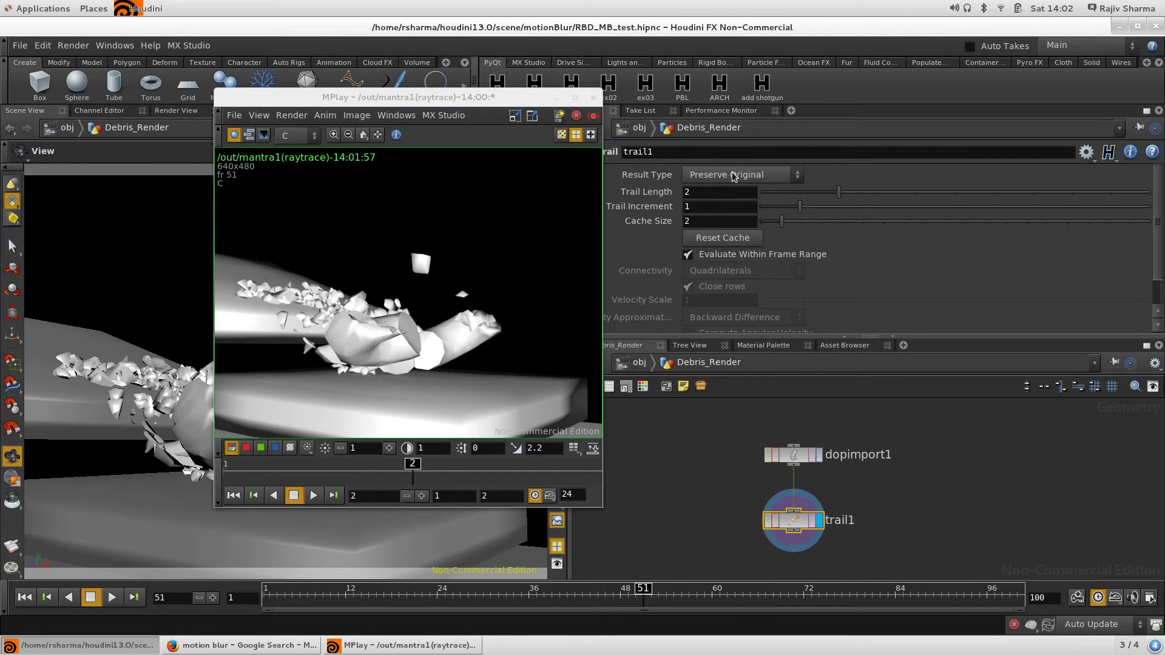
- Set trail1's Result Type to Compute Velocity and render frame 51 with Mantra
{"action": "left_click", "coordinate": [737, 174]}
{"action": "left_click", "coordinate": [746, 225]}
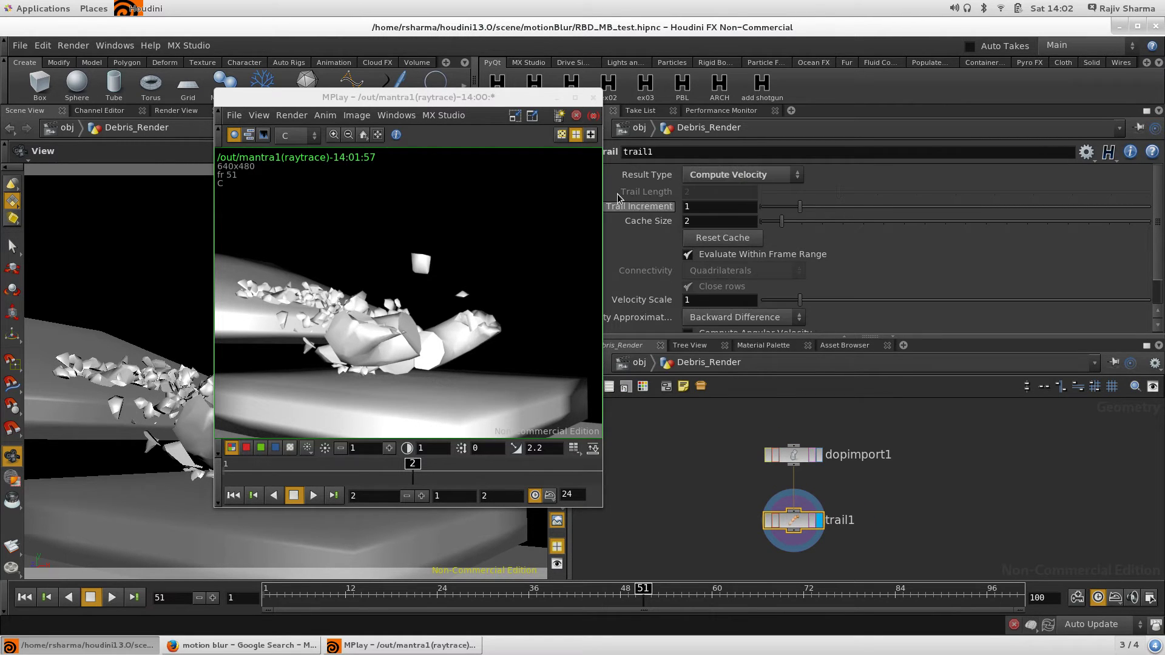
{"action": "left_click_drag", "start_coordinate": [492, 98], "coordinate": [543, 46]}
{"action": "left_click", "coordinate": [16, 572]}
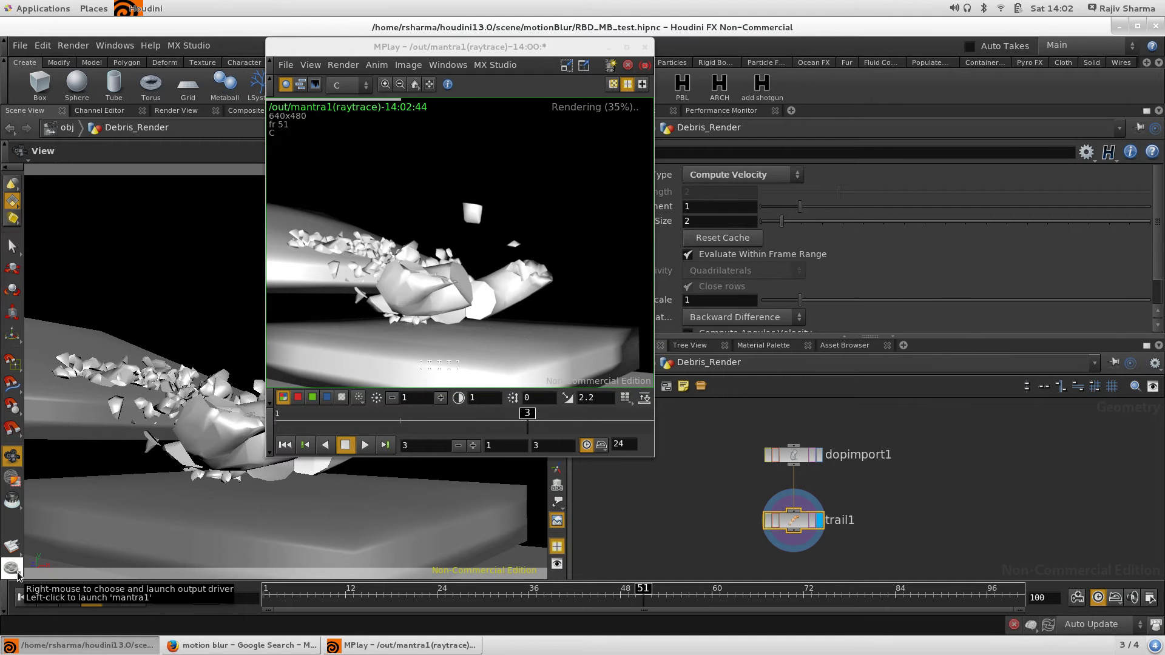
{"action": "left_click", "coordinate": [591, 48]}
{"action": "left_click_drag", "start_coordinate": [592, 47], "coordinate": [486, 102]}
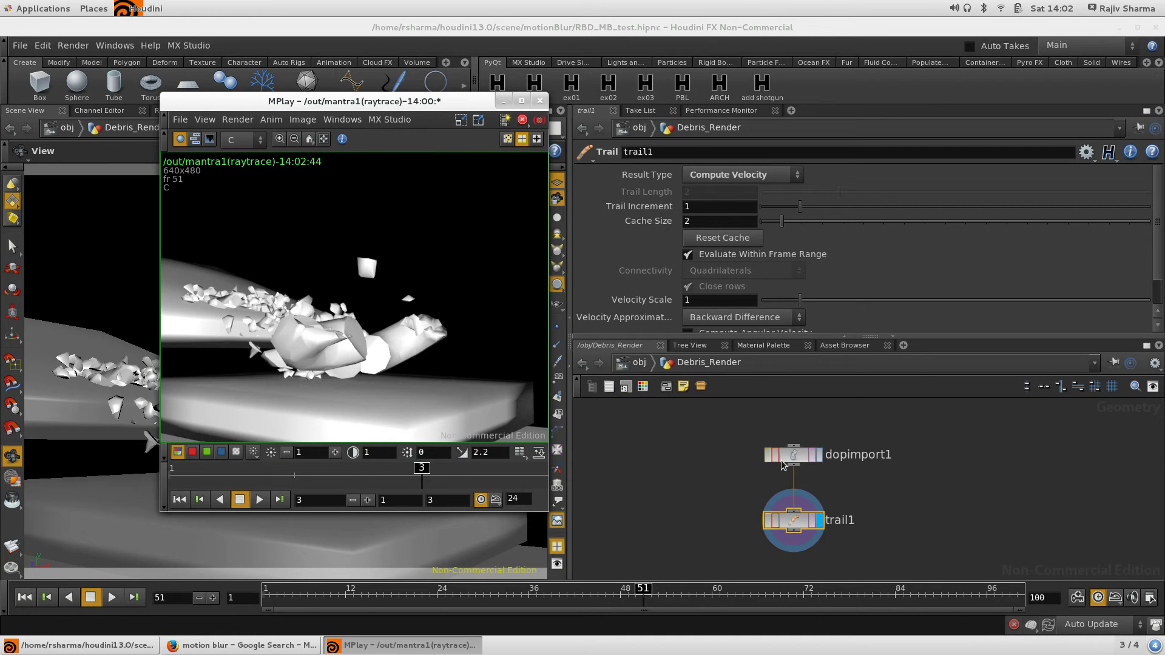
- Set dopimport1's Import Style to Fetch Unpacked Geometry from DOP Network and render frame 51
{"action": "left_click", "coordinate": [789, 454]}
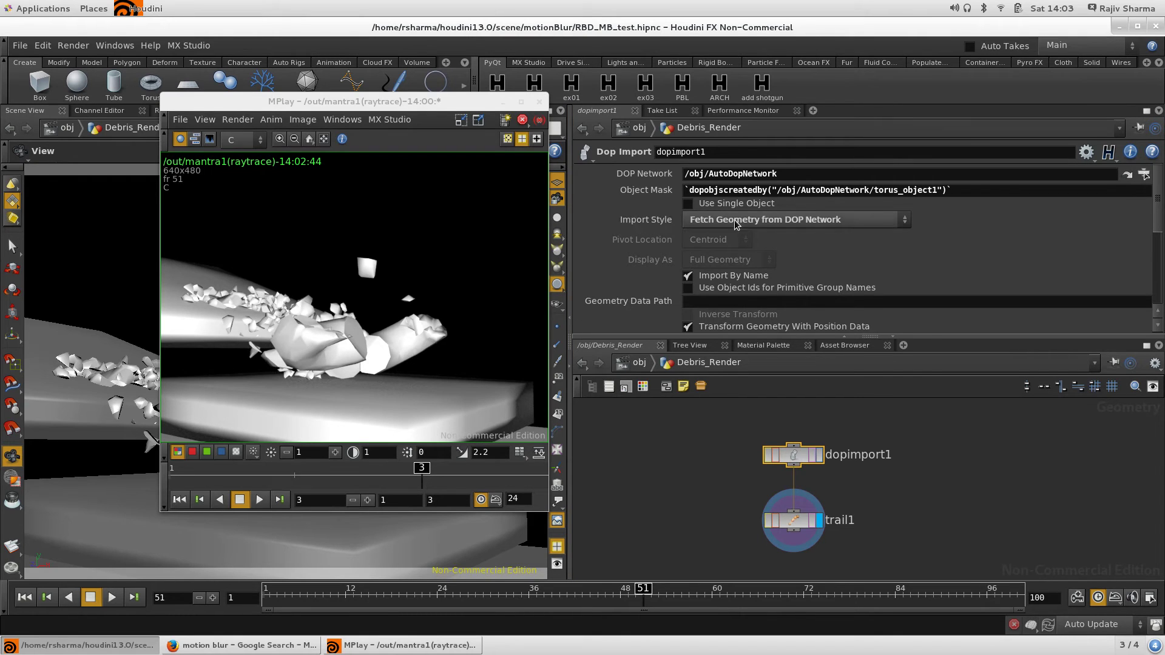
{"action": "left_click", "coordinate": [757, 220]}
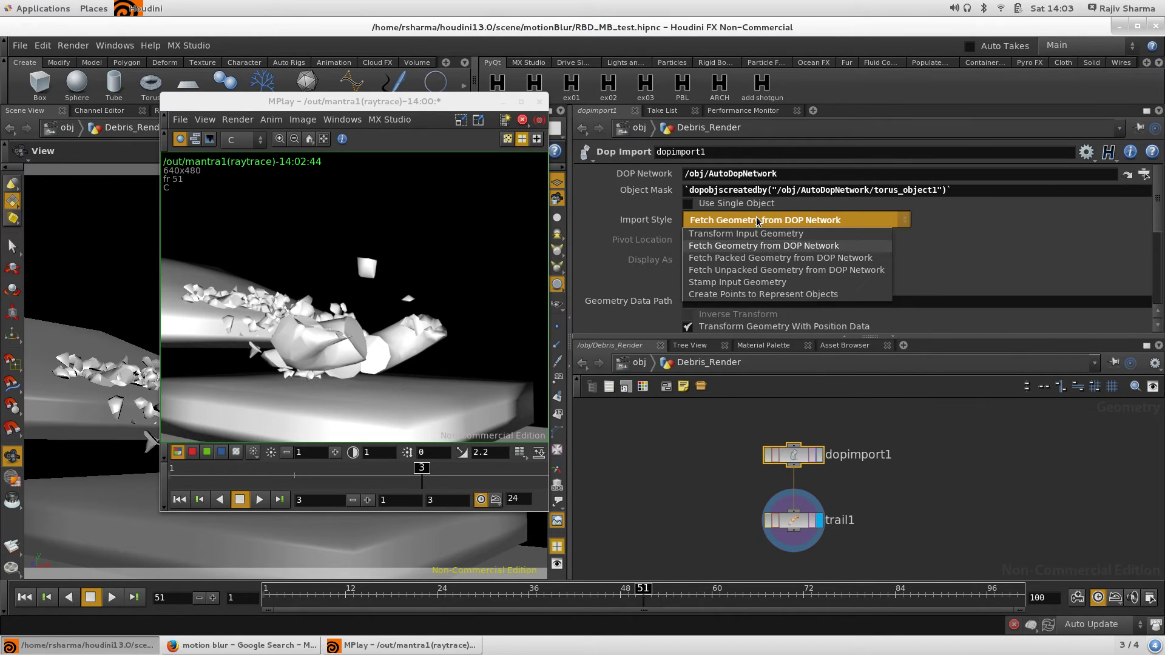
{"action": "left_click", "coordinate": [755, 271]}
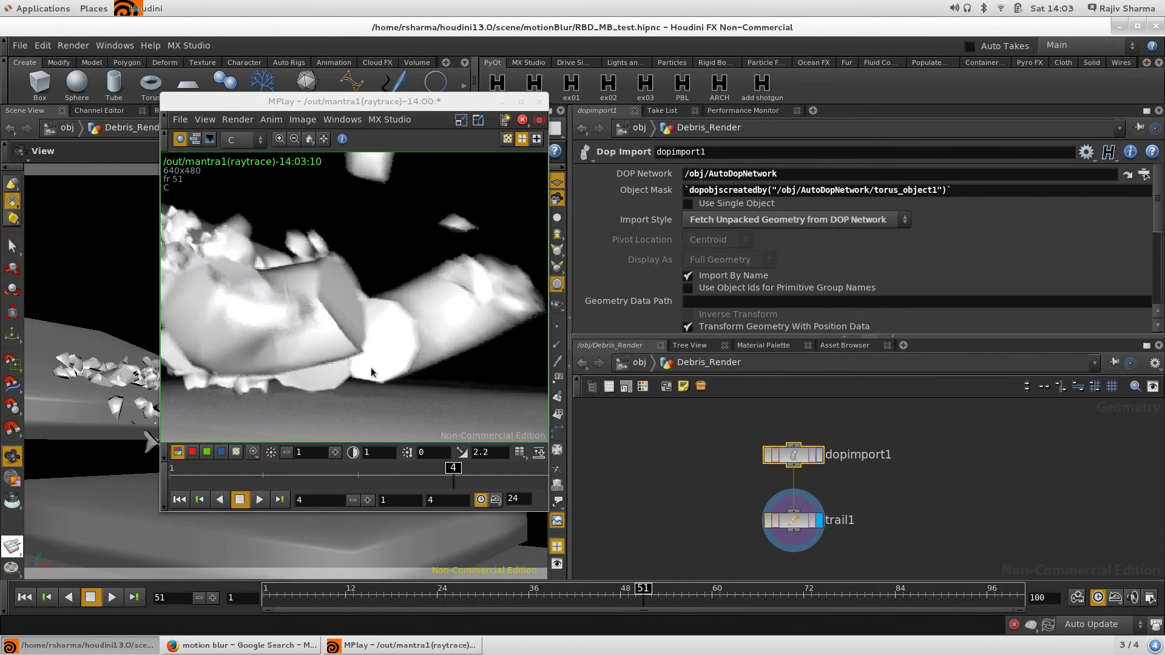
- Enlarge the MPlay window and examine the motion blur on the rendered debris
{"action": "left_click_drag", "start_coordinate": [452, 472], "coordinate": [424, 472]}
{"action": "left_click_drag", "start_coordinate": [411, 102], "coordinate": [263, 31]}
{"action": "left_click_drag", "start_coordinate": [401, 443], "coordinate": [553, 573]}
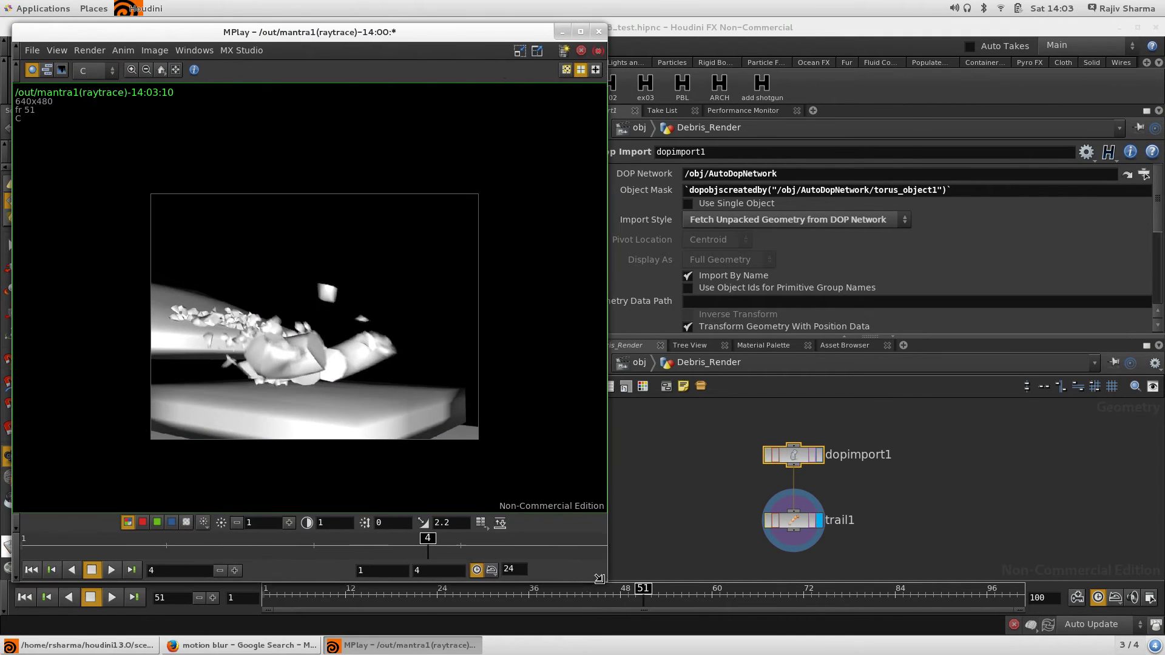
{"action": "scroll", "coordinate": [363, 374], "scroll_direction": "up", "scroll_amount": 2}
{"action": "scroll", "coordinate": [363, 374], "scroll_direction": "up", "scroll_amount": 1}
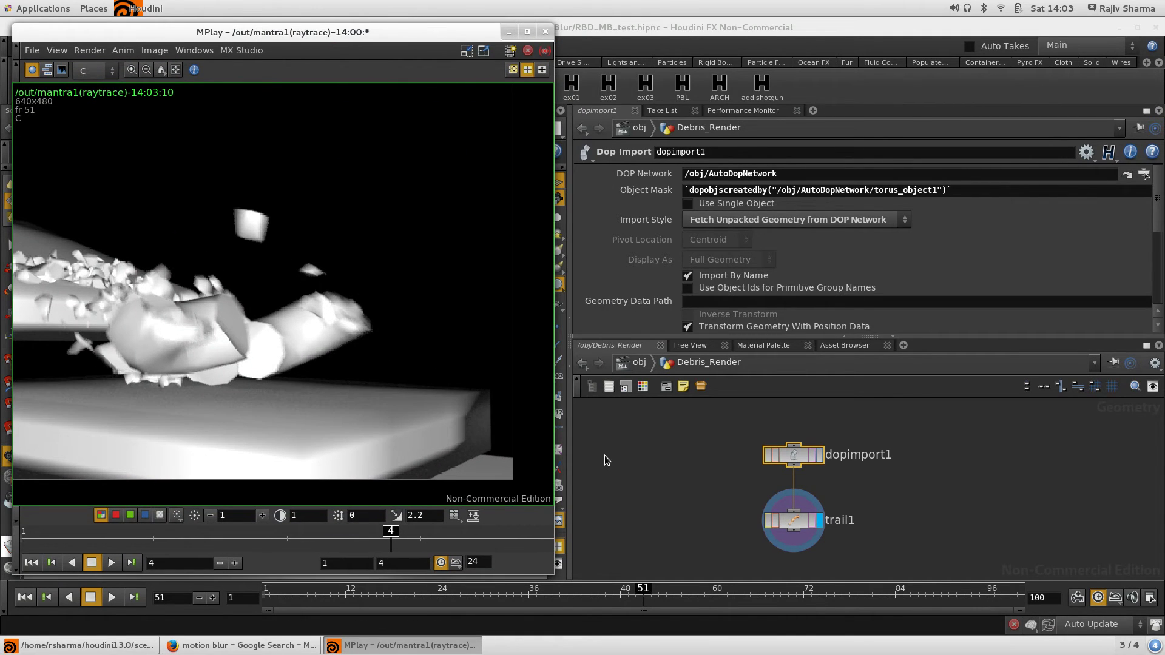
- Set trail1's Velocity Scale to 2
{"action": "left_click", "coordinate": [794, 520]}
{"action": "scroll", "coordinate": [721, 301], "scroll_direction": "down", "scroll_amount": 2}
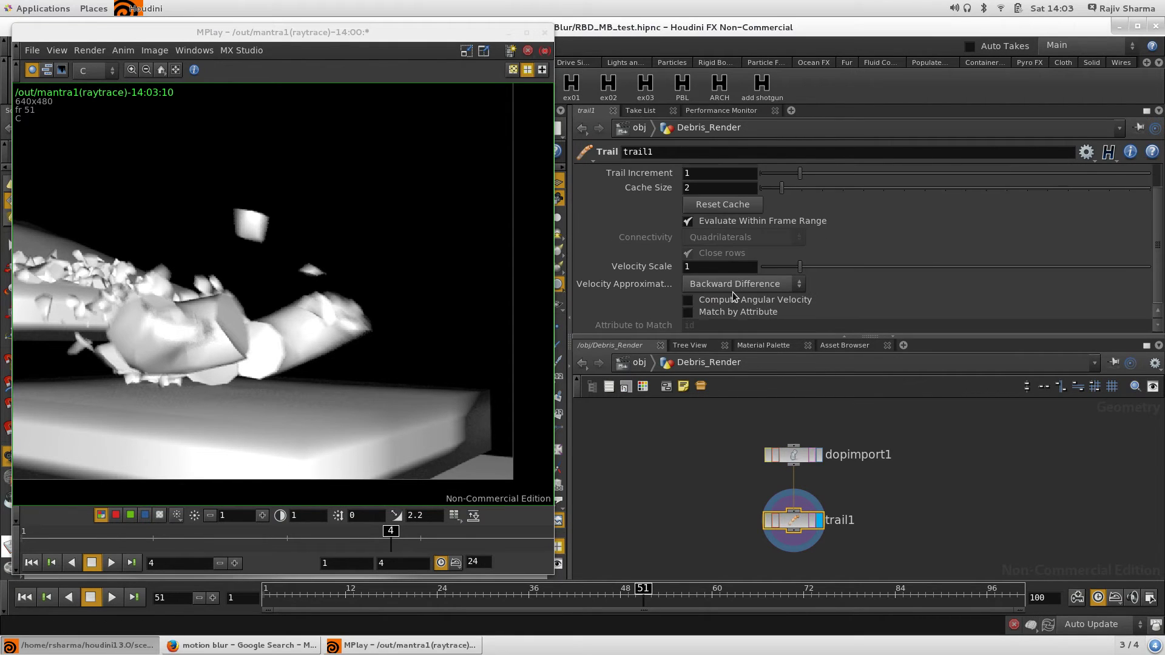
{"action": "double_click", "coordinate": [689, 267]}
{"action": "type", "text": "2"}
{"action": "key", "text": "Return"}
- Render frame 51 with the increased velocity scale and move the MPlay window clear of the viewport
{"action": "left_click_drag", "start_coordinate": [267, 34], "coordinate": [296, 29]}
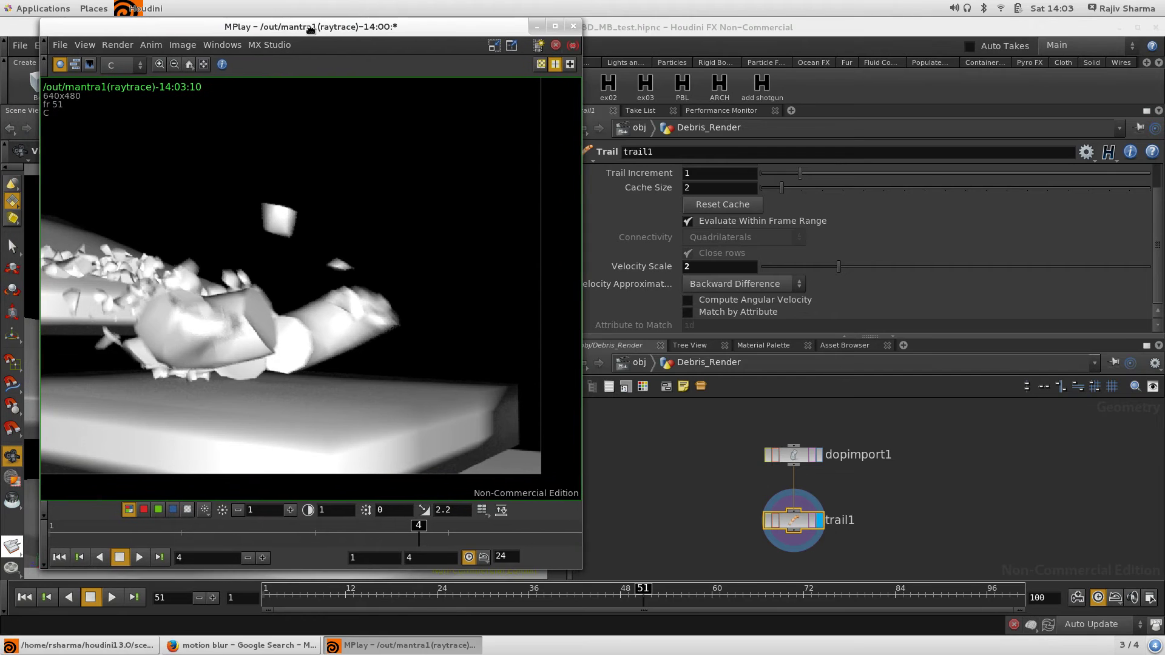
{"action": "left_click", "coordinate": [6, 568]}
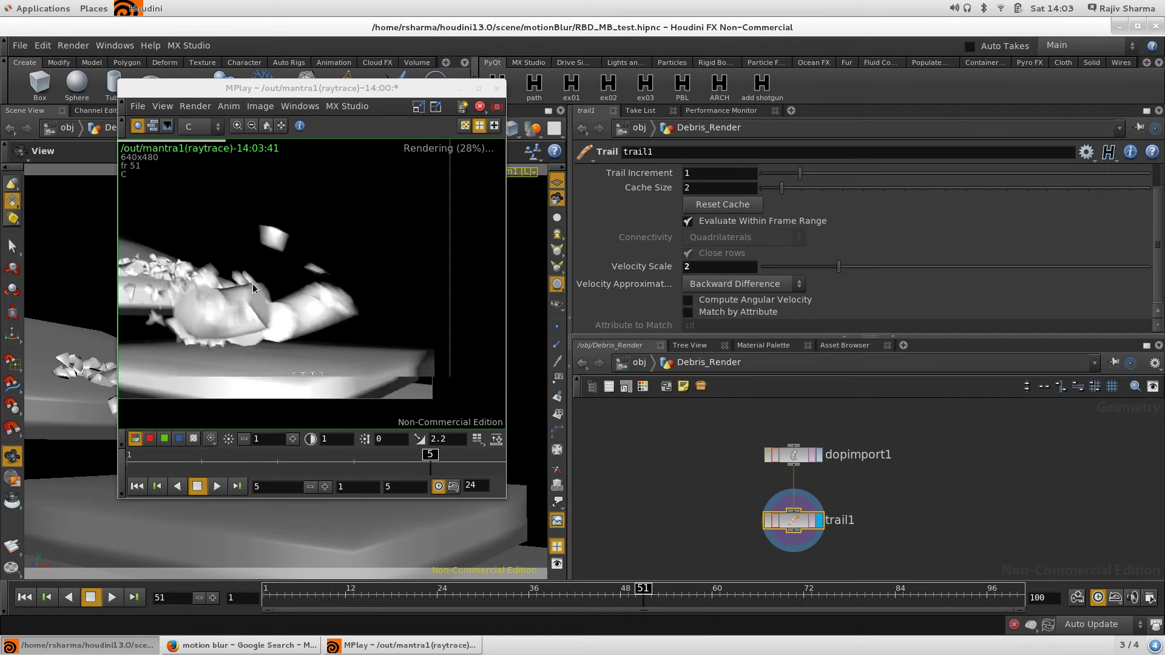
{"action": "middle_click_drag", "start_coordinate": [252, 283], "coordinate": [310, 299]}
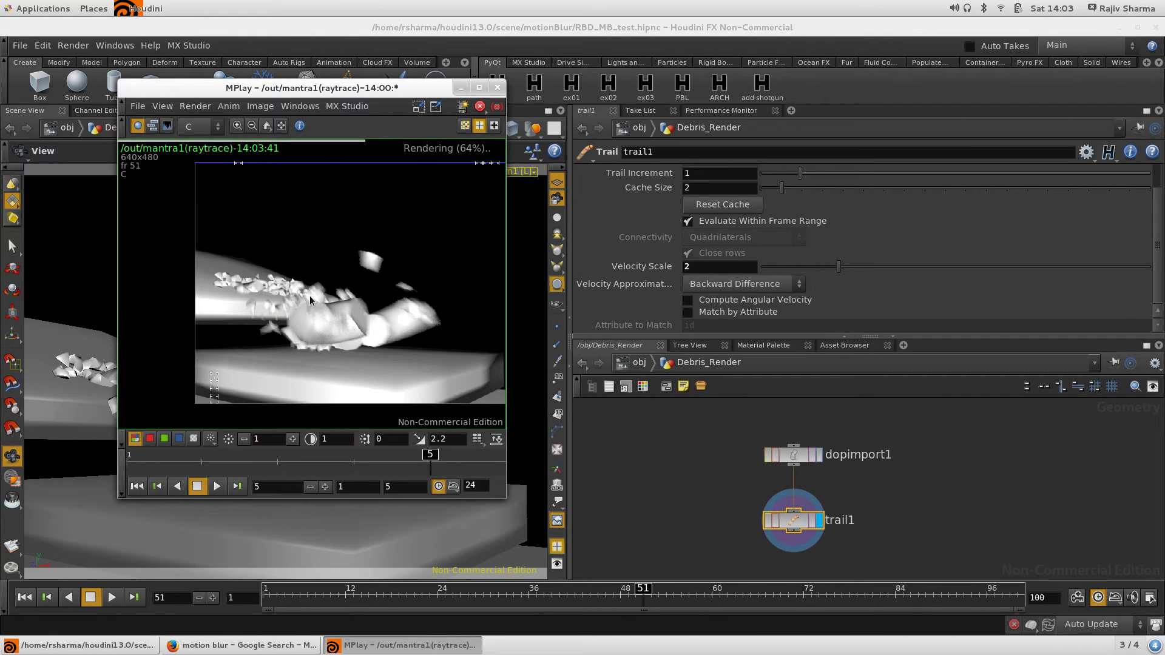
{"action": "left_click_drag", "start_coordinate": [397, 91], "coordinate": [929, 89]}
{"action": "mouse_move", "coordinate": [957, 456]}
{"action": "left_mouse_down"}
{"action": "mouse_move", "coordinate": [886, 457]}
{"action": "mouse_move", "coordinate": [961, 456]}
{"action": "left_mouse_up"}
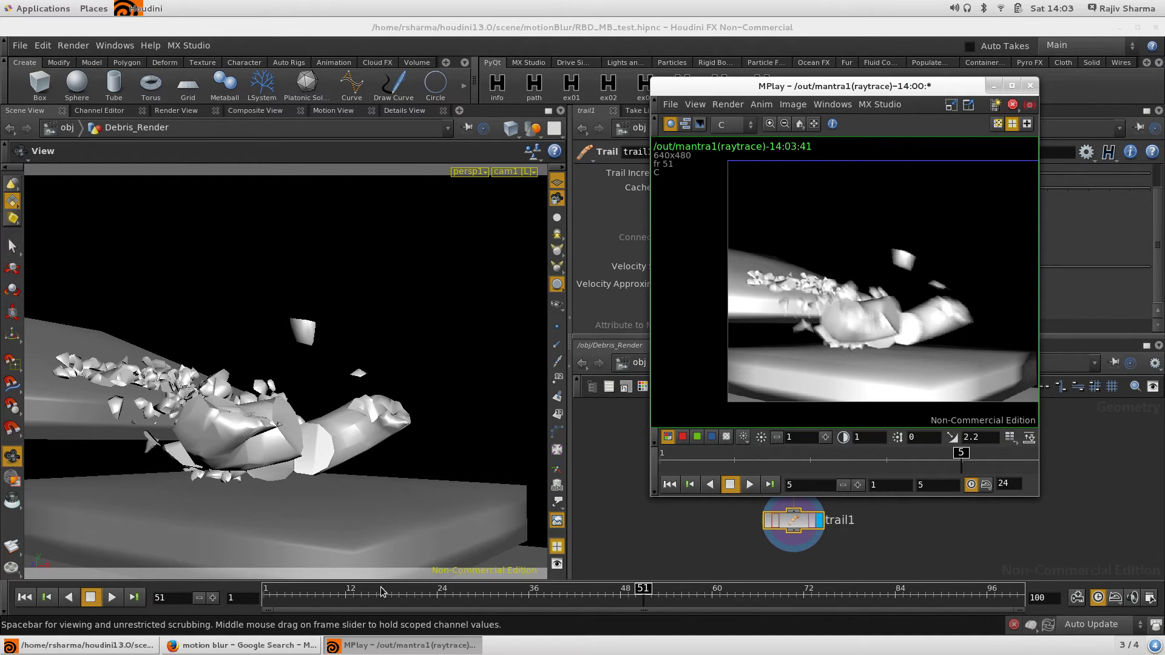
- Scrub the simulation to frame 49 and bring the camera view closer to the flying debris
{"action": "left_click_drag", "start_coordinate": [382, 592], "coordinate": [628, 611]}
{"action": "left_click_drag", "start_coordinate": [328, 436], "coordinate": [397, 469]}
{"action": "right_click_drag", "start_coordinate": [398, 469], "coordinate": [255, 461]}
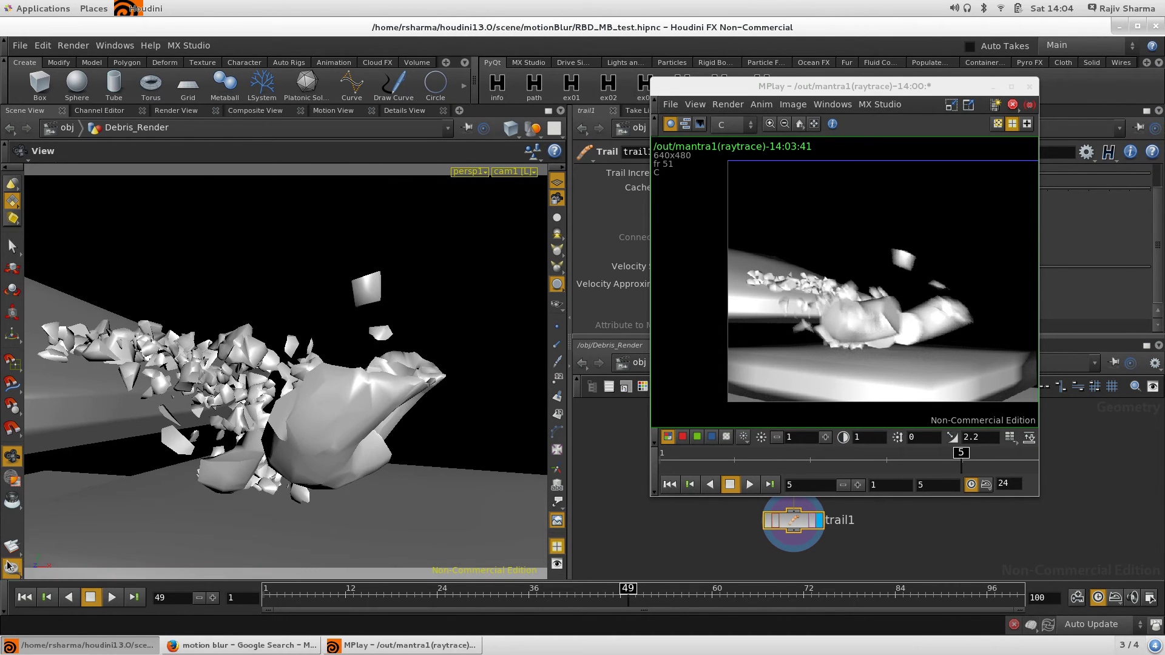
- Render frame 49 through Mantra and enlarge the result in MPlay to inspect the blur's grain
{"action": "left_click", "coordinate": [11, 566]}
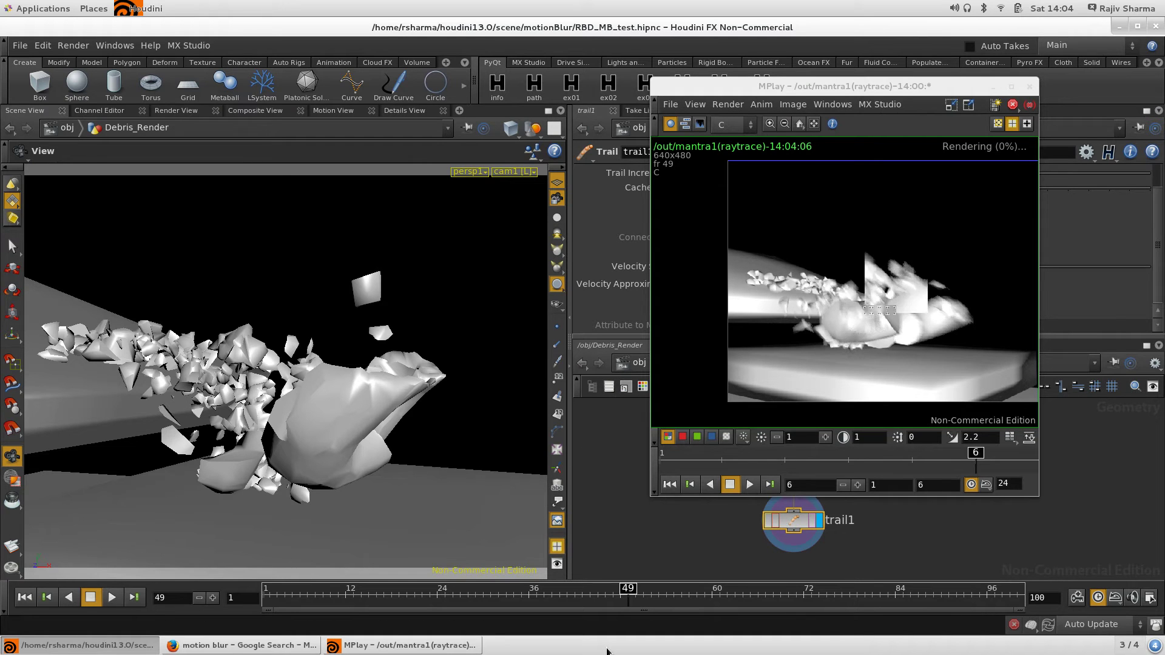
{"action": "scroll", "coordinate": [836, 272], "scroll_direction": "up", "scroll_amount": 1}
{"action": "scroll", "coordinate": [836, 272], "scroll_direction": "up", "scroll_amount": 1}
{"action": "left_click_drag", "start_coordinate": [906, 86], "coordinate": [299, 56]}
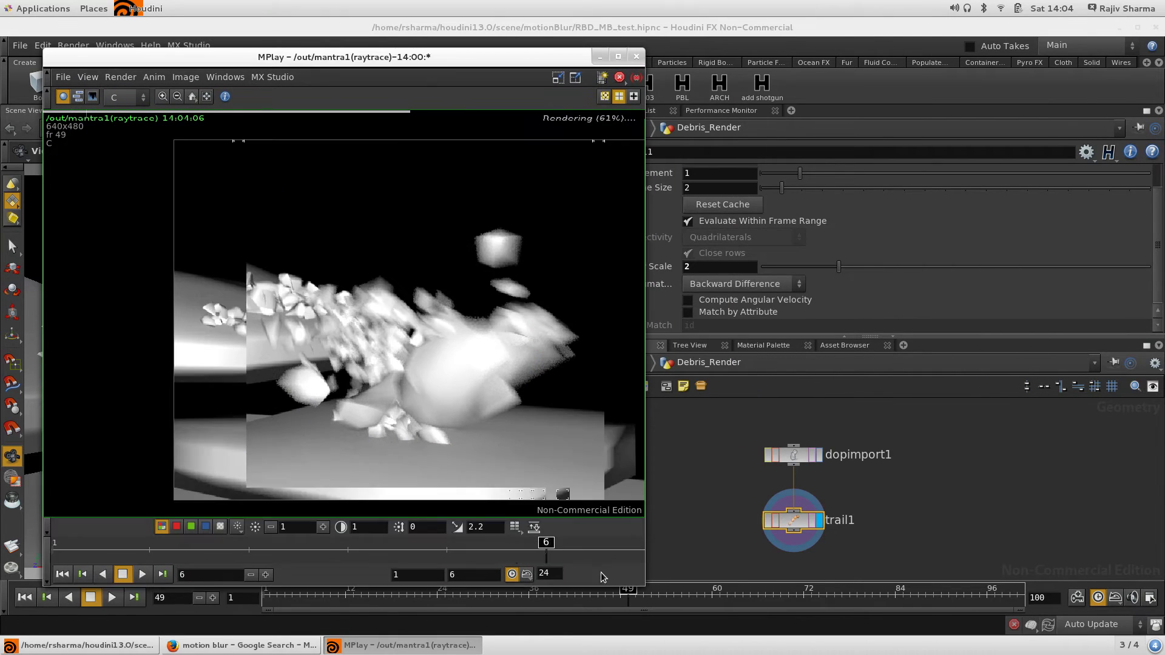
{"action": "scroll", "coordinate": [399, 388], "scroll_direction": "up", "scroll_amount": 2}
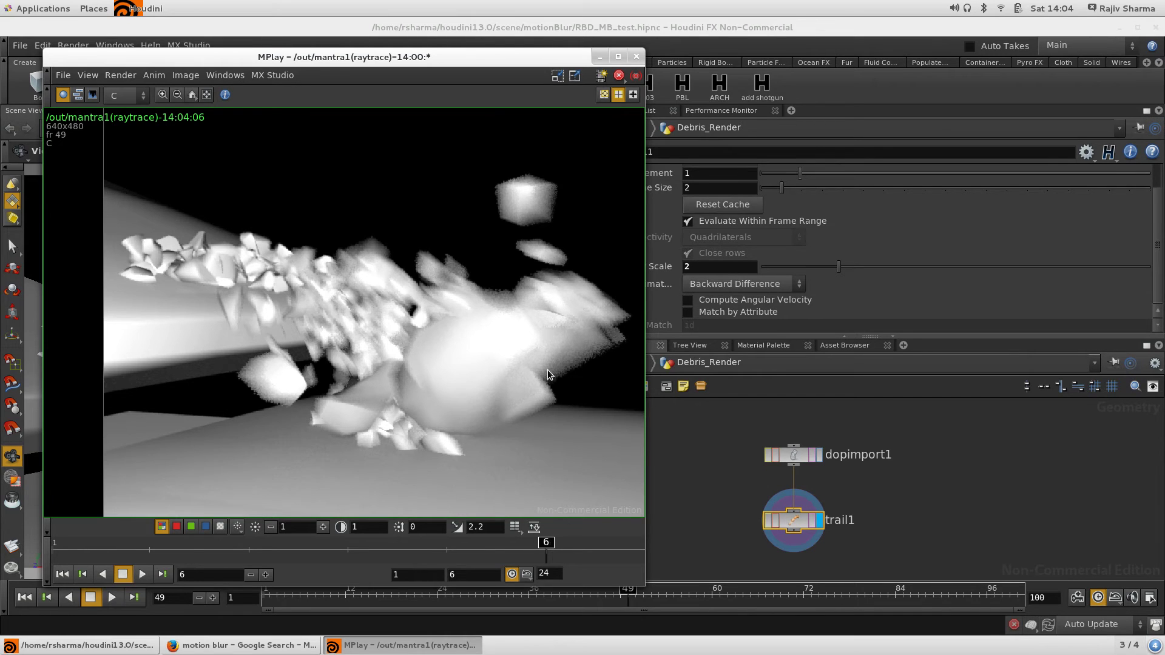
{"action": "scroll", "coordinate": [548, 373], "scroll_direction": "up", "scroll_amount": 2}
- Go to the out network and set mantra1's Pixel Samples to 10 by 10
{"action": "left_click", "coordinate": [726, 364]}
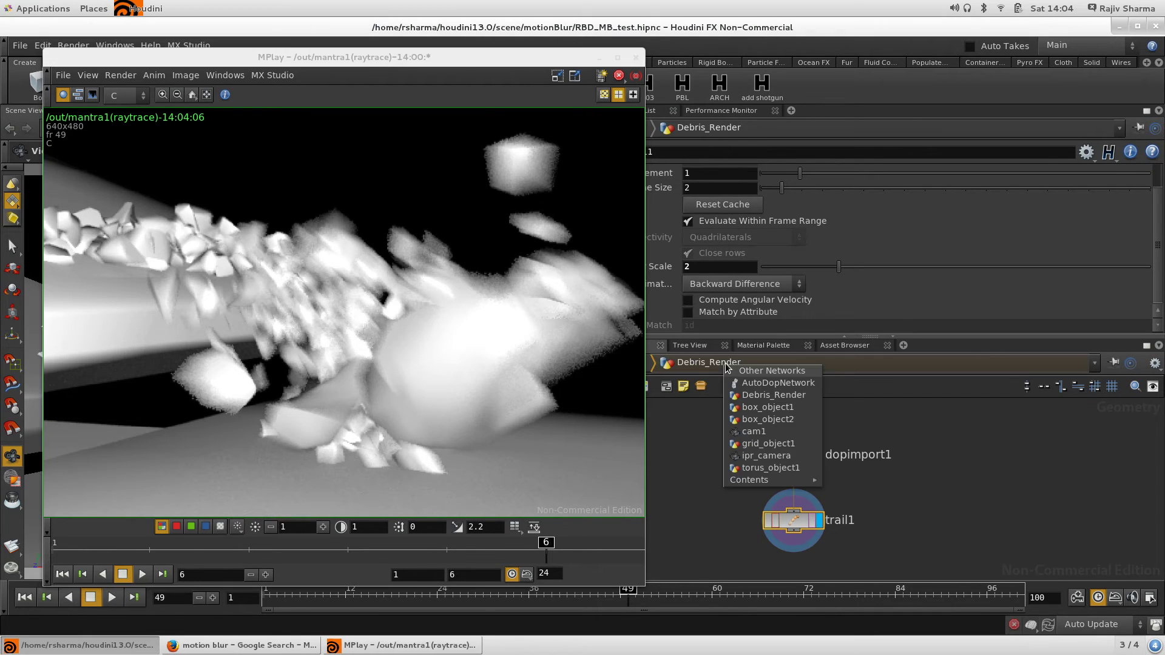
{"action": "left_click", "coordinate": [690, 437]}
{"action": "key", "text": "h"}
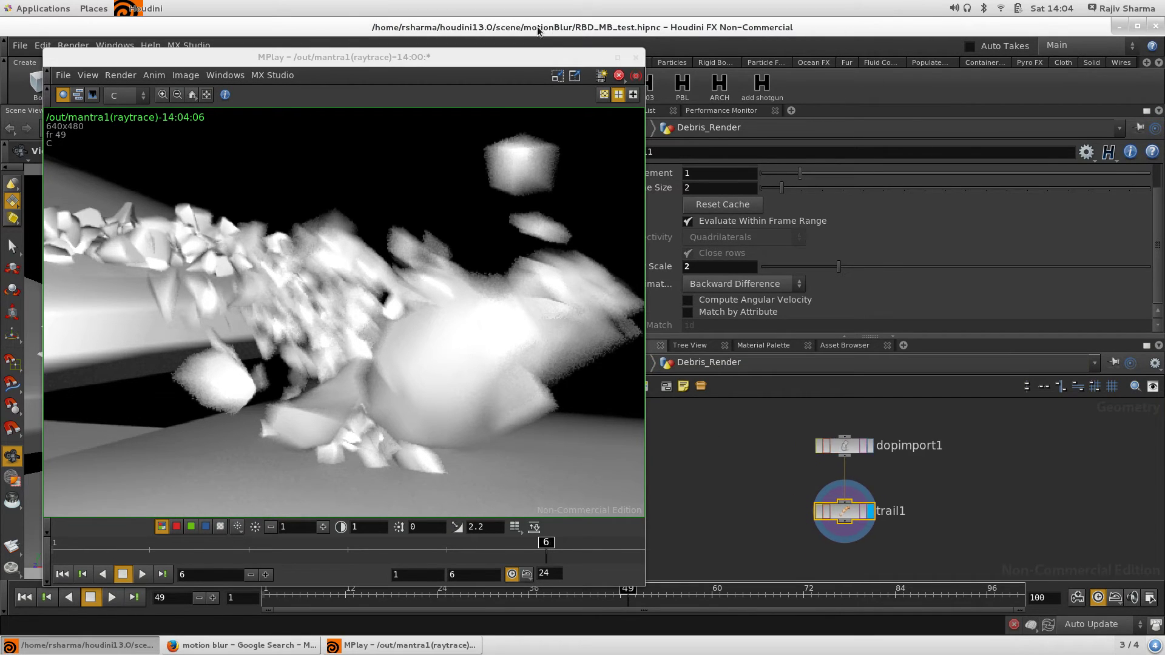
{"action": "left_click_drag", "start_coordinate": [540, 63], "coordinate": [498, 73]}
{"action": "left_click", "coordinate": [658, 380]}
{"action": "key", "text": "u"}
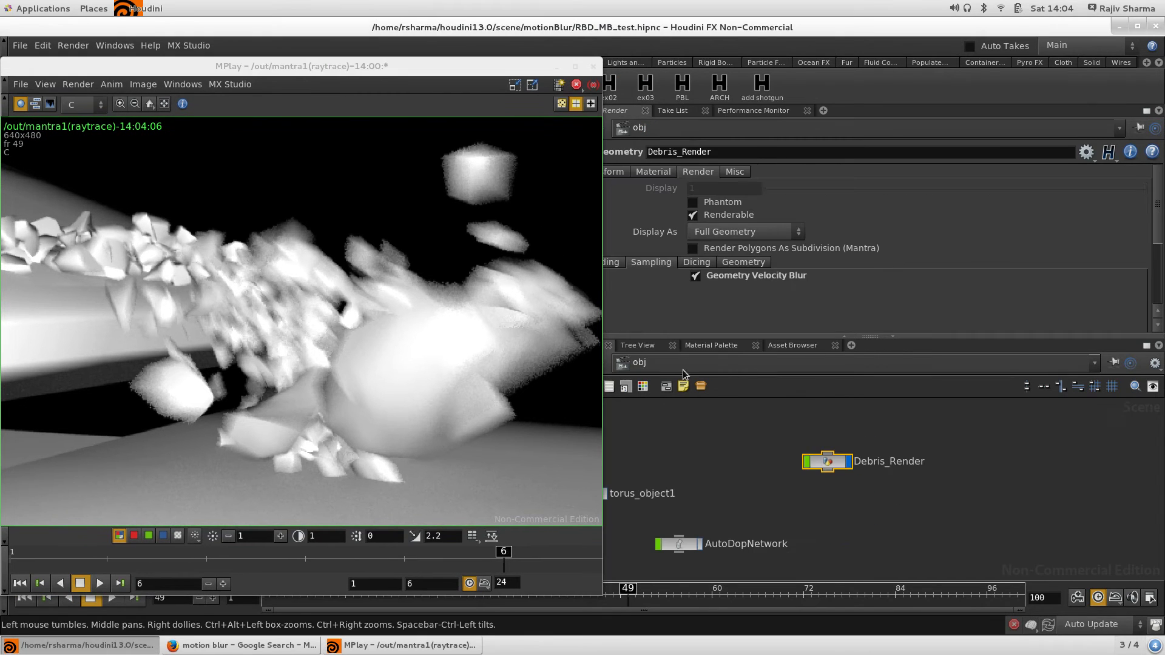
{"action": "left_click", "coordinate": [698, 364]}
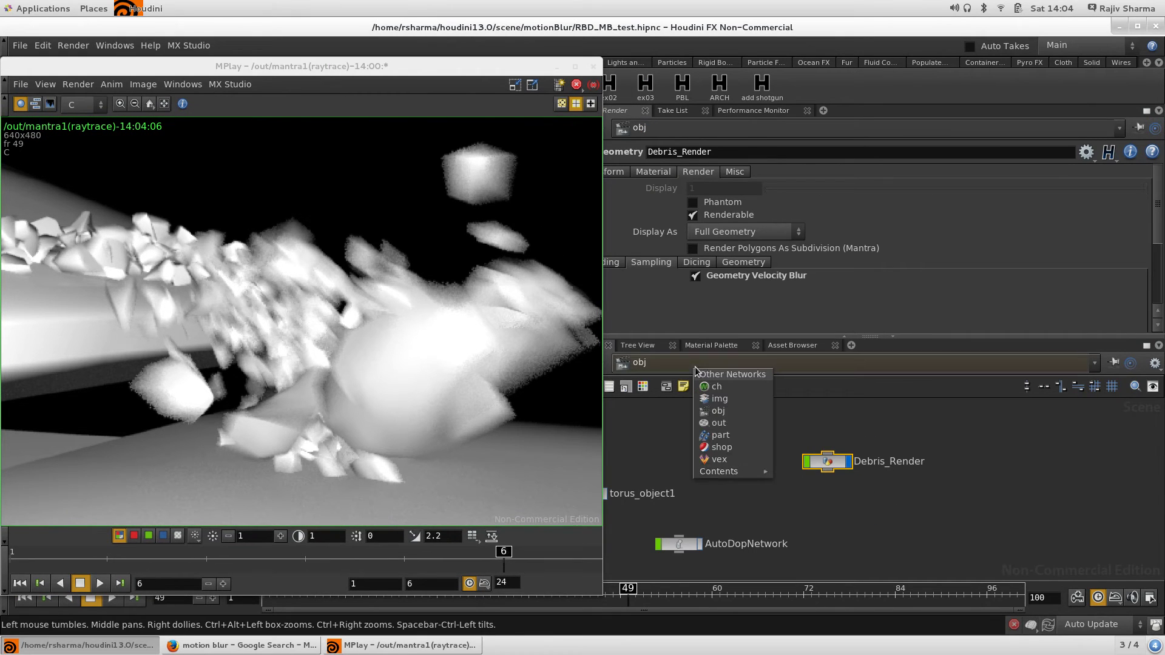
{"action": "left_click", "coordinate": [728, 423]}
{"action": "scroll", "coordinate": [807, 267], "scroll_direction": "down", "scroll_amount": 5}
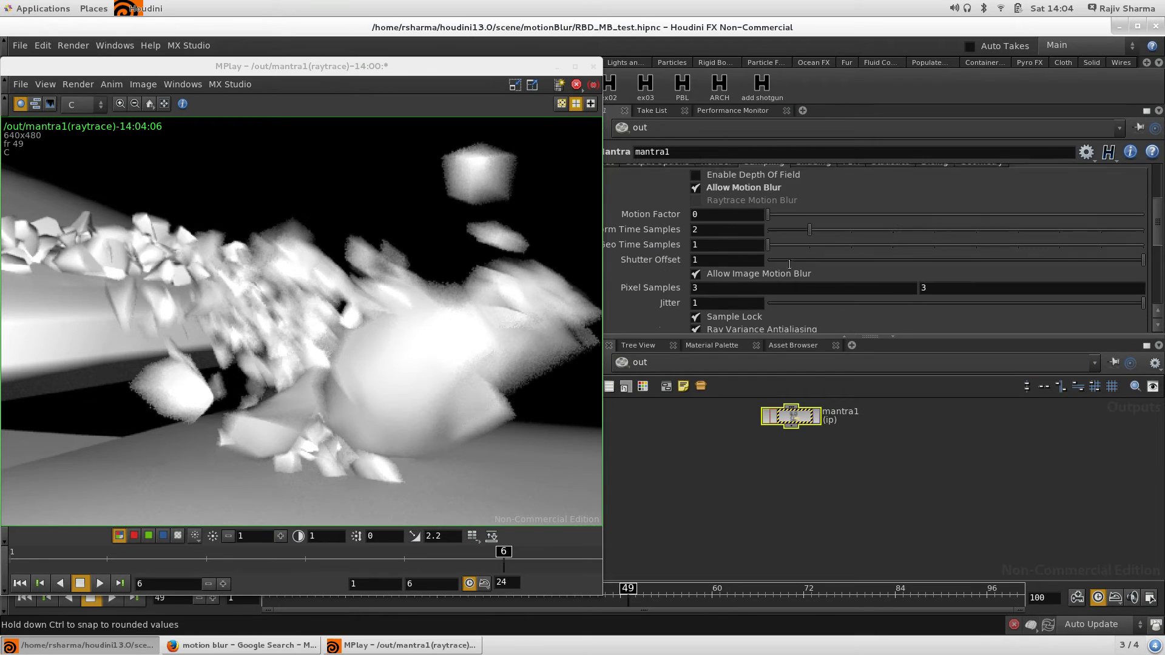
{"action": "double_click", "coordinate": [720, 261]}
{"action": "type", "text": "10"}
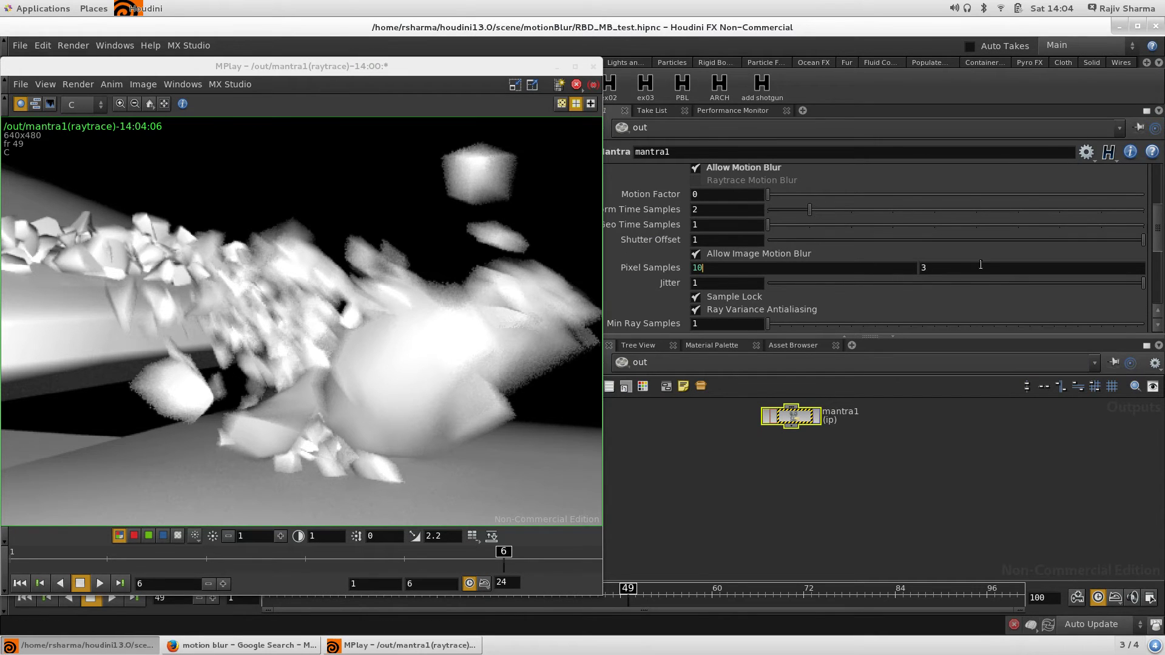
{"action": "double_click", "coordinate": [980, 264]}
{"action": "type", "text": "10"}
- Render frame 49 with the raised pixel samples and maximize the MPlay window
{"action": "left_click_drag", "start_coordinate": [381, 64], "coordinate": [732, 46]}
{"action": "left_click", "coordinate": [19, 571]}
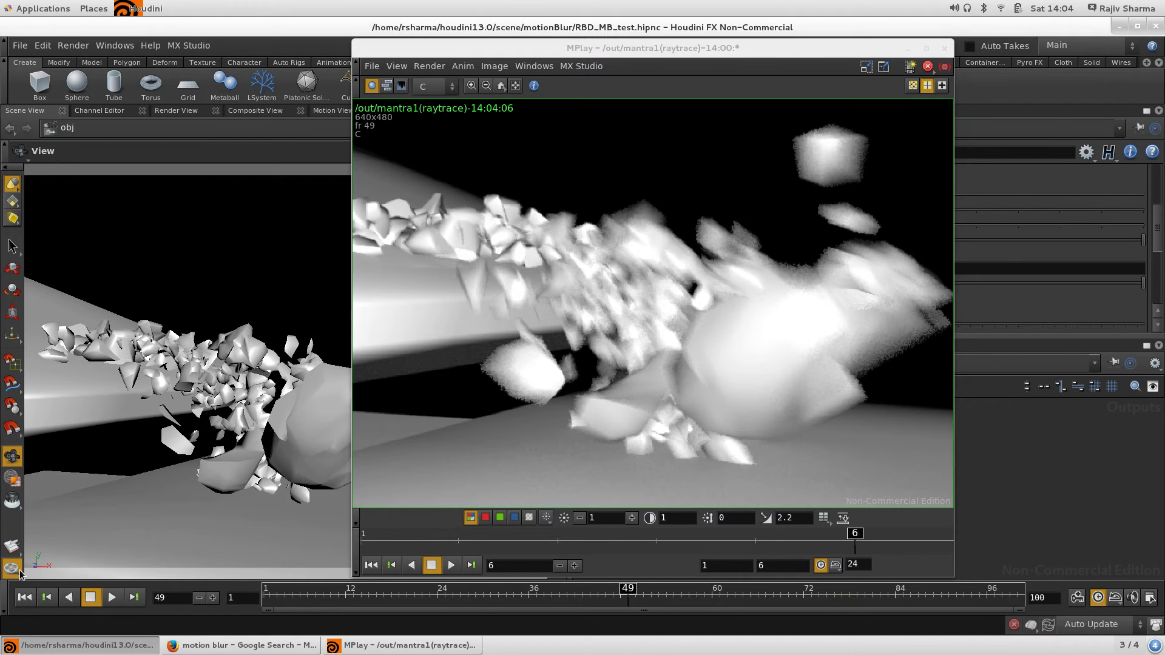
{"action": "left_click", "coordinate": [20, 571]}
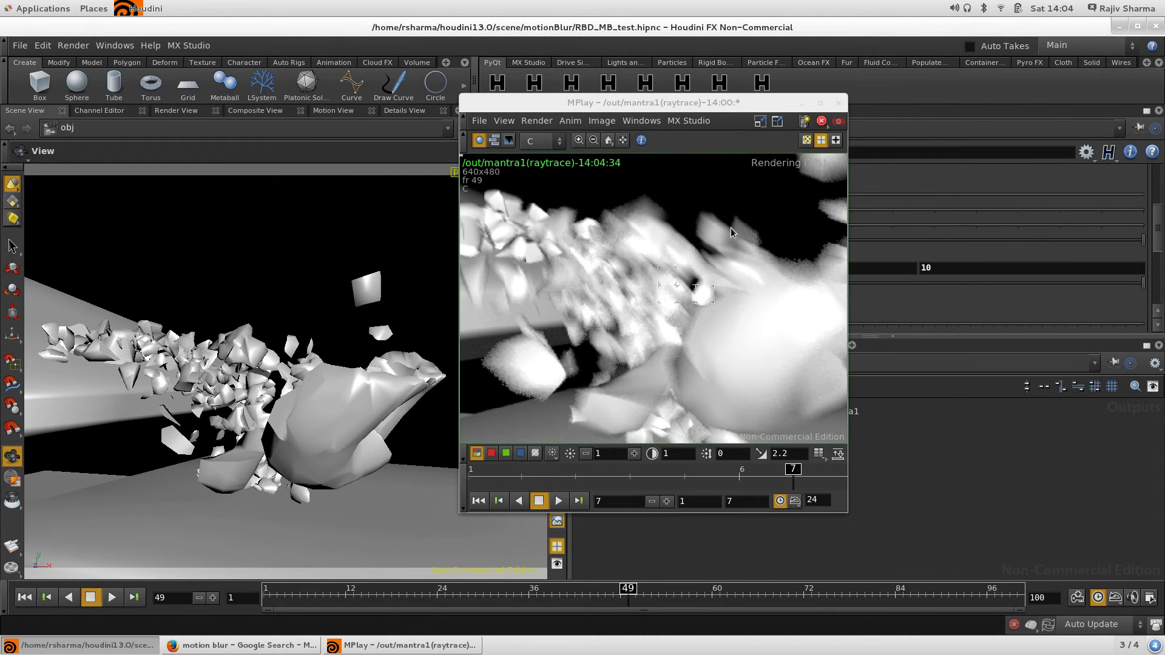
{"action": "double_click", "coordinate": [722, 104]}
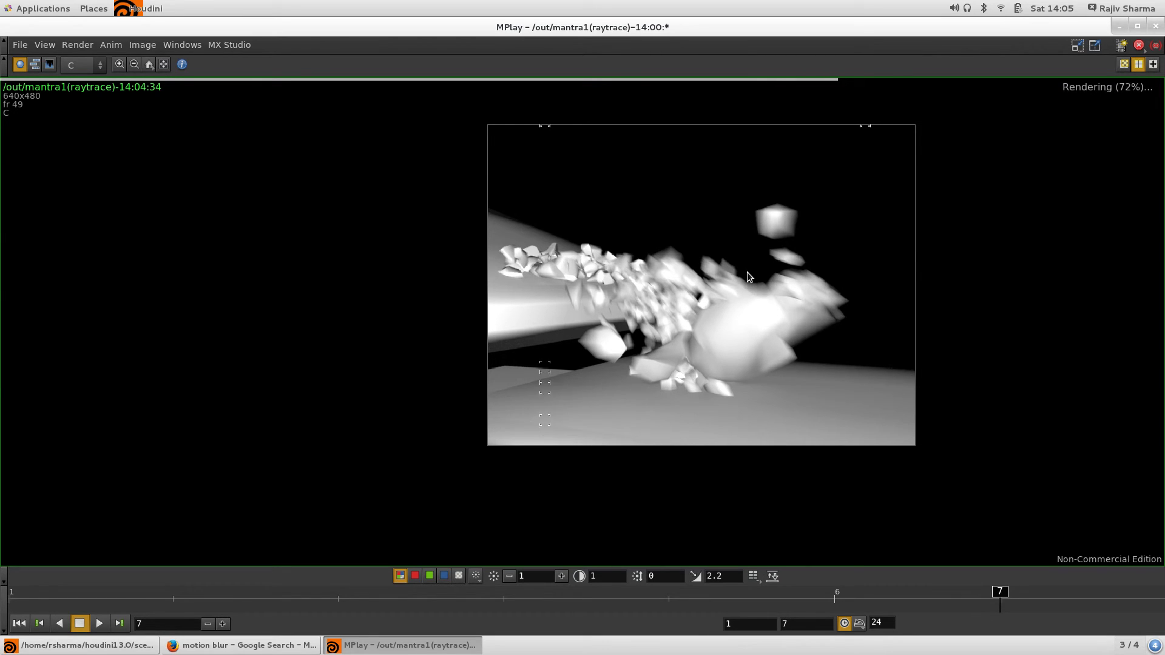
- Restore the MPlay window's size and examine the blur quality across the debris render
{"action": "double_click", "coordinate": [657, 30]}
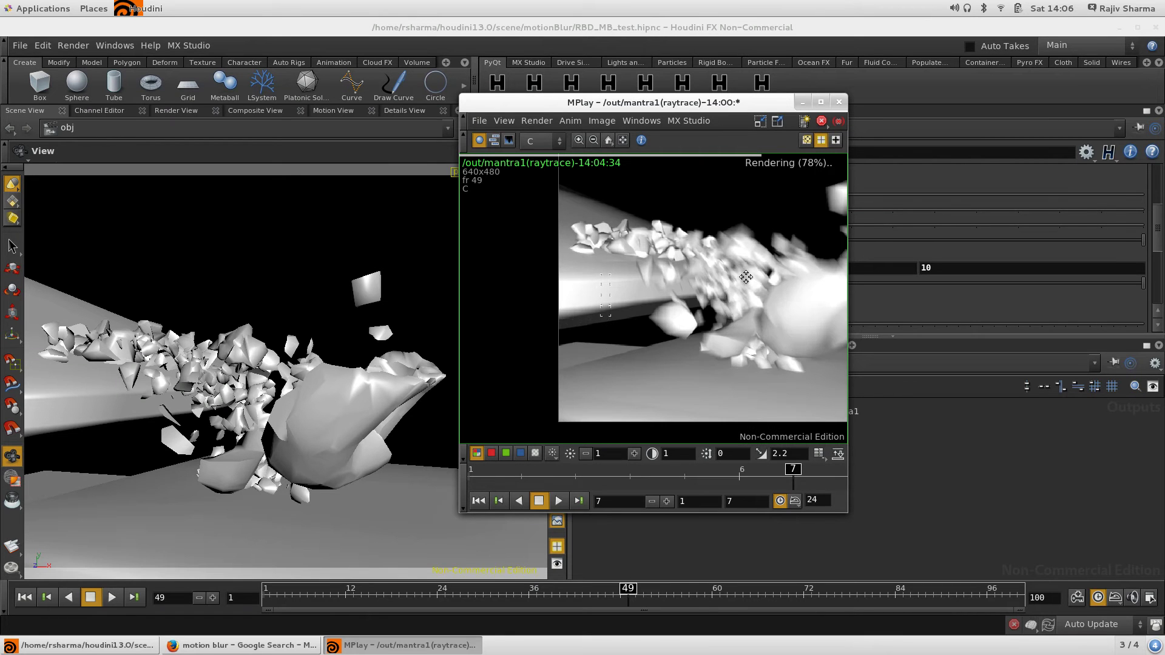
{"action": "middle_click_drag", "start_coordinate": [747, 277], "coordinate": [672, 307]}
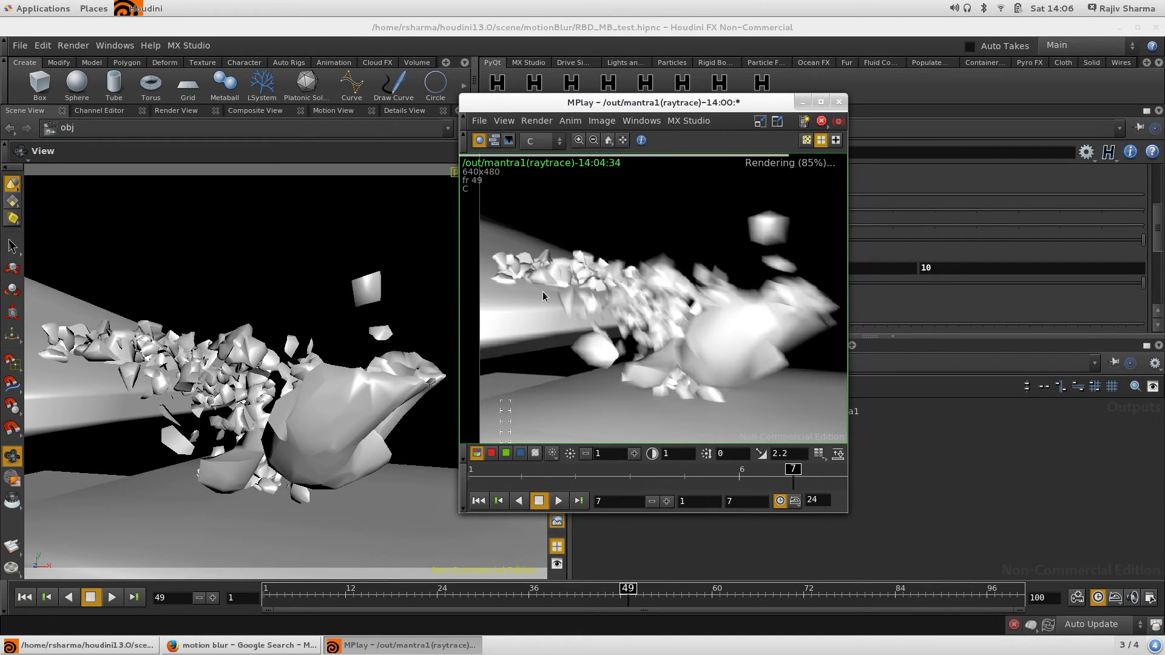
{"action": "middle_click_drag", "start_coordinate": [629, 289], "coordinate": [606, 293]}
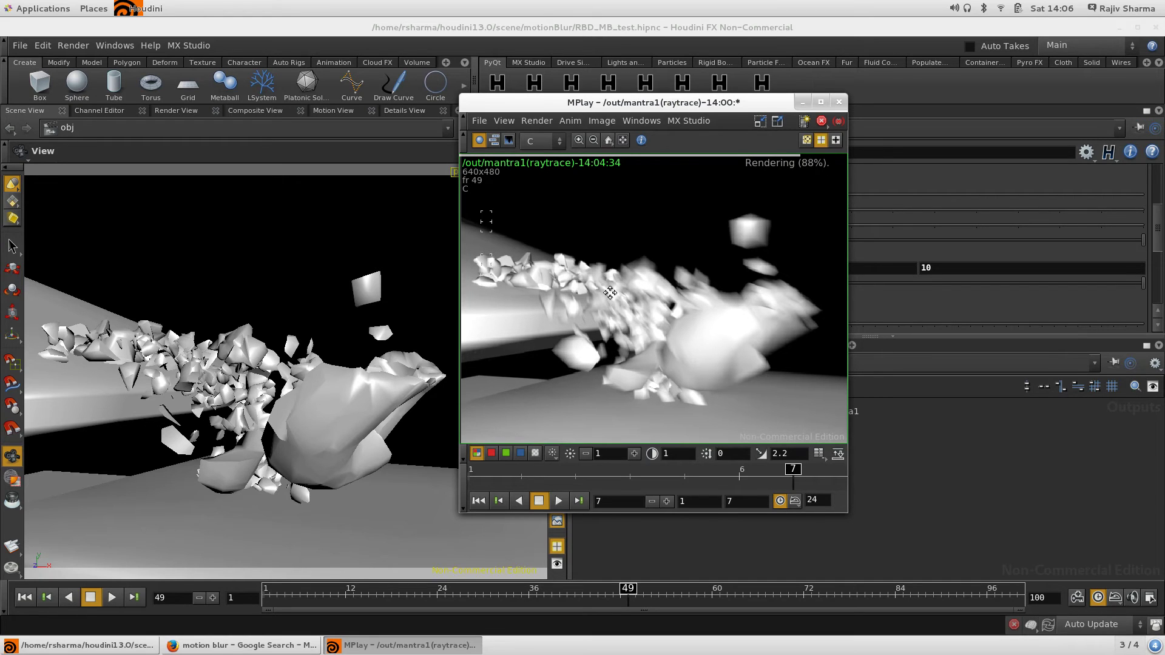
{"action": "scroll", "coordinate": [609, 292], "scroll_direction": "down", "scroll_amount": 3}
{"action": "scroll", "coordinate": [609, 293], "scroll_direction": "up", "scroll_amount": 3}
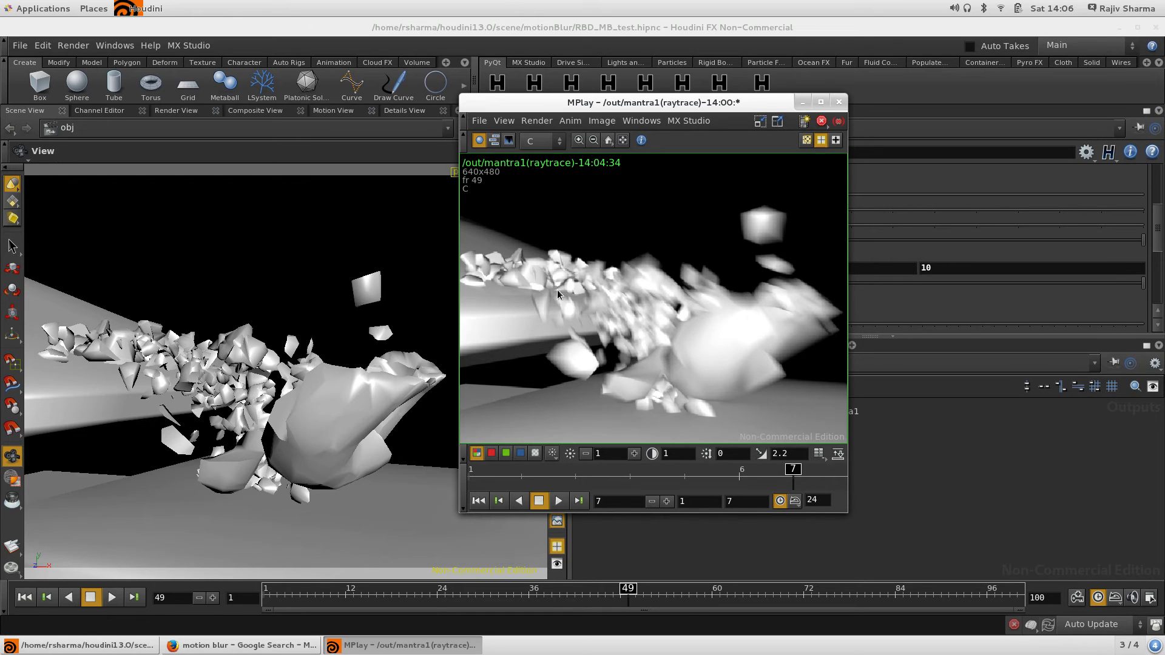
{"action": "scroll", "coordinate": [601, 294], "scroll_direction": "down", "scroll_amount": 3}
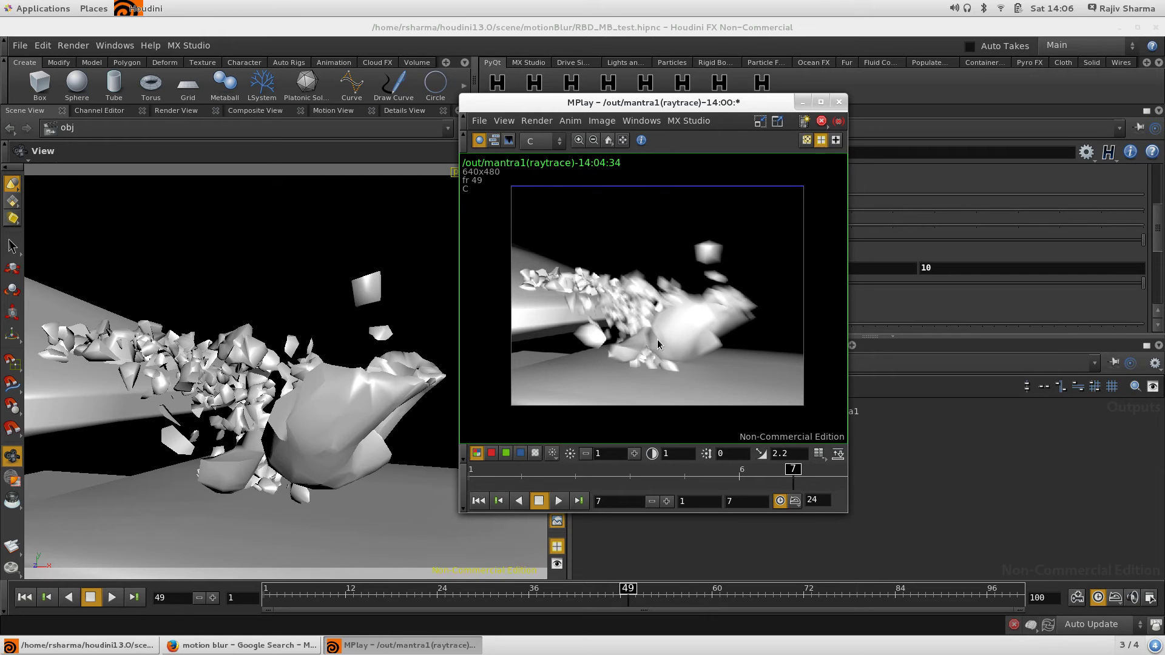
- Close MPlay and open the recent scene PARTICLE_MB_test.hipnc
{"action": "left_click", "coordinate": [839, 102]}
{"action": "left_click", "coordinate": [675, 449]}
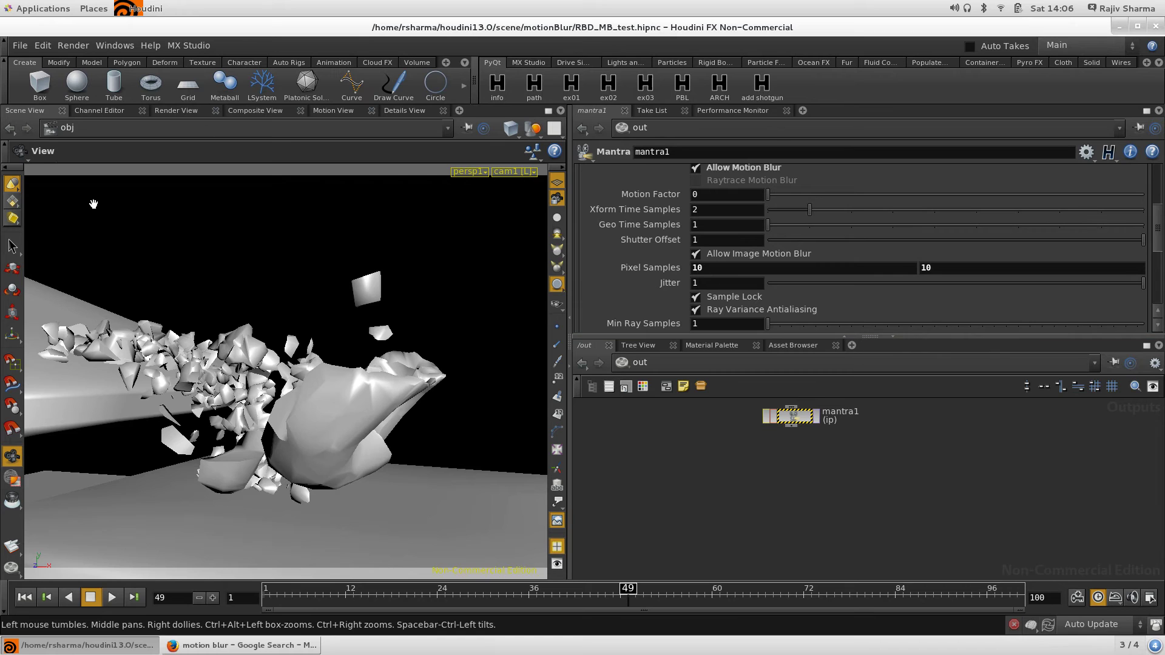
{"action": "left_click", "coordinate": [25, 48]}
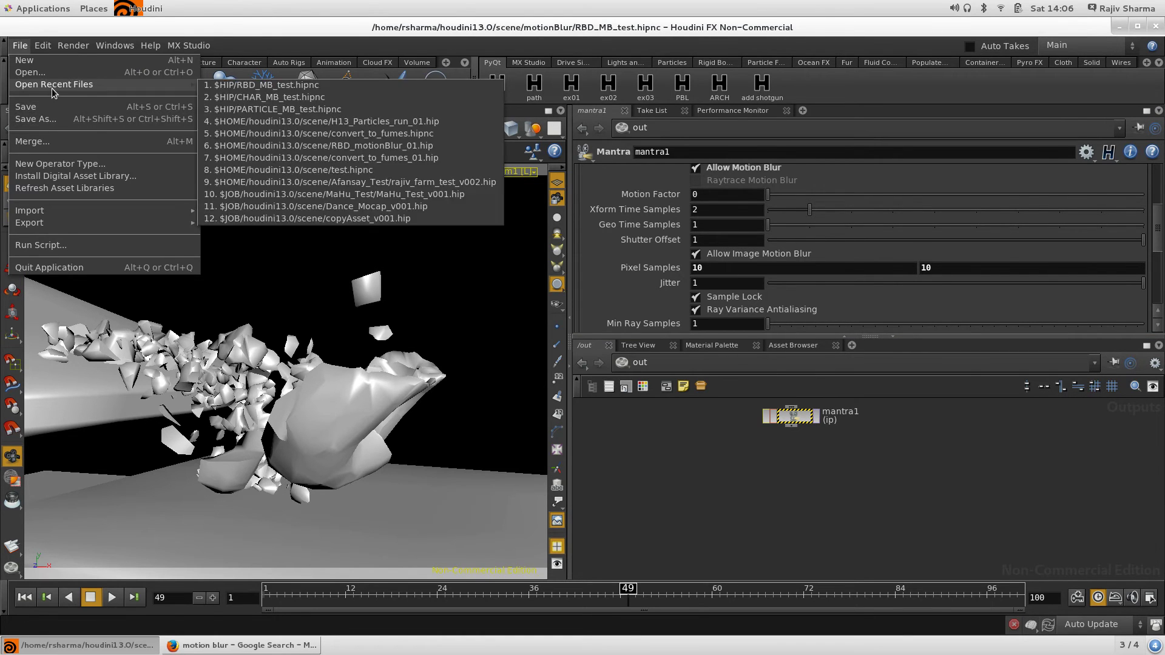
{"action": "mouse_move", "coordinate": [141, 88]}
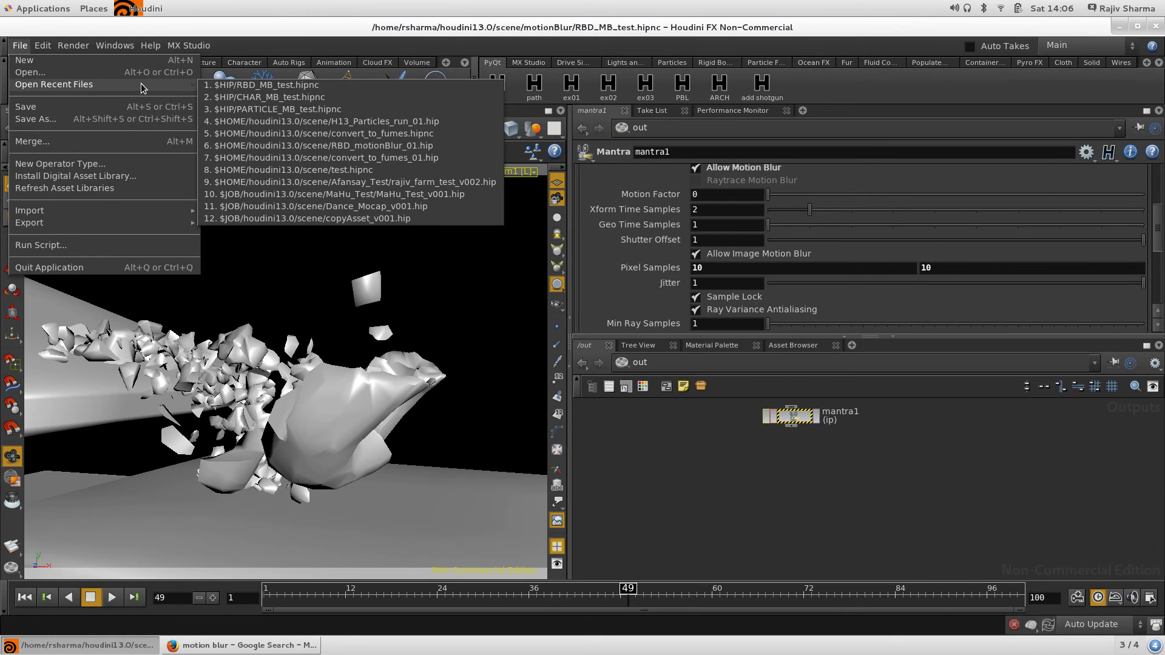
{"action": "left_click", "coordinate": [273, 110]}
{"action": "left_click", "coordinate": [672, 289]}
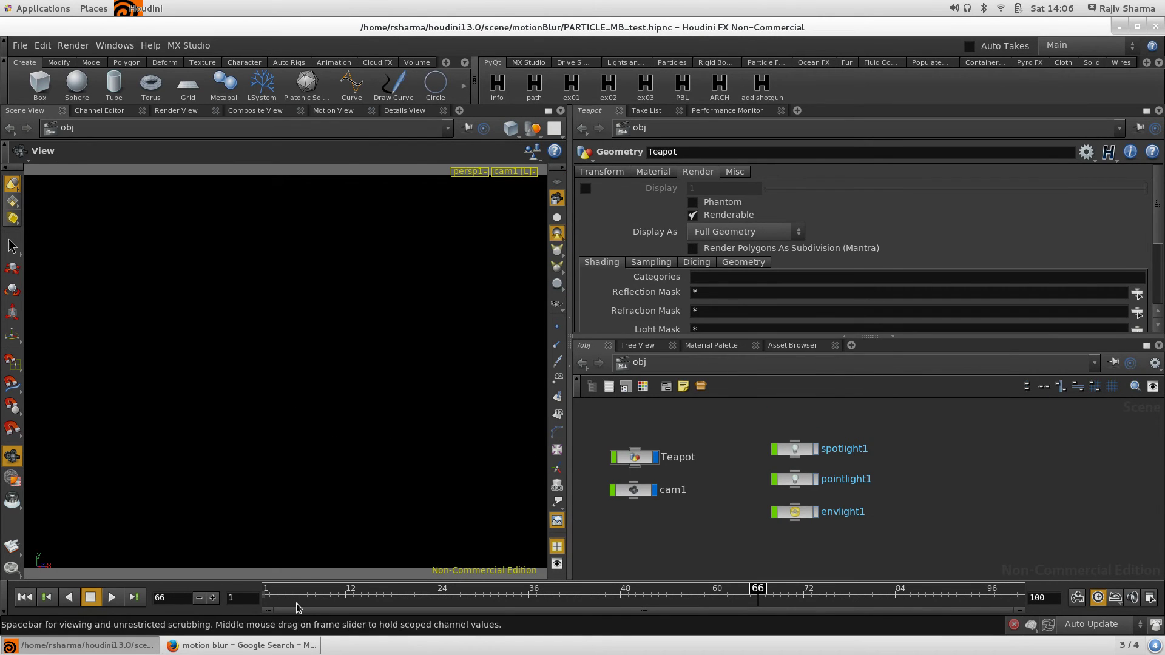
- Play the scene's animation briefly, stop it, and enter the Teapot object's network
{"action": "left_click", "coordinate": [113, 598]}
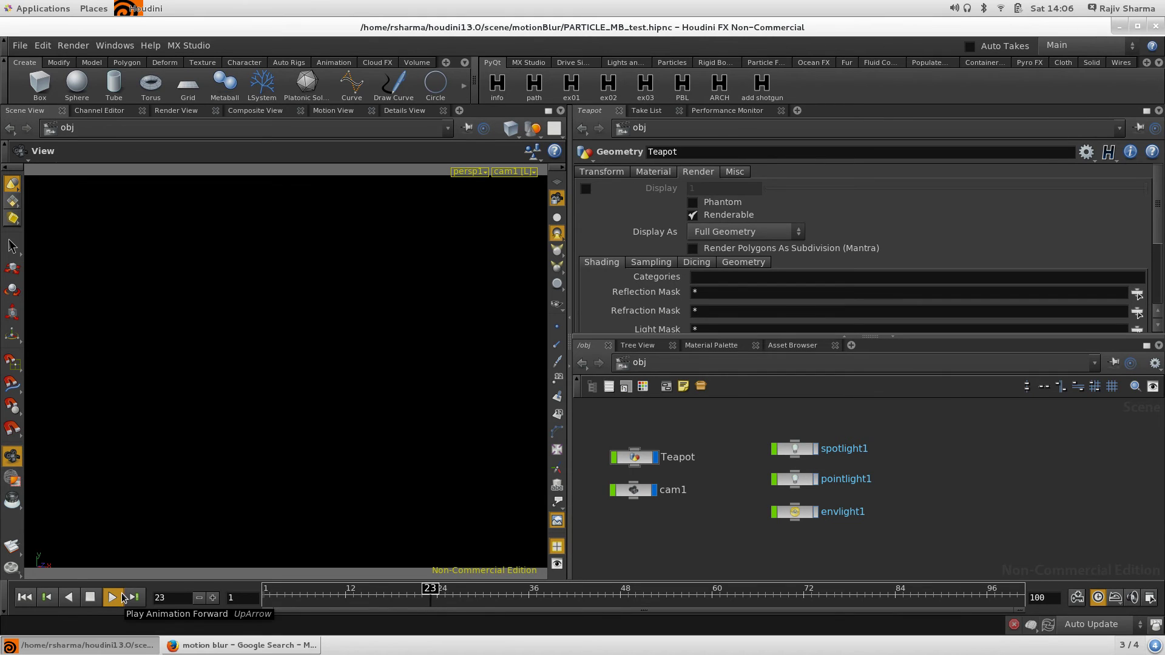
{"action": "left_click", "coordinate": [91, 598]}
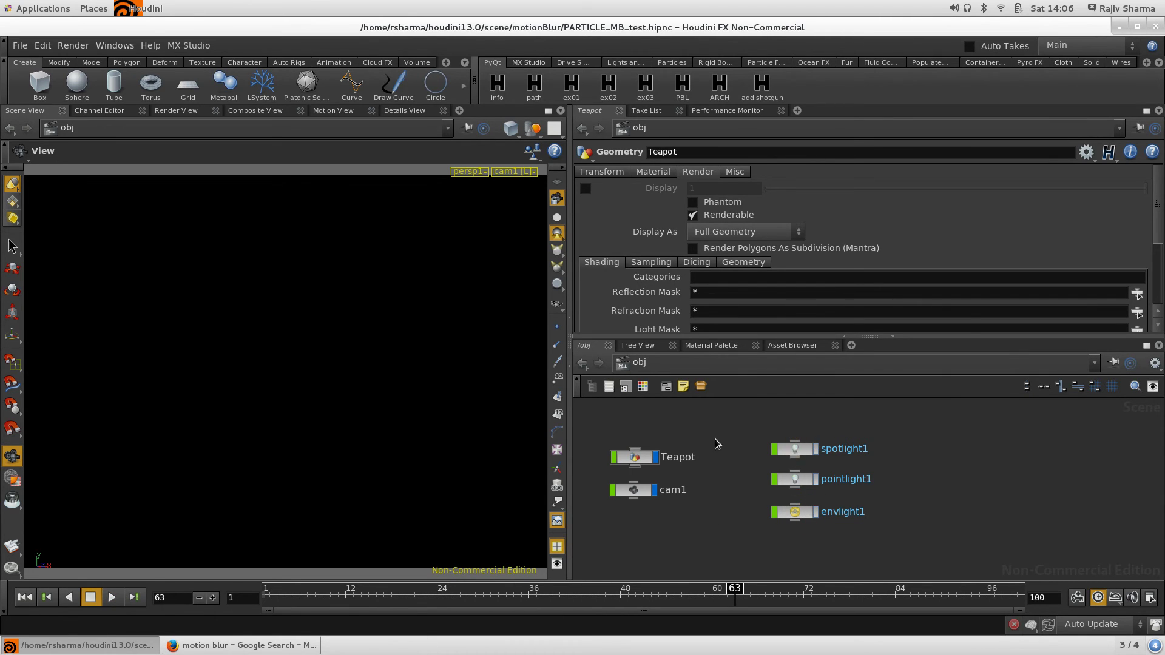
{"action": "left_click", "coordinate": [642, 463]}
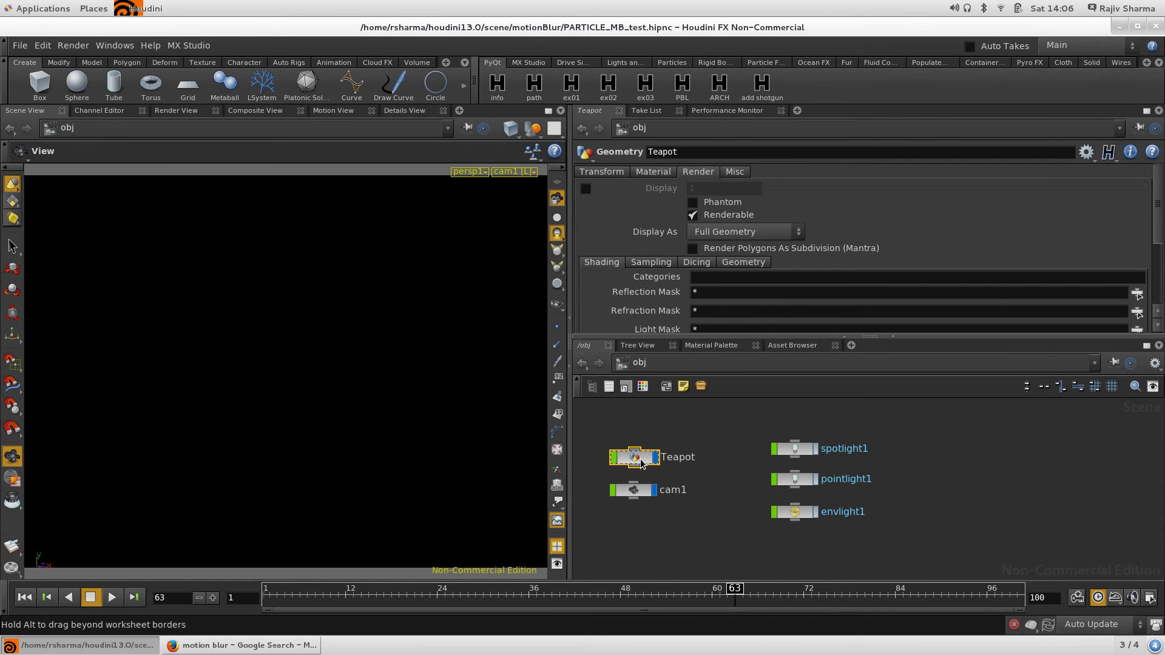
{"action": "double_click", "coordinate": [642, 463]}
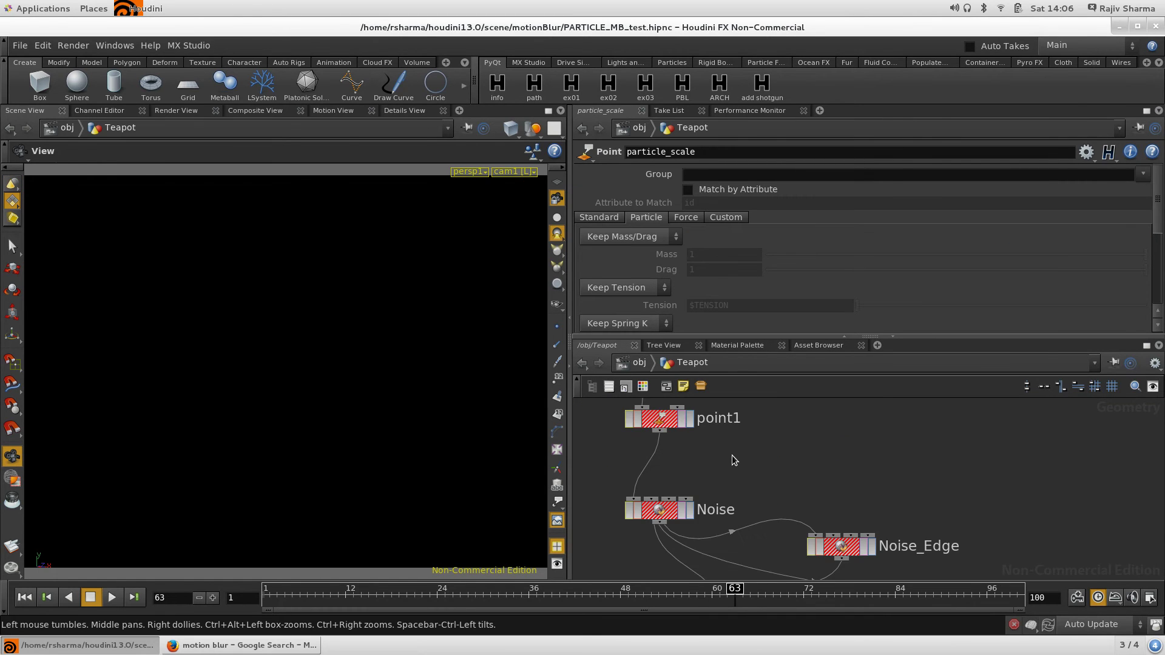
- Display the output of the convertvdb1 node and play the animation to examine the teapot geometry
{"action": "middle_click_drag", "start_coordinate": [796, 449], "coordinate": [809, 541]}
{"action": "scroll", "coordinate": [853, 469], "scroll_direction": "down", "scroll_amount": 3}
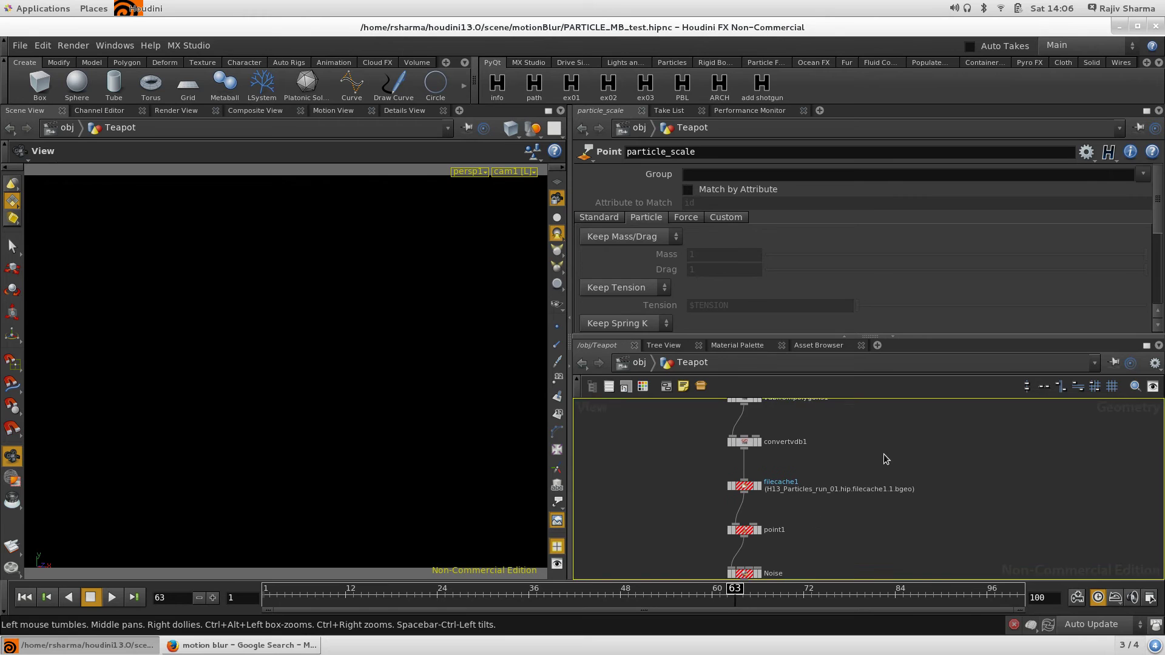
{"action": "scroll", "coordinate": [861, 456], "scroll_direction": "up", "scroll_amount": 3}
{"action": "middle_click_drag", "start_coordinate": [861, 457], "coordinate": [874, 476]}
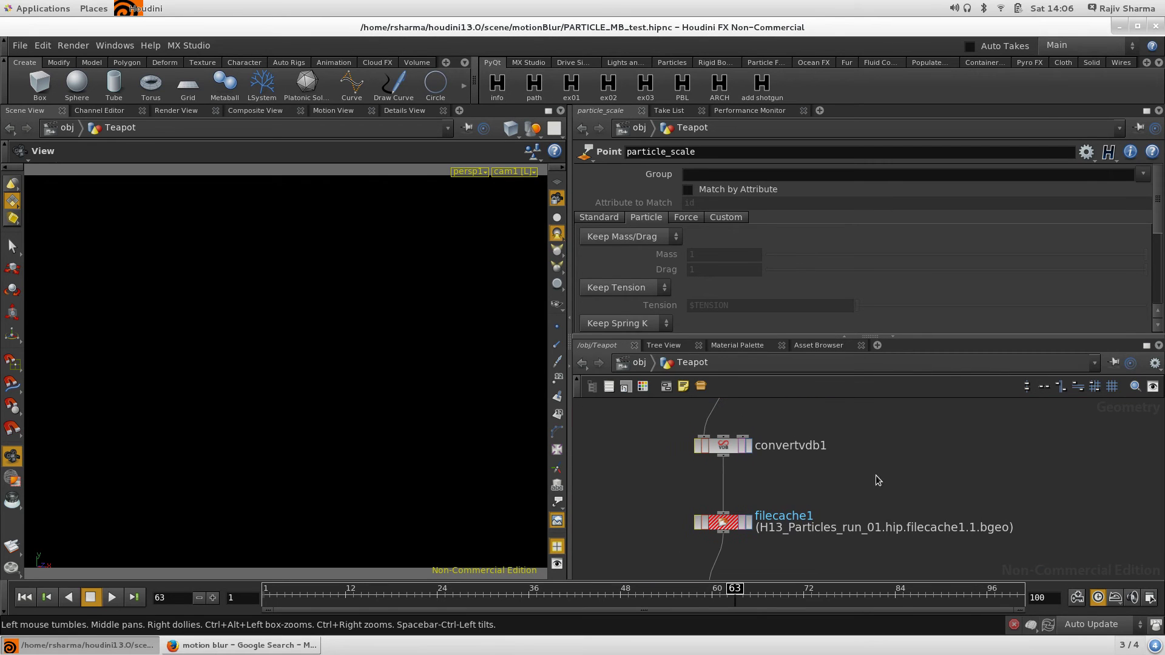
{"action": "left_click", "coordinate": [747, 445]}
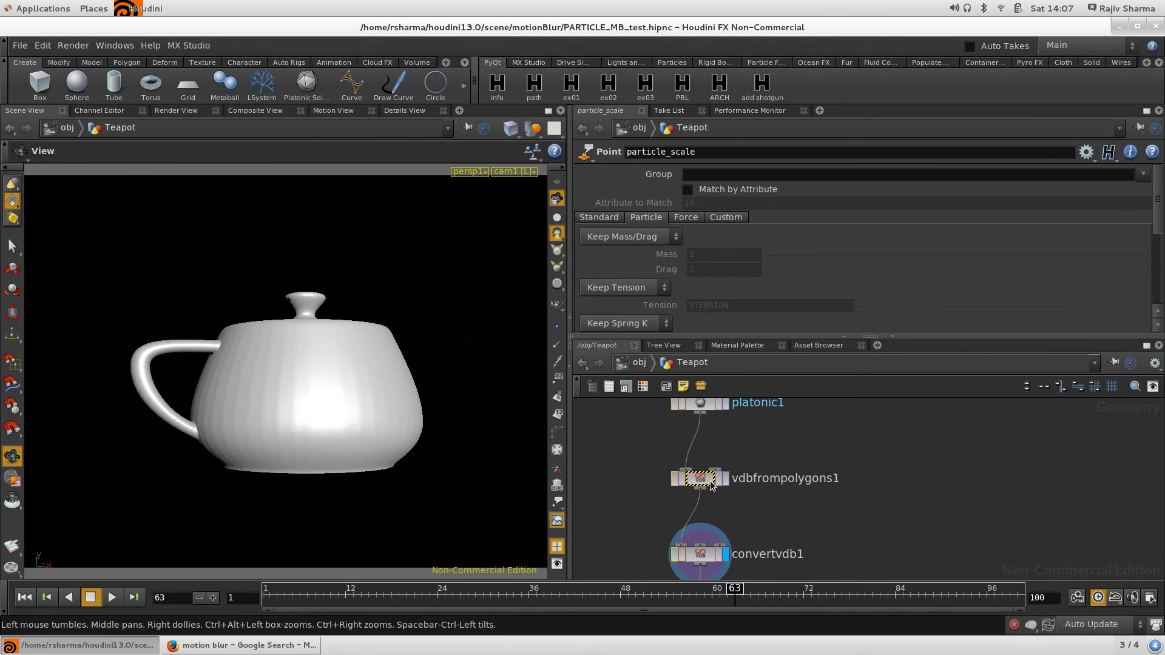
{"action": "scroll", "coordinate": [871, 439], "scroll_direction": "down", "scroll_amount": 3}
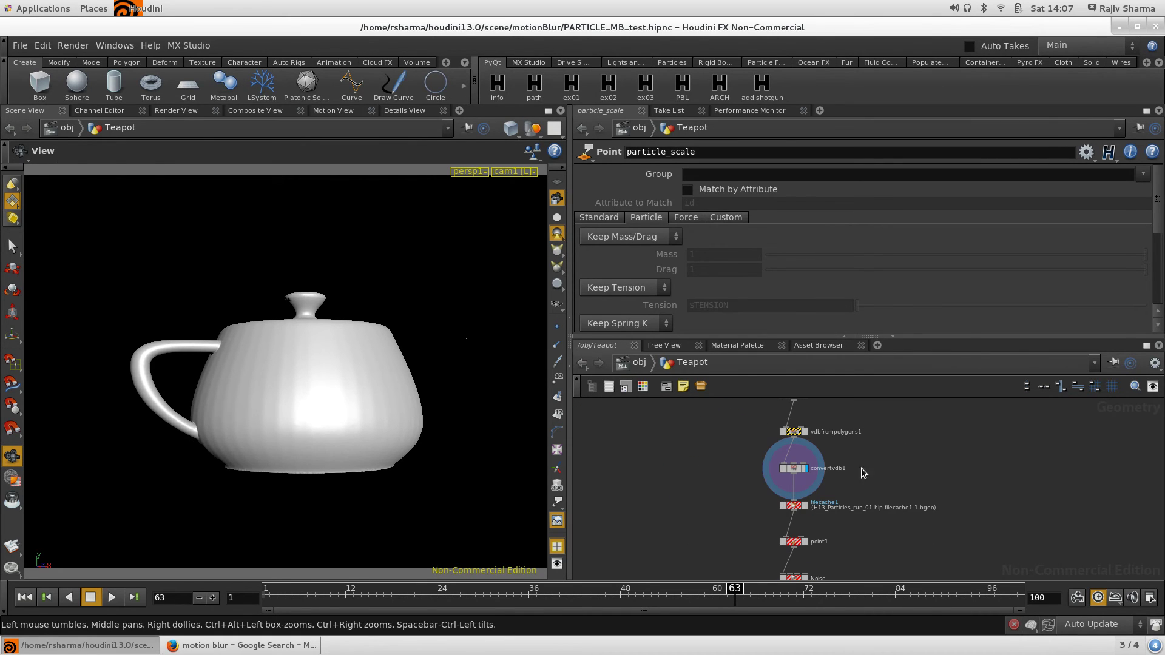
{"action": "left_click", "coordinate": [113, 597]}
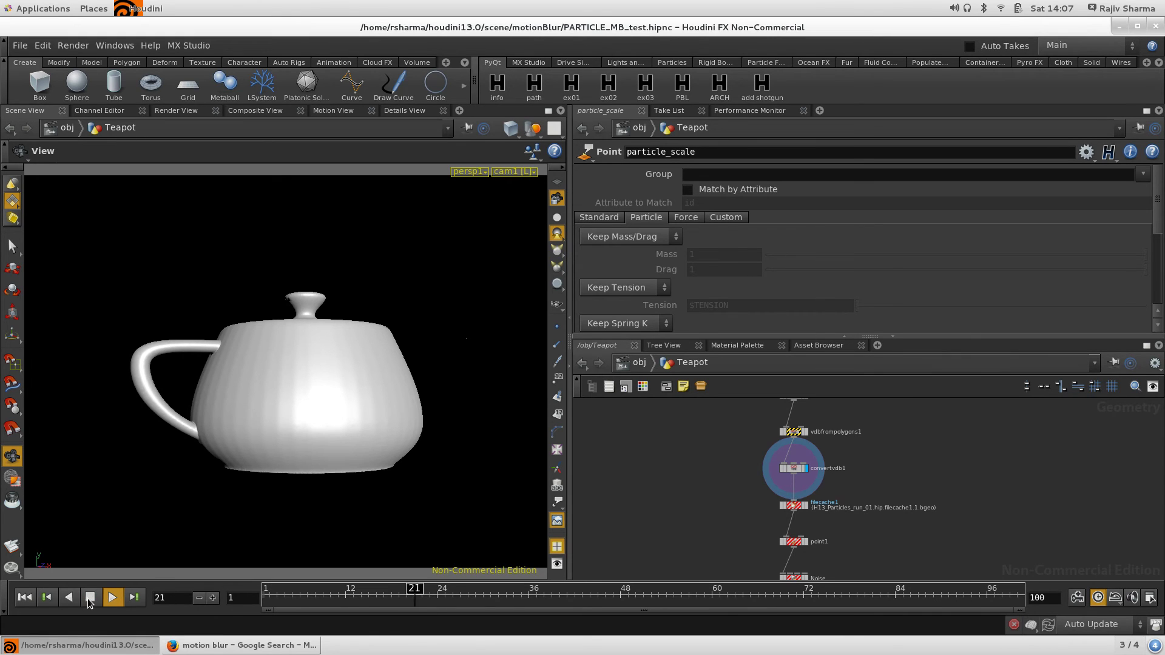
{"action": "left_click", "coordinate": [90, 598]}
- Display the filecache1 node and select it to show its parameters
{"action": "scroll", "coordinate": [872, 543], "scroll_direction": "up", "scroll_amount": 2}
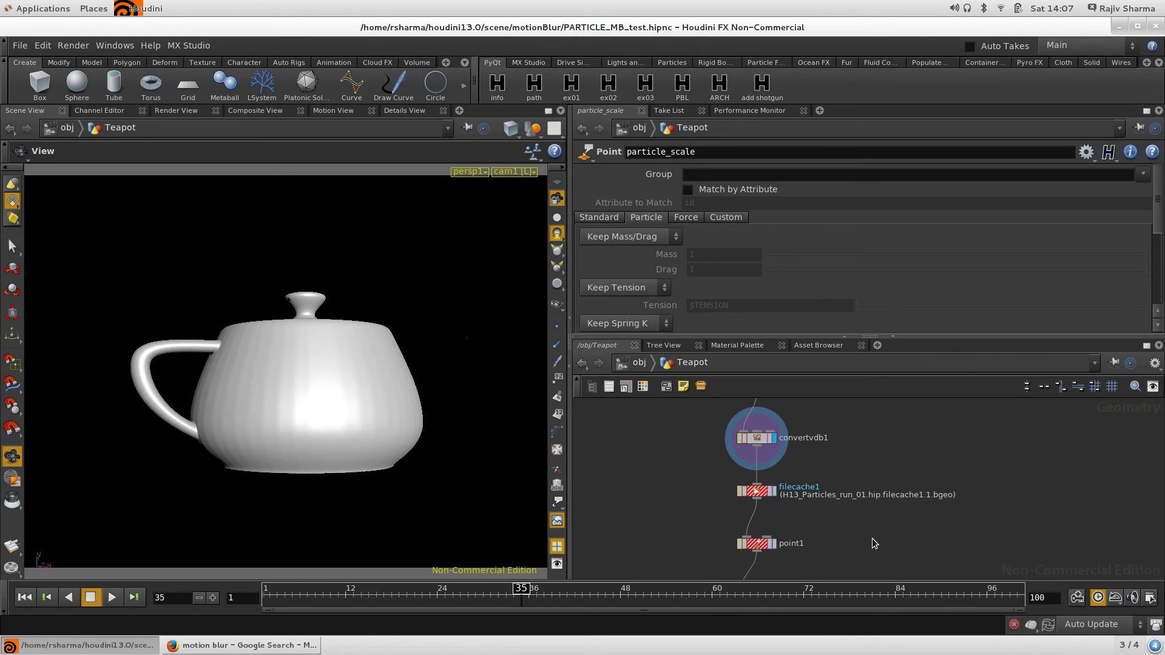
{"action": "left_click", "coordinate": [775, 491]}
{"action": "left_click", "coordinate": [752, 496]}
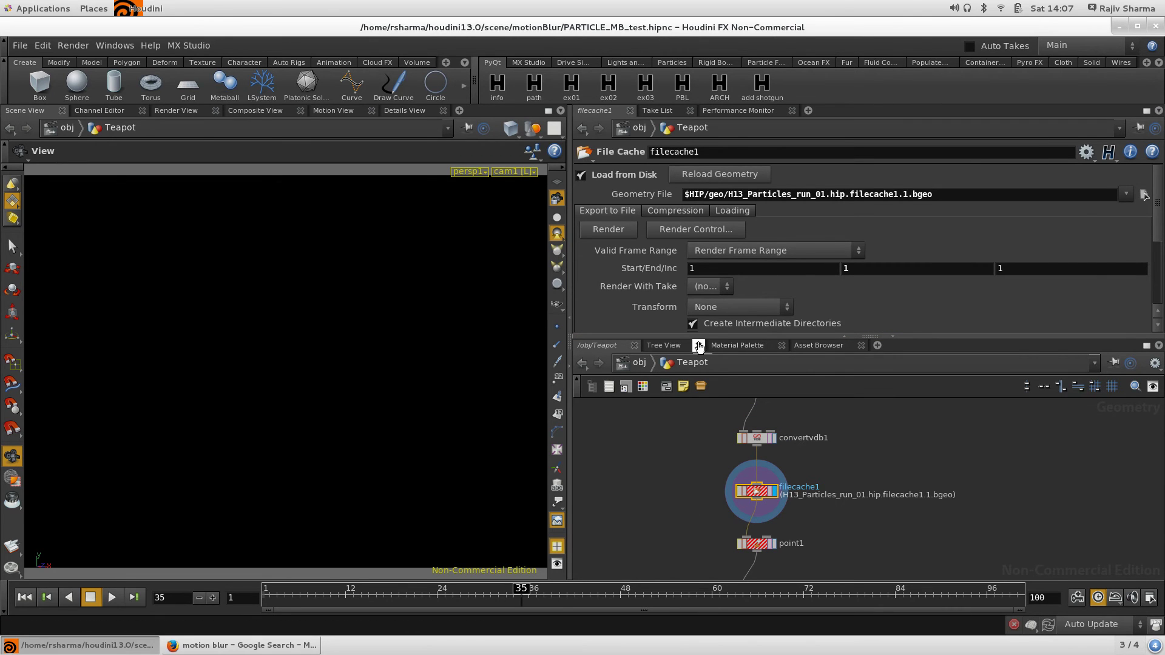
{"action": "left_click", "coordinate": [654, 491]}
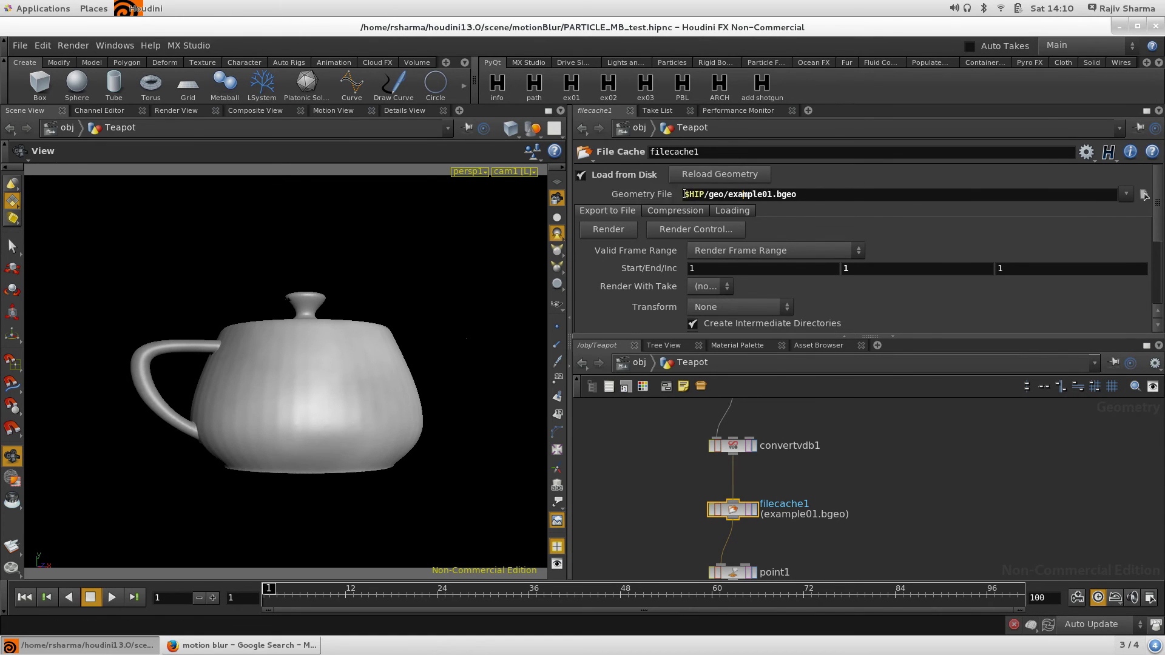
- Check the resolved full path of filecache1's Geometry File and switch back to $HIP/geo/example01.bgeo
{"action": "left_click", "coordinate": [621, 195]}
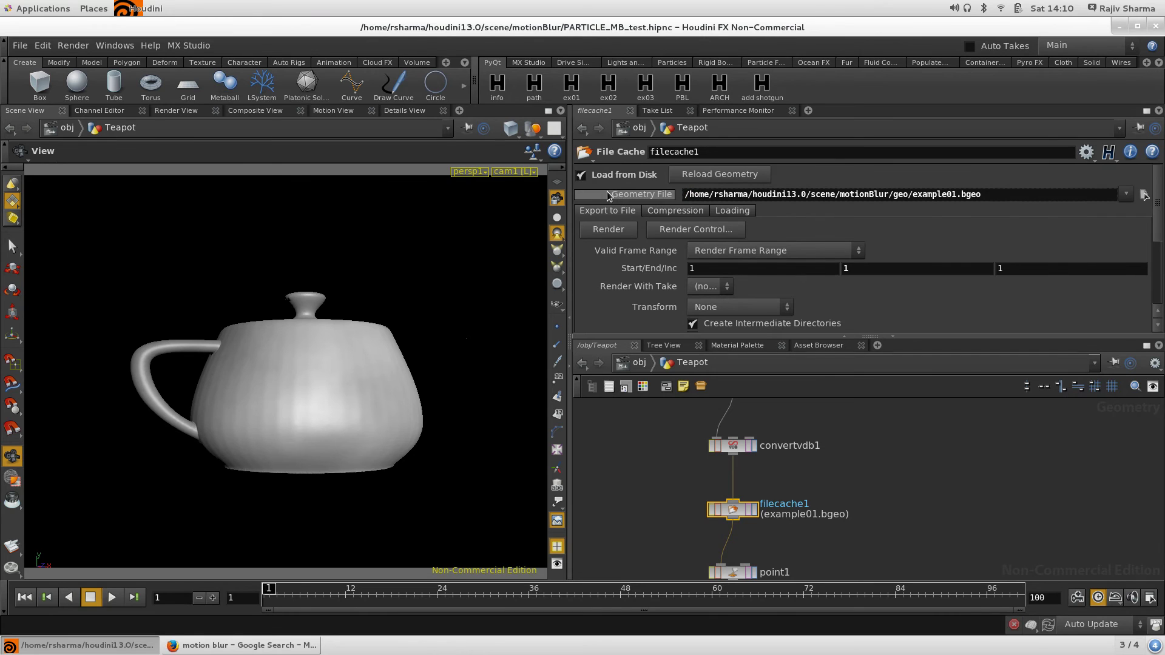
{"action": "left_click", "coordinate": [597, 196]}
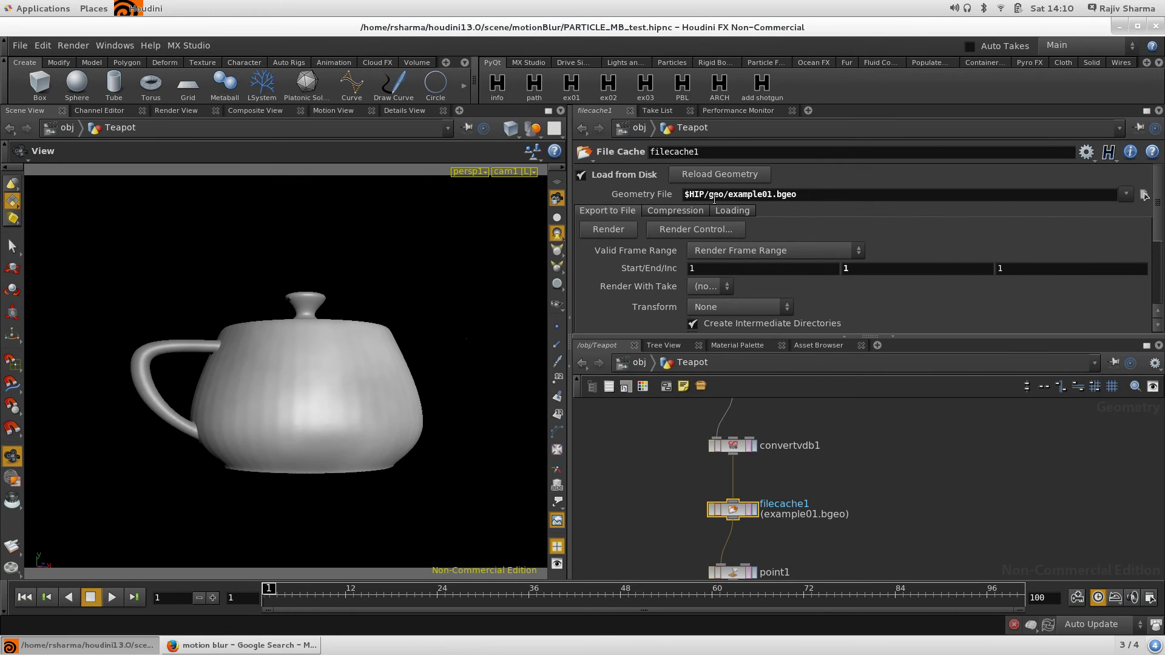
{"action": "left_click", "coordinate": [642, 195]}
{"action": "left_click", "coordinate": [941, 484]}
- Review the Teapot node chain down to filecache2 and move the timeline to frame 63 to show the particles
{"action": "scroll", "coordinate": [849, 497], "scroll_direction": "up", "scroll_amount": 2}
{"action": "scroll", "coordinate": [904, 486], "scroll_direction": "down", "scroll_amount": 5}
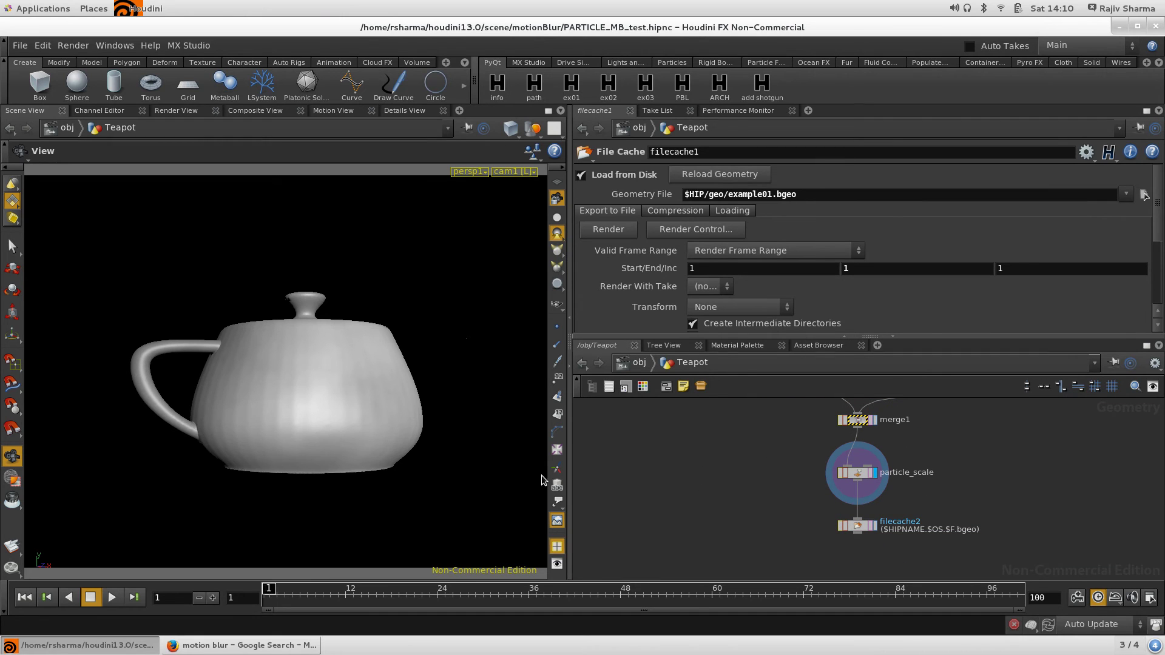
{"action": "scroll", "coordinate": [692, 421], "scroll_direction": "up", "scroll_amount": 3}
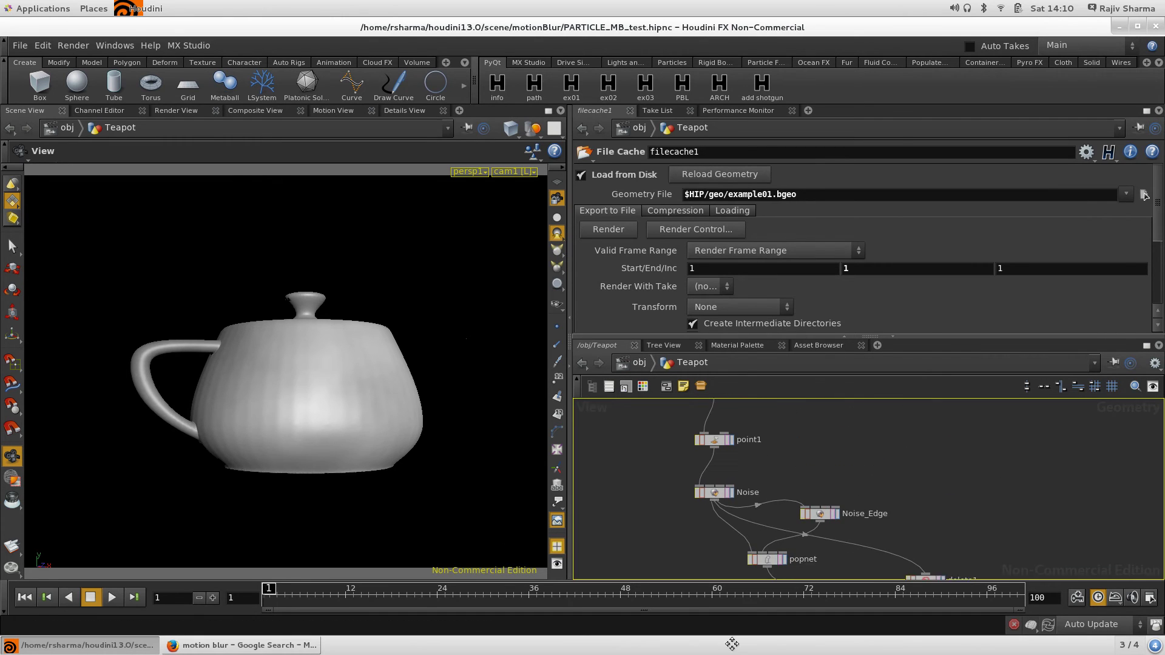
{"action": "scroll", "coordinate": [692, 421], "scroll_direction": "down", "scroll_amount": 5}
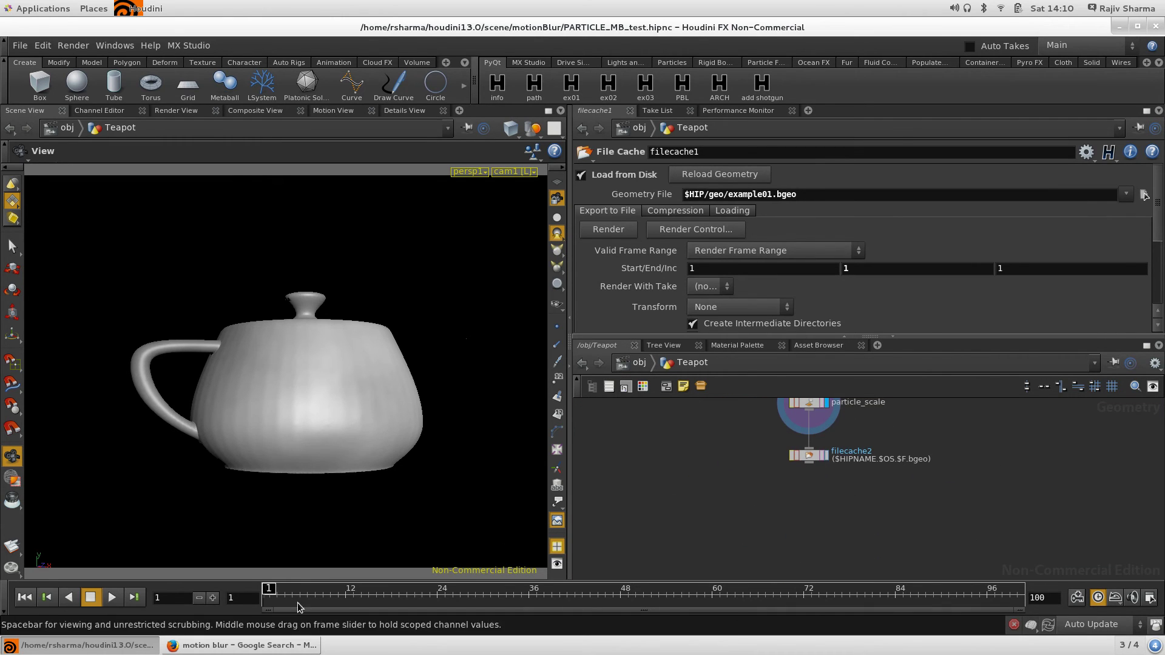
{"action": "mouse_move", "coordinate": [270, 596]}
{"action": "left_mouse_down"}
{"action": "mouse_move", "coordinate": [728, 604]}
{"action": "mouse_move", "coordinate": [740, 607]}
{"action": "mouse_move", "coordinate": [413, 614]}
{"action": "mouse_move", "coordinate": [1018, 633]}
{"action": "mouse_move", "coordinate": [534, 627]}
{"action": "mouse_move", "coordinate": [735, 625]}
{"action": "left_mouse_up"}
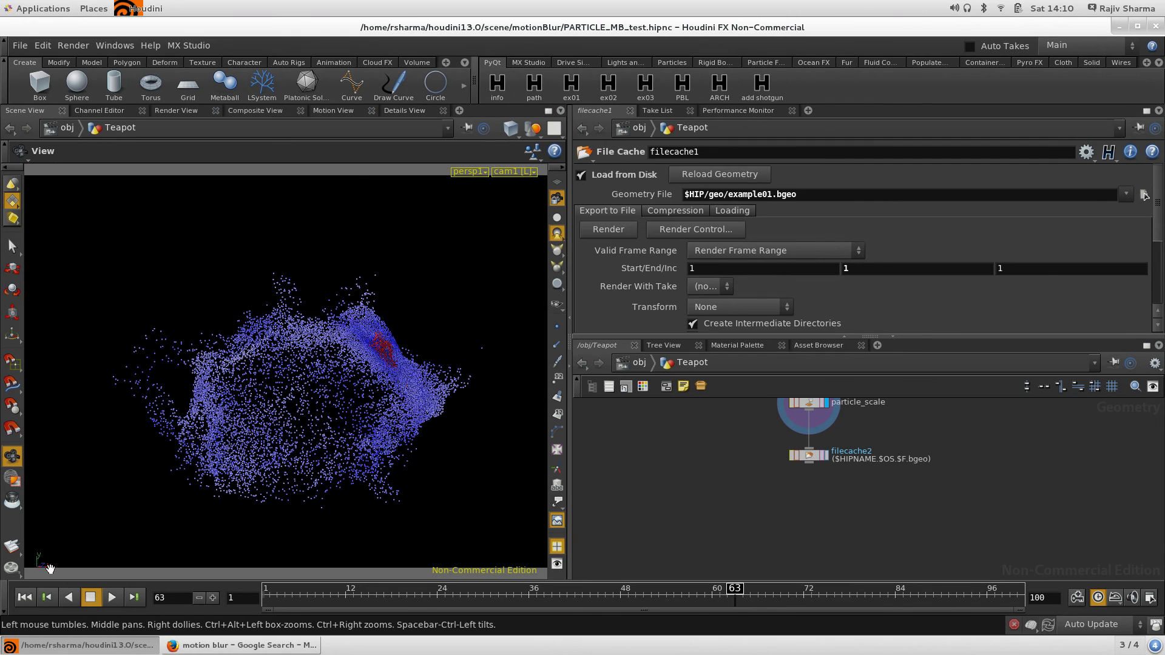
- Go to the out network and delete the mantra_ipr node
{"action": "left_click", "coordinate": [639, 364]}
{"action": "left_click", "coordinate": [710, 367]}
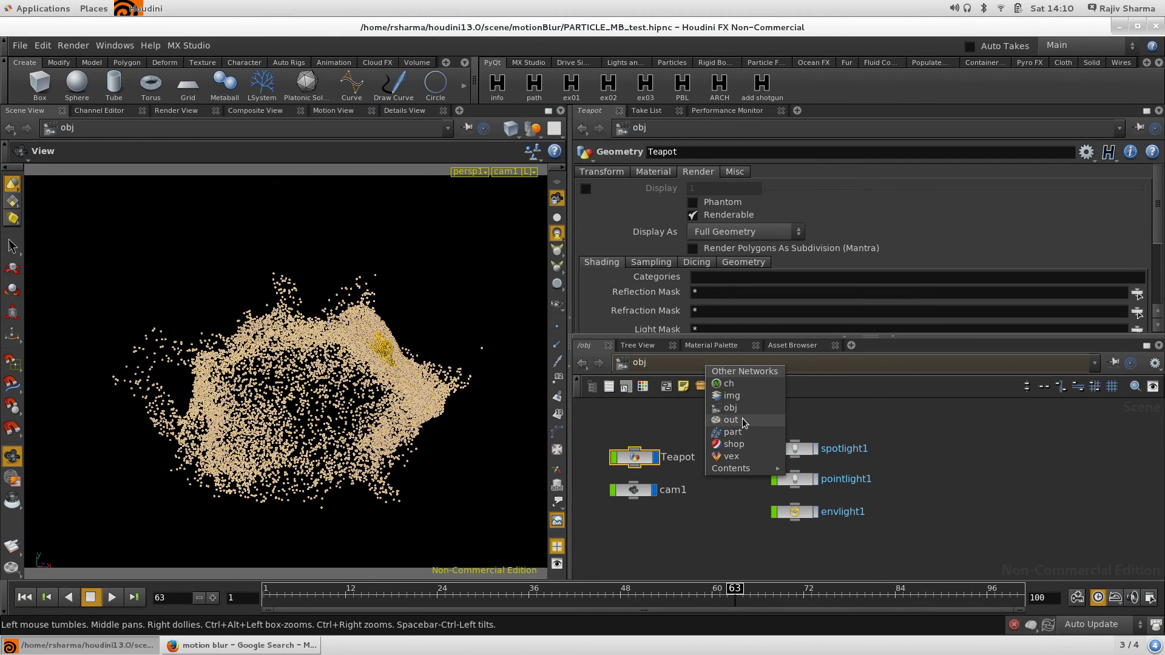
{"action": "left_click", "coordinate": [738, 426]}
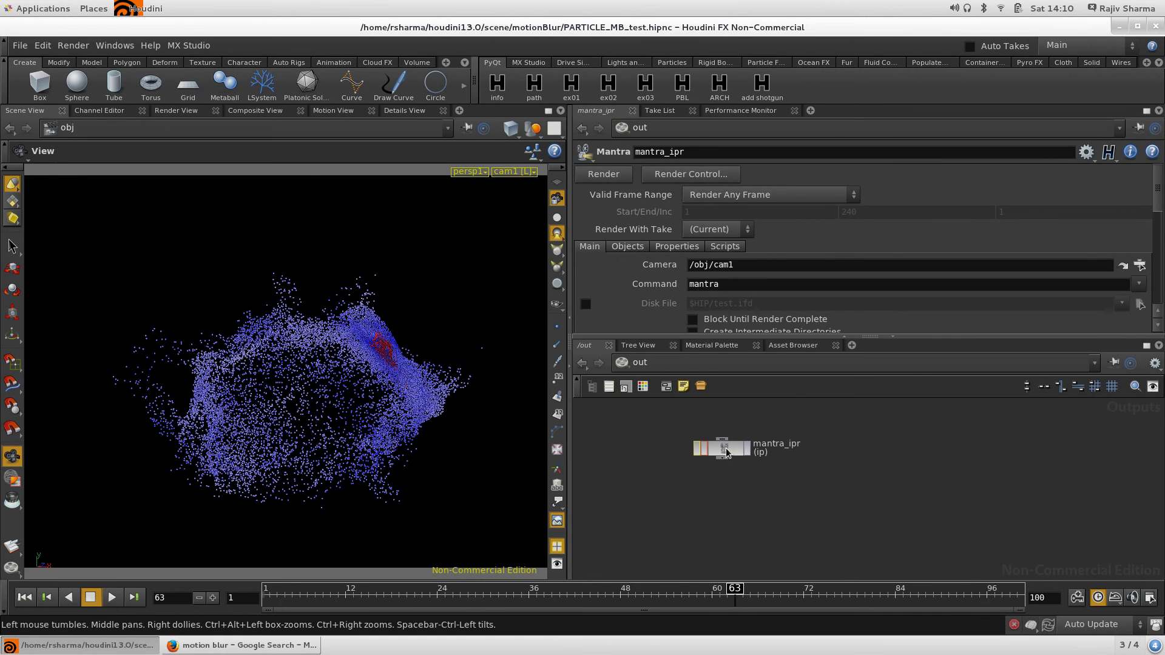
{"action": "left_click", "coordinate": [732, 454]}
{"action": "key", "text": "Delete"}
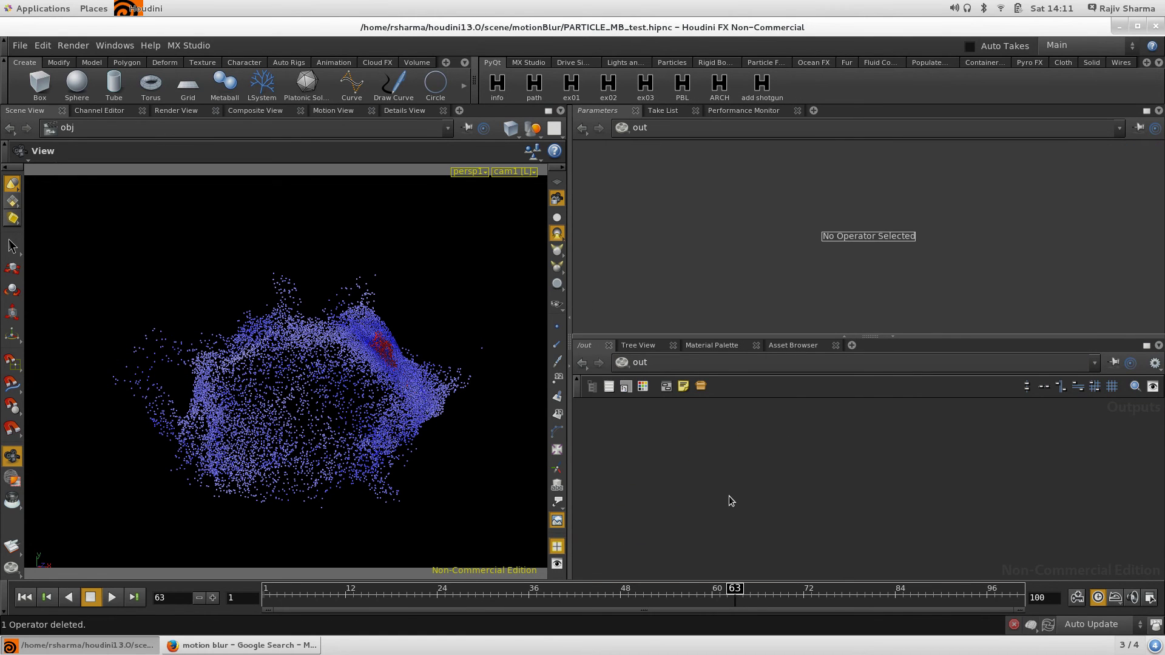
- Add a Mantra render node to the out network
{"action": "key", "text": "Tab"}
{"action": "type", "text": "mantra"}
{"action": "key", "text": "Return"}
{"action": "left_click", "coordinate": [729, 501]}
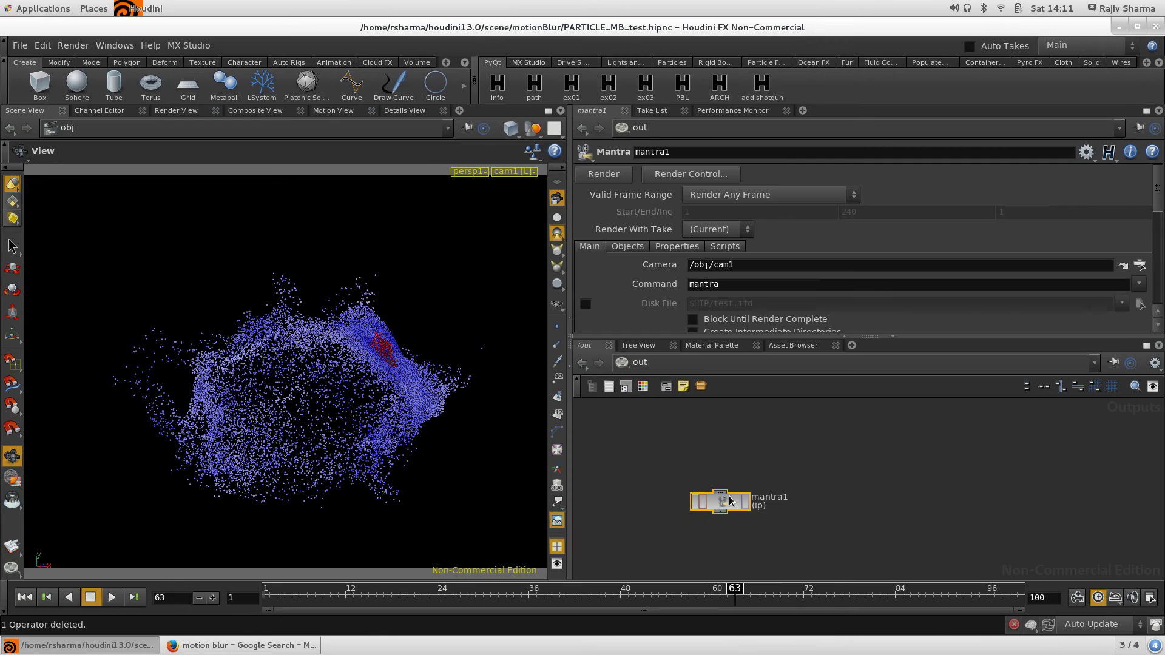
- Enable Allow Motion Blur in mantra1's sampling properties and render frame 63 to MPlay
{"action": "scroll", "coordinate": [820, 203], "scroll_direction": "down", "scroll_amount": 1}
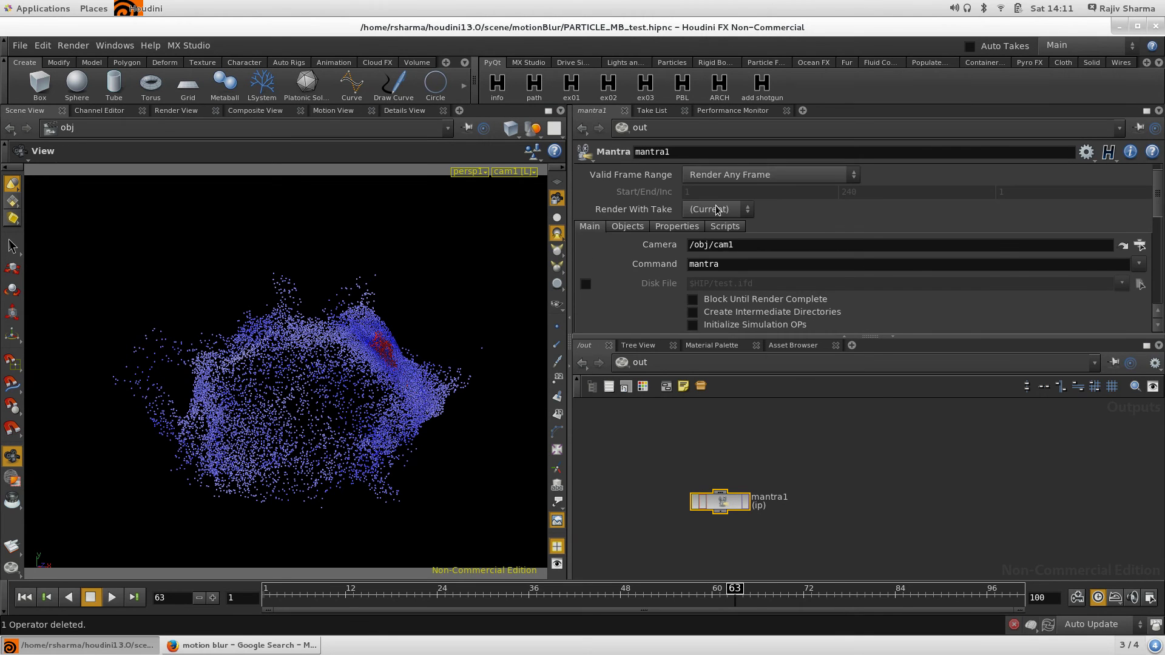
{"action": "left_click", "coordinate": [678, 227]}
{"action": "left_click", "coordinate": [760, 262]}
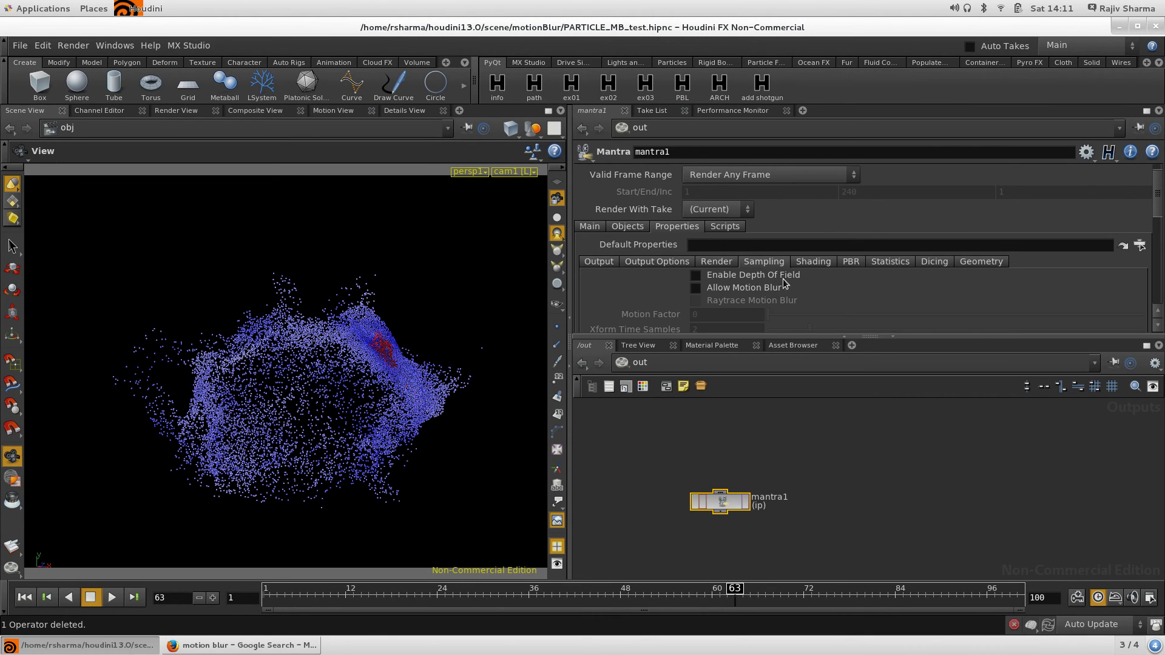
{"action": "left_click", "coordinate": [741, 290]}
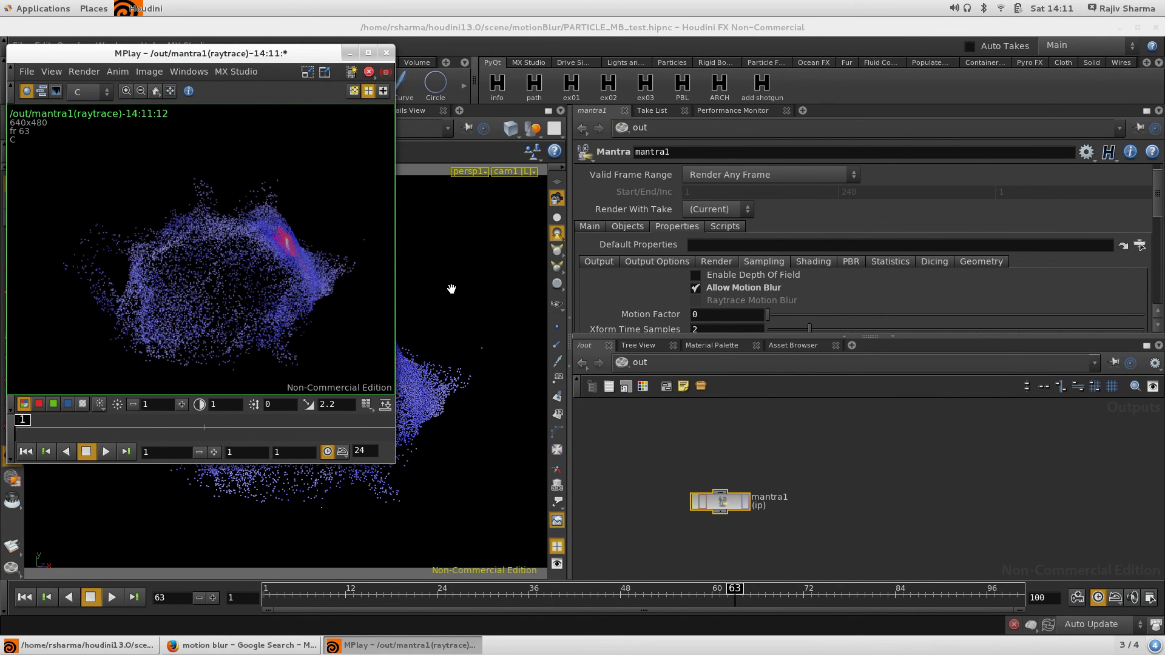
- Return to the obj network and bring the MPlay render window back to the front
{"action": "left_click", "coordinate": [691, 373]}
{"action": "left_click", "coordinate": [691, 361]}
{"action": "left_click", "coordinate": [718, 406]}
{"action": "left_click", "coordinate": [404, 645]}
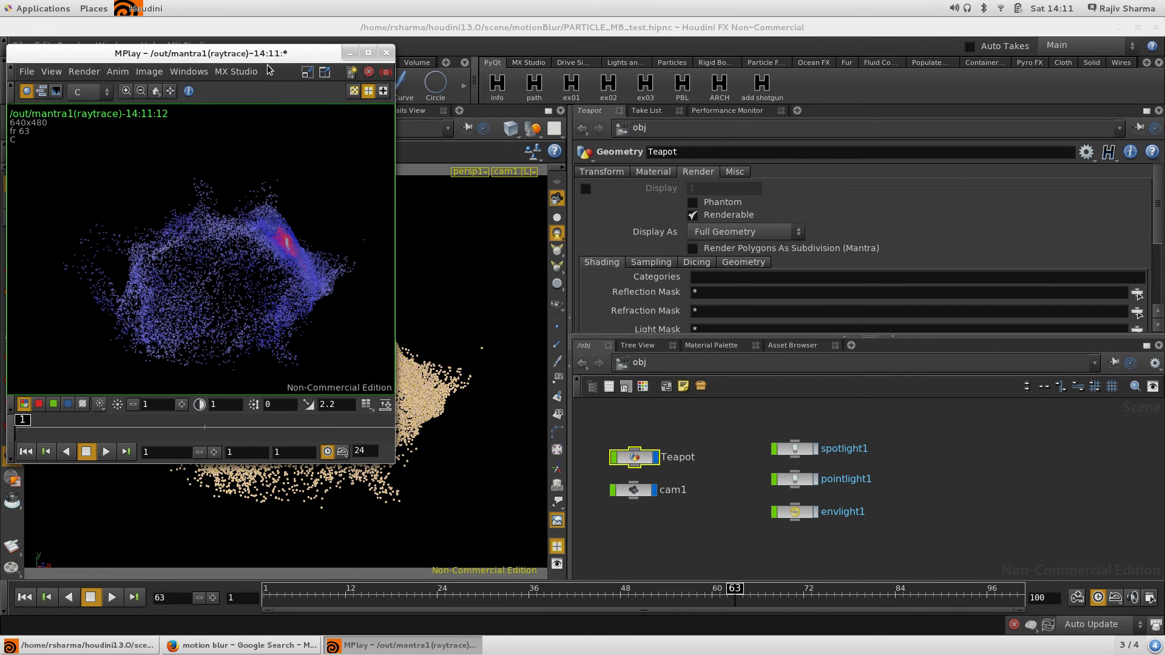
- Move the MPlay window over the viewport and set it to stay on top of other windows
{"action": "left_click_drag", "start_coordinate": [270, 53], "coordinate": [336, 115]}
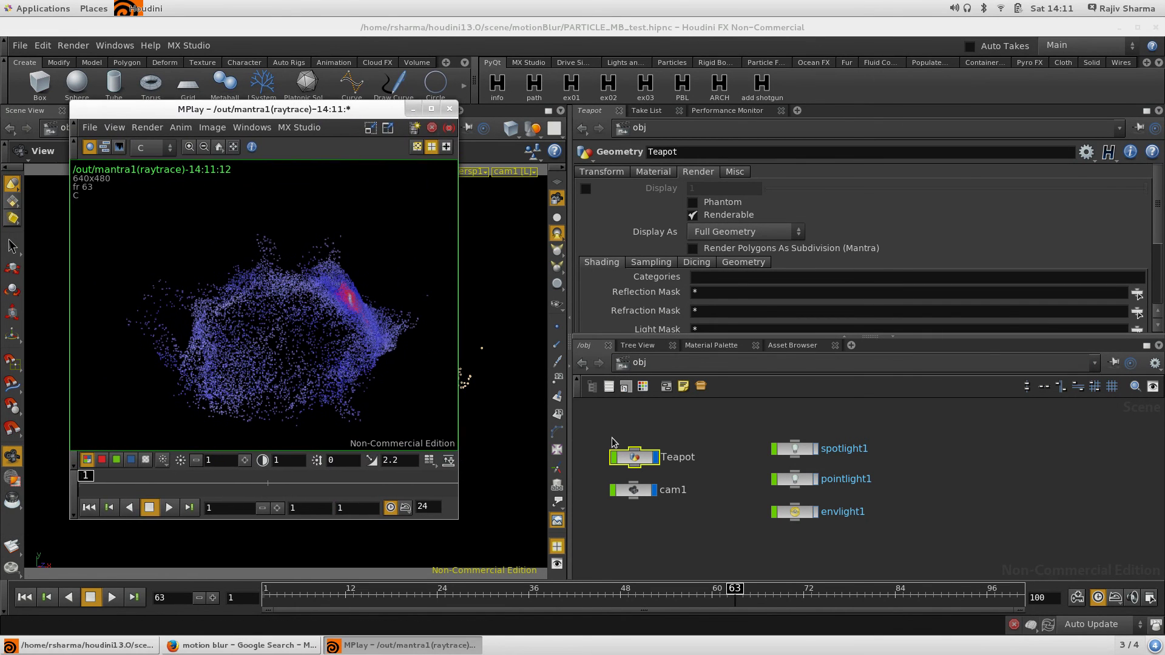
{"action": "key", "text": "alt+Tab"}
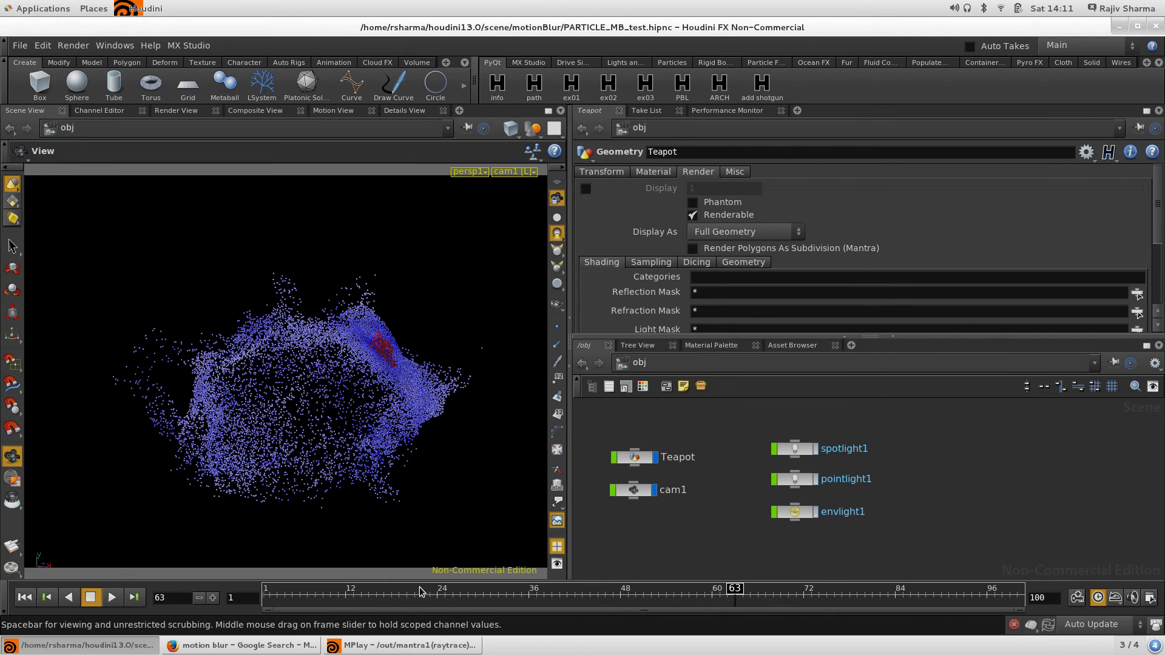
{"action": "left_click", "coordinate": [406, 646]}
{"action": "right_click", "coordinate": [307, 117]}
{"action": "left_click", "coordinate": [365, 194]}
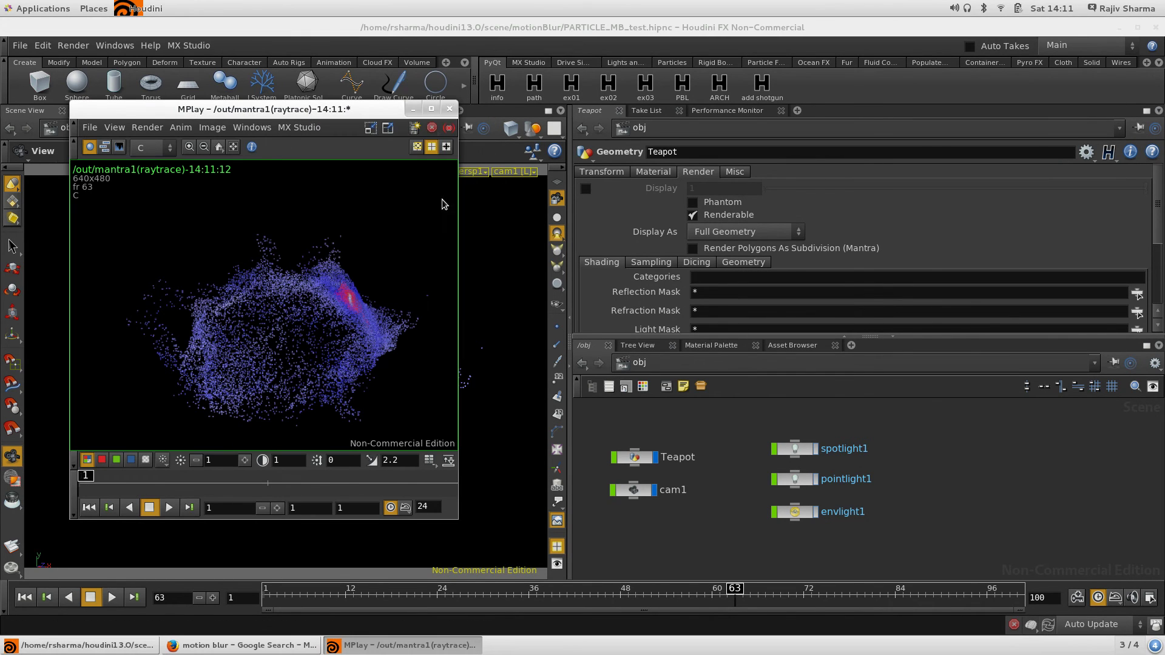
- Select the Teapot object, move the MPlay window clear of the viewport, and show Teapot's material assignment
{"action": "left_click", "coordinate": [701, 429]}
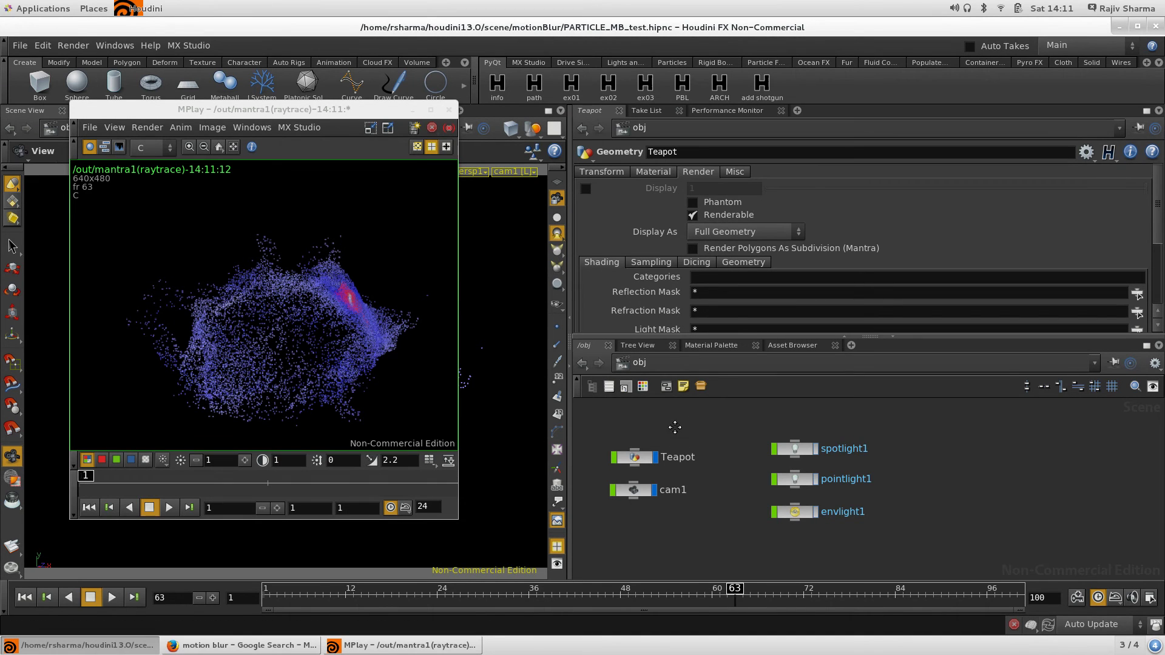
{"action": "middle_click_drag", "start_coordinate": [692, 427], "coordinate": [734, 436]}
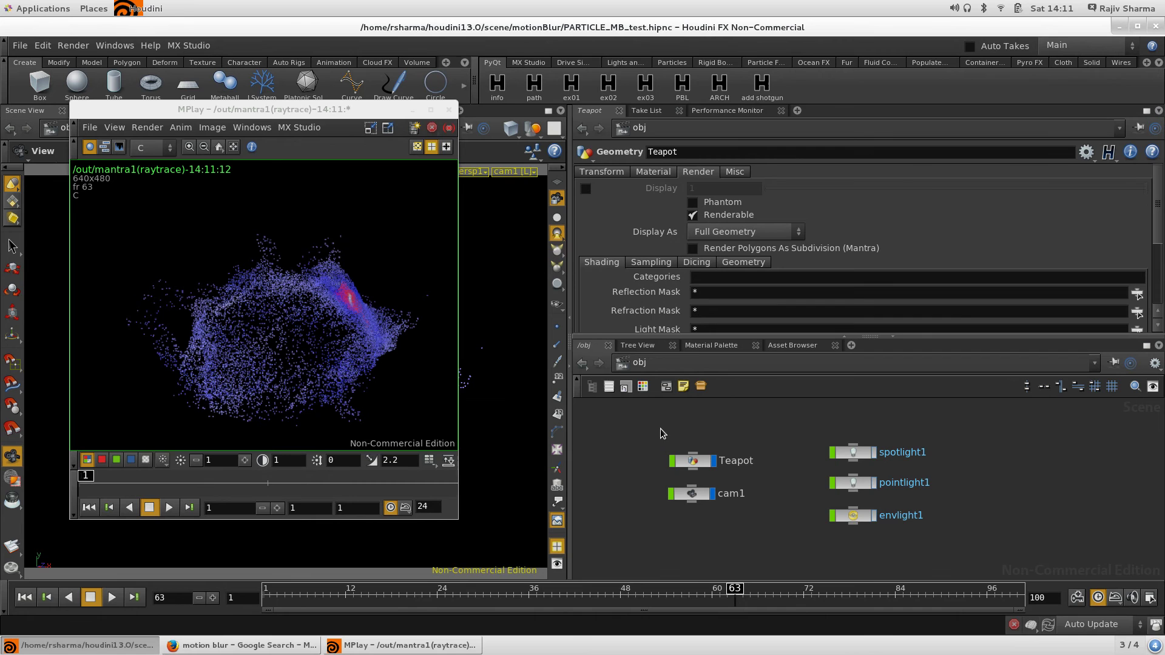
{"action": "middle_click_drag", "start_coordinate": [778, 435], "coordinate": [775, 463]}
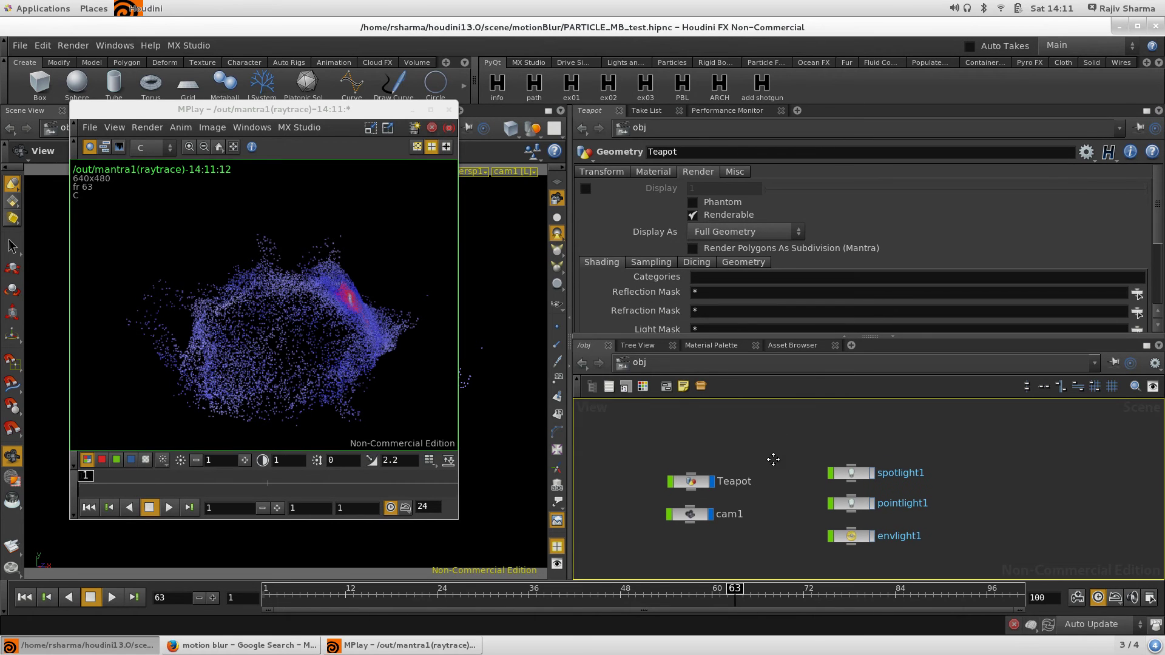
{"action": "left_click", "coordinate": [693, 488]}
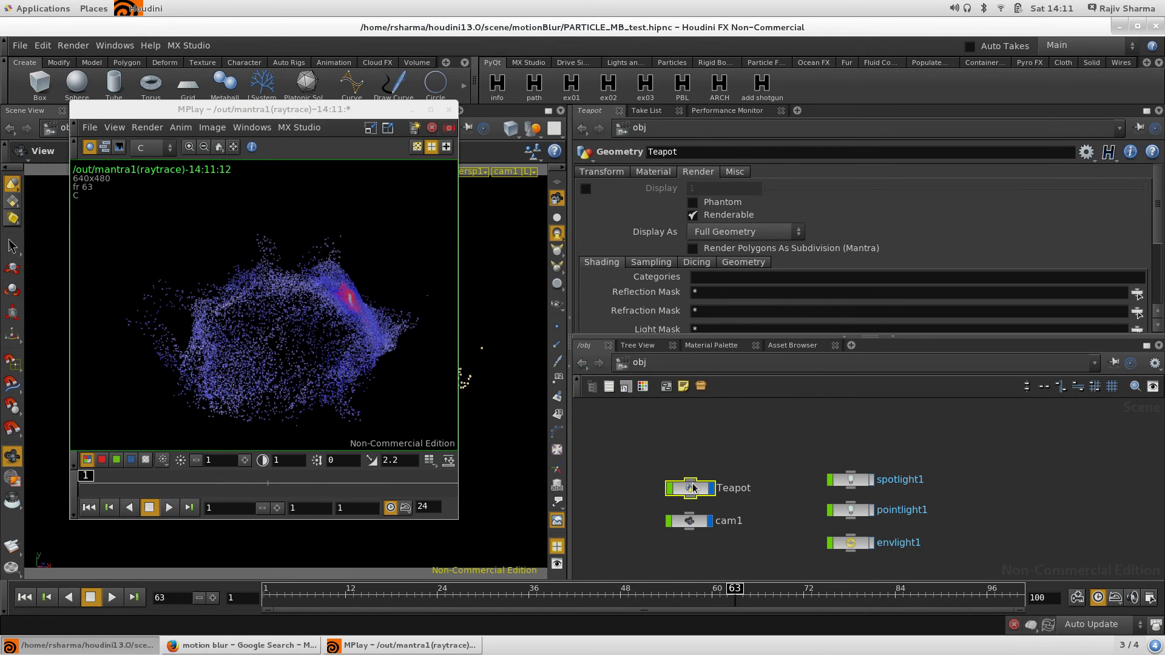
{"action": "left_click", "coordinate": [367, 127]}
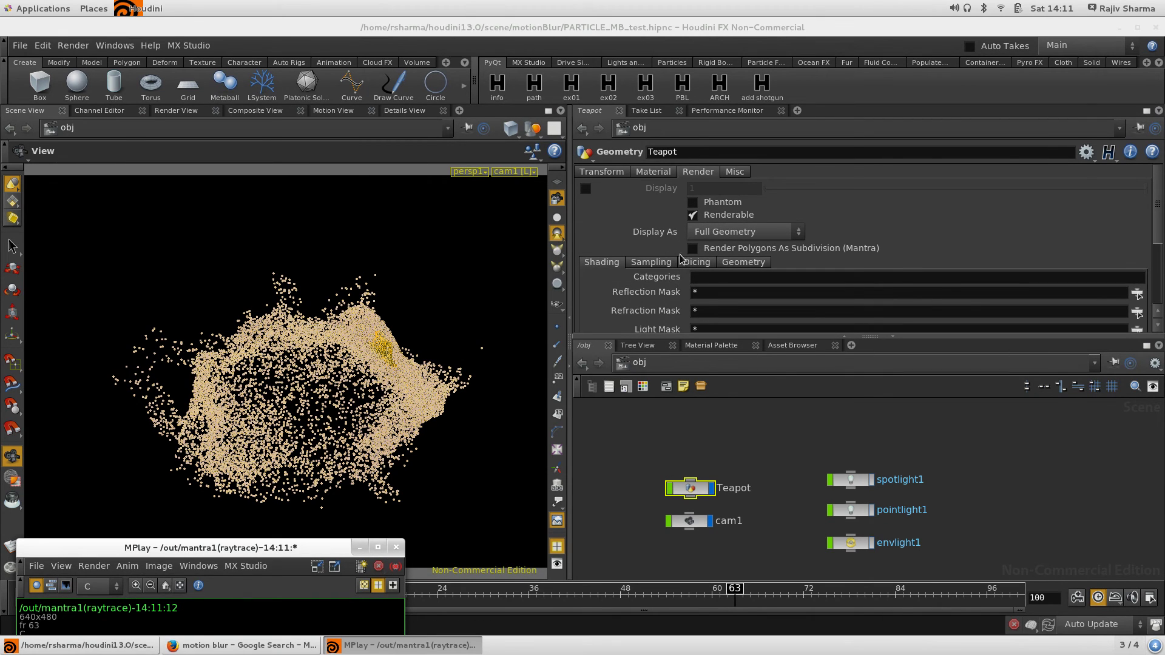
{"action": "left_click", "coordinate": [660, 176]}
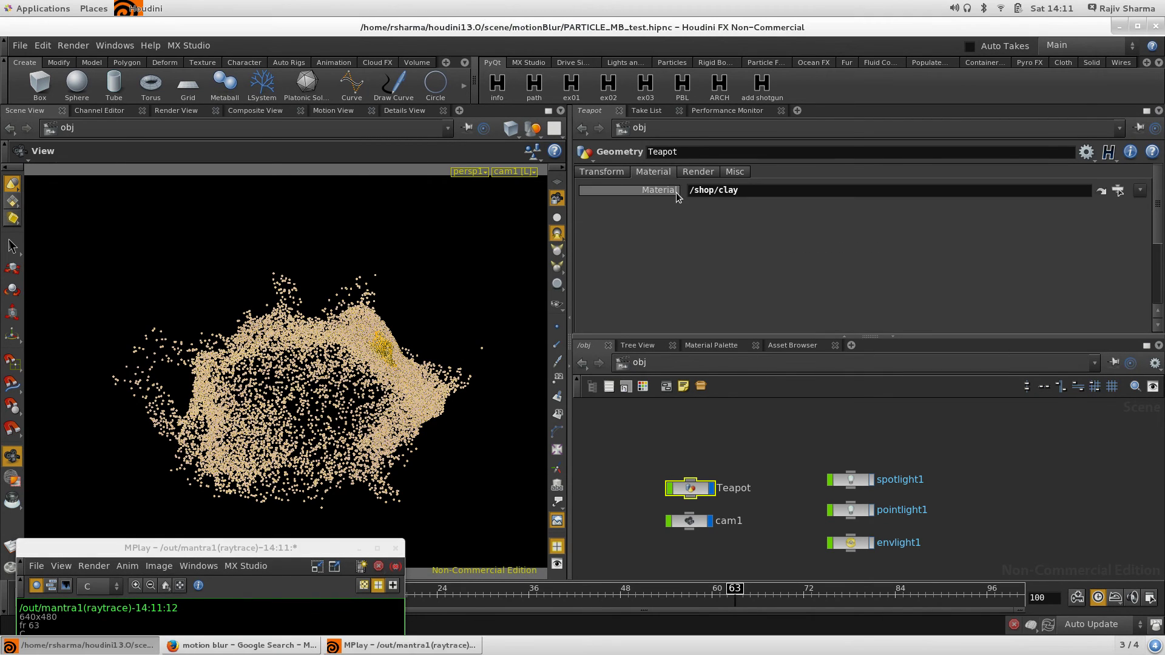
- Enable Geometry Velocity Blur in Teapot's render sampling properties and render frame 63 again with mantra1, keeping the MPlay window over the viewport
{"action": "left_click", "coordinate": [695, 175]}
{"action": "left_click", "coordinate": [651, 262]}
{"action": "left_click", "coordinate": [752, 277]}
{"action": "left_click_drag", "start_coordinate": [320, 548], "coordinate": [490, 111]}
{"action": "left_click", "coordinate": [12, 570]}
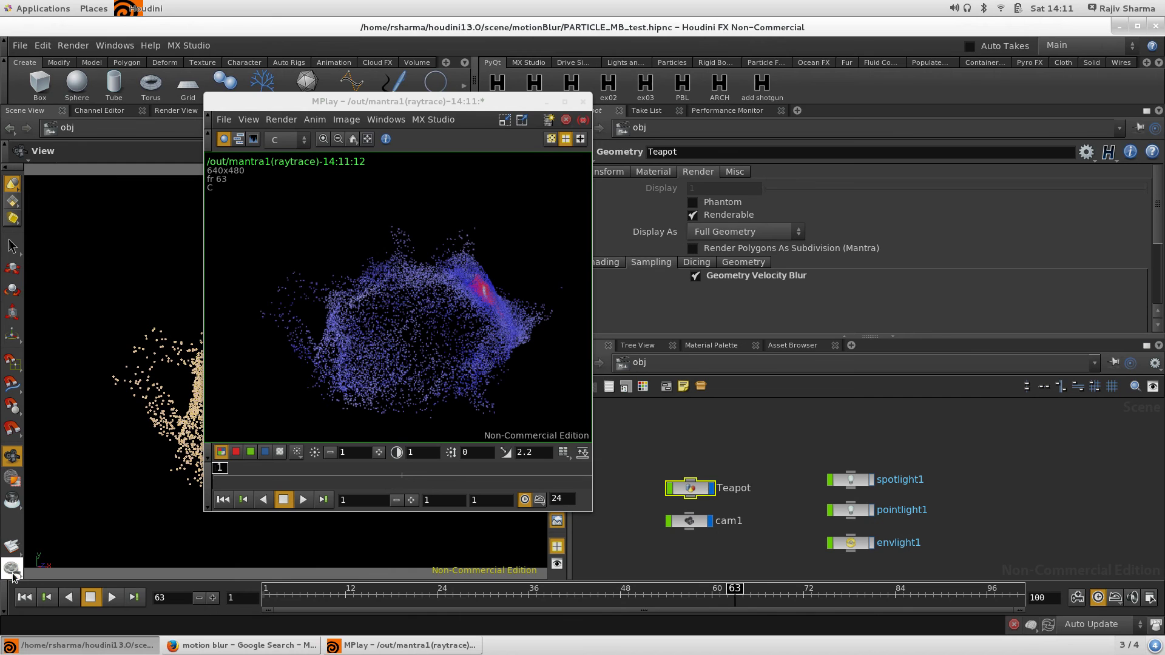
{"action": "left_click", "coordinate": [12, 575]}
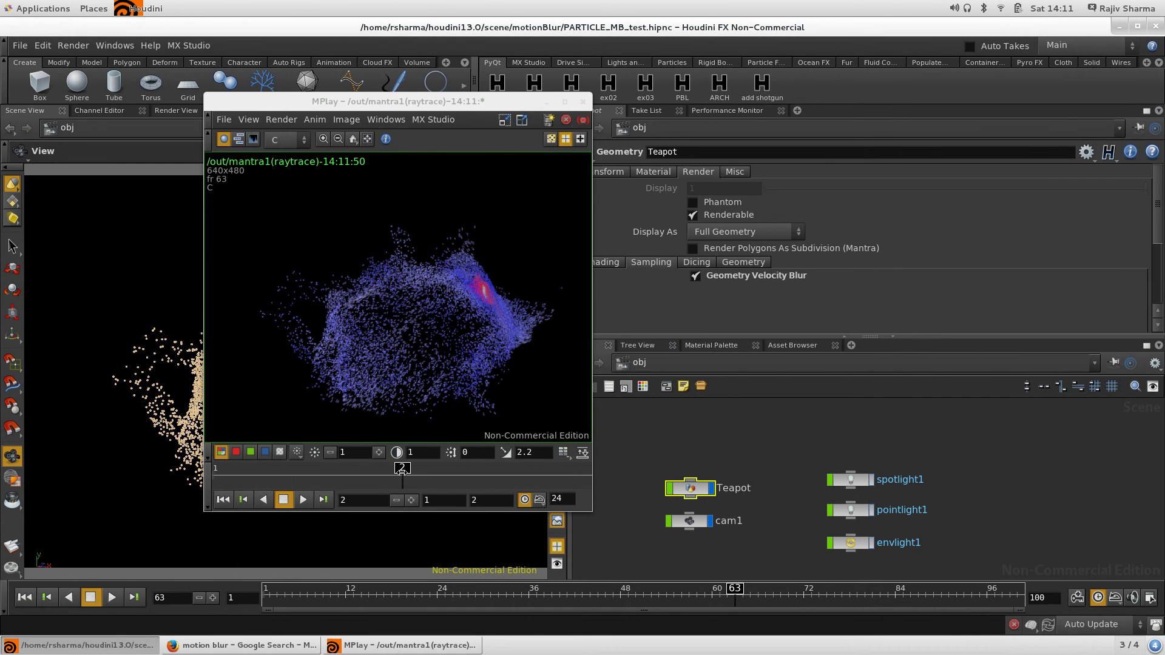
{"action": "left_click_drag", "start_coordinate": [398, 472], "coordinate": [442, 474]}
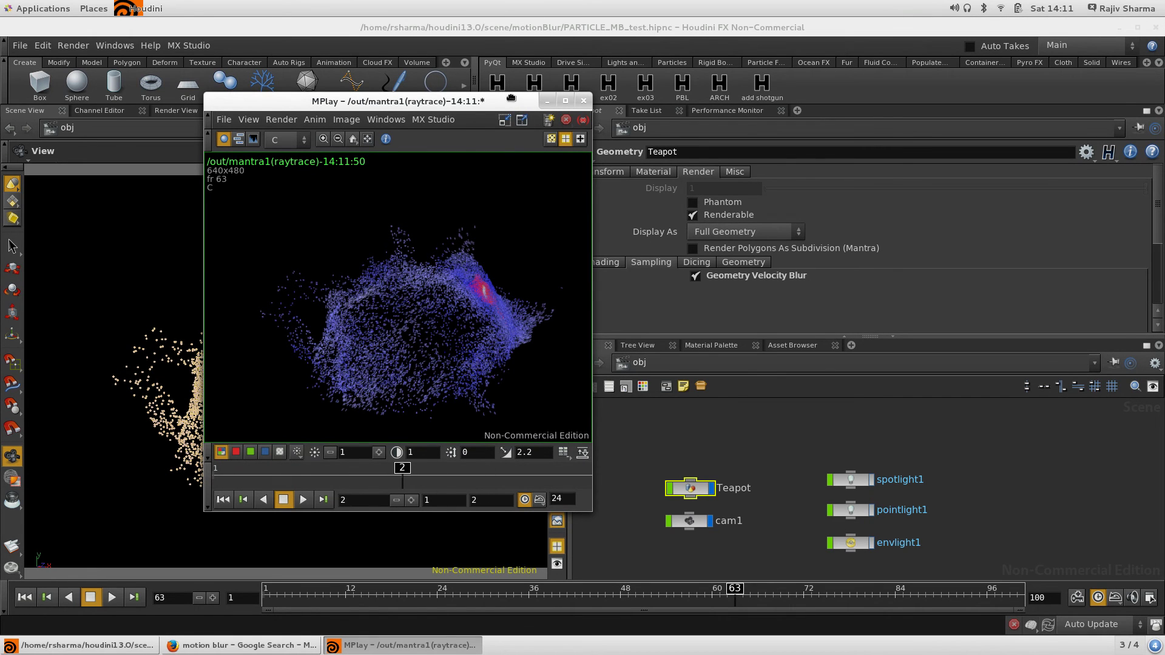
- Inside the Teapot network, inspect particle_scale's node information for the velocity attribute v, and return to the obj network
{"action": "left_click_drag", "start_coordinate": [511, 98], "coordinate": [431, 104]}
{"action": "double_click", "coordinate": [689, 488]}
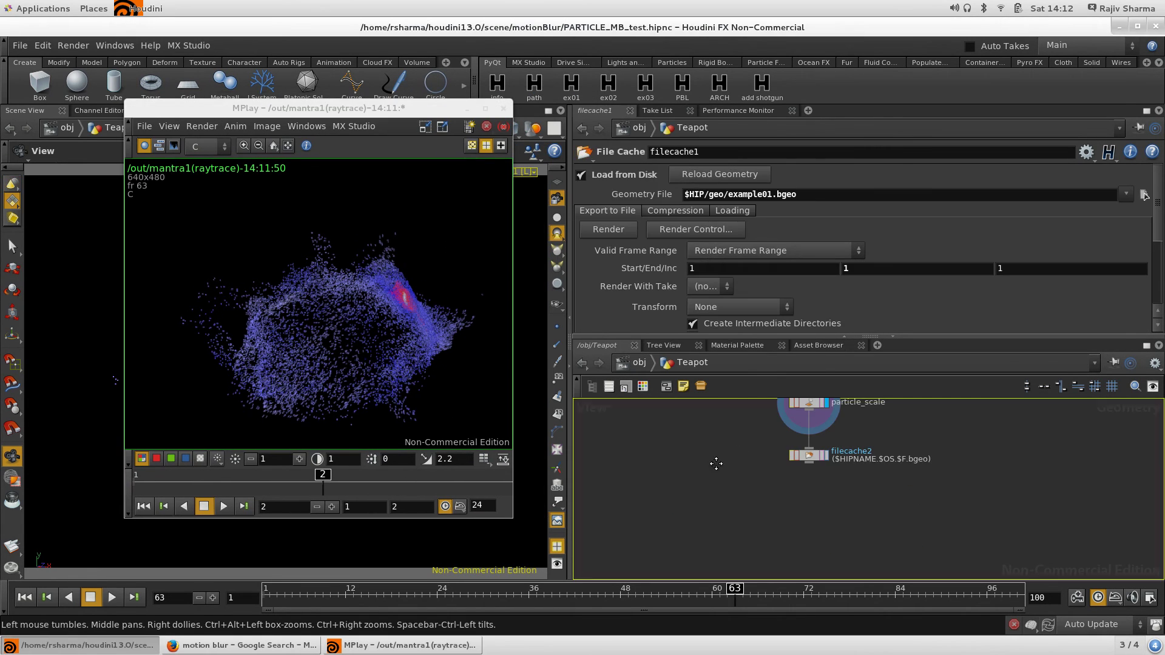
{"action": "middle_click_drag", "start_coordinate": [711, 497], "coordinate": [782, 570]}
{"action": "middle_click_drag", "start_coordinate": [923, 515], "coordinate": [898, 547]}
{"action": "scroll", "coordinate": [696, 533], "scroll_direction": "up", "scroll_amount": 3}
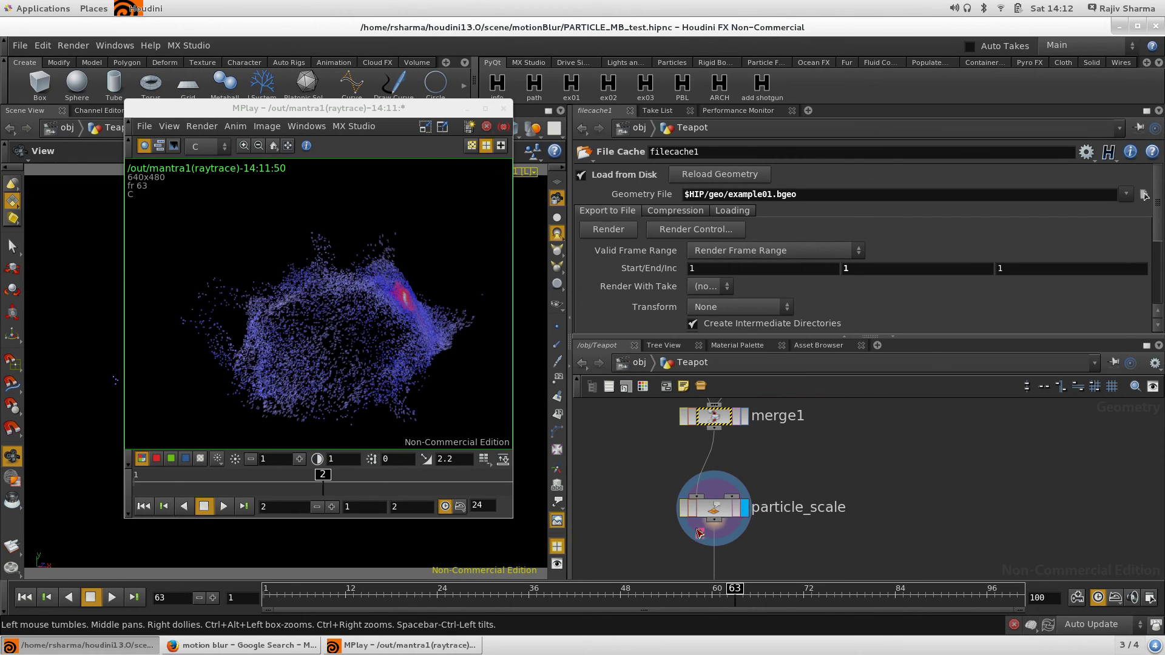
{"action": "middle_click", "coordinate": [720, 508]}
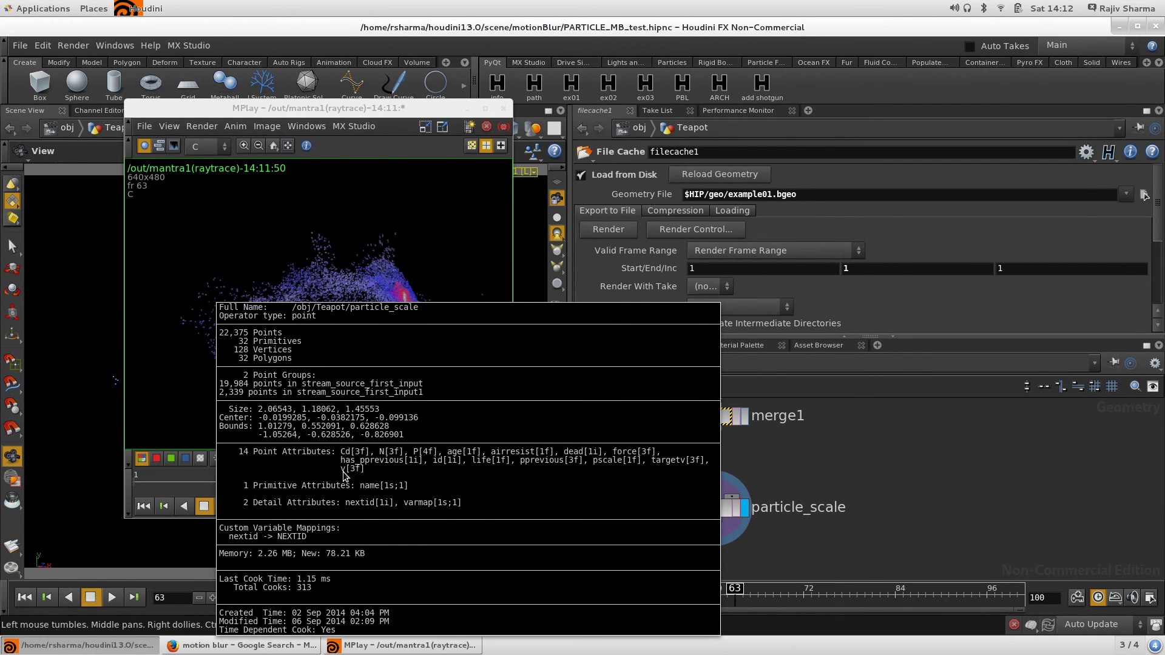
{"action": "middle_click_drag", "start_coordinate": [345, 476], "coordinate": [345, 476]}
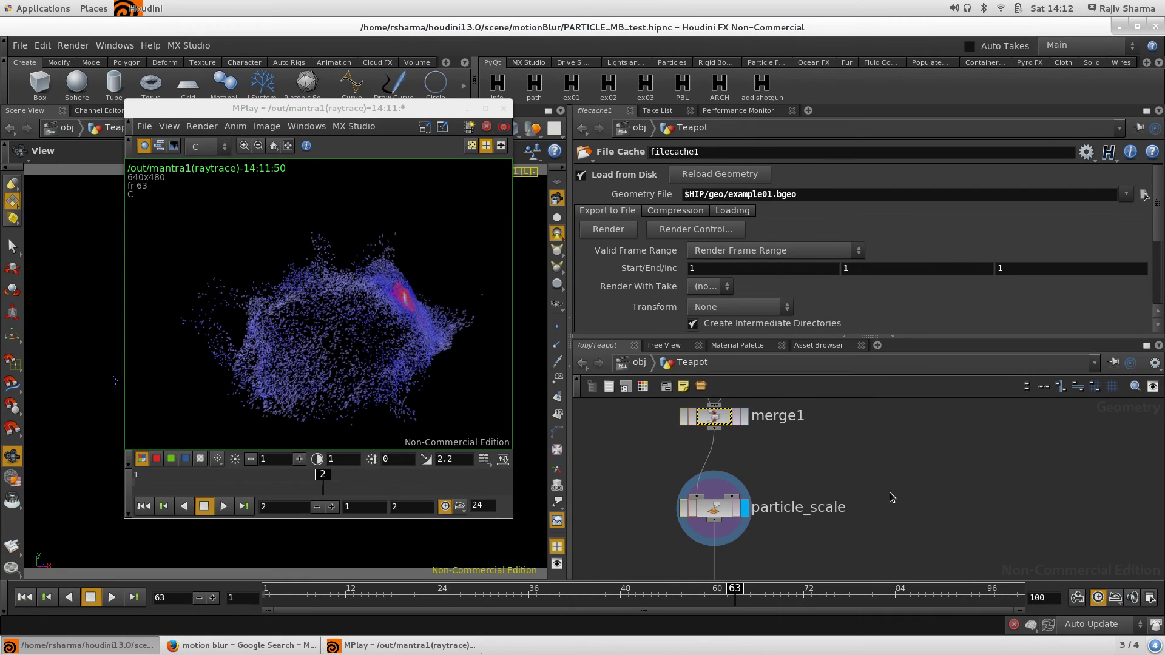
{"action": "middle_click_drag", "start_coordinate": [919, 477], "coordinate": [928, 508]}
{"action": "left_click_drag", "start_coordinate": [402, 110], "coordinate": [362, 183]}
{"action": "left_click", "coordinate": [639, 362]}
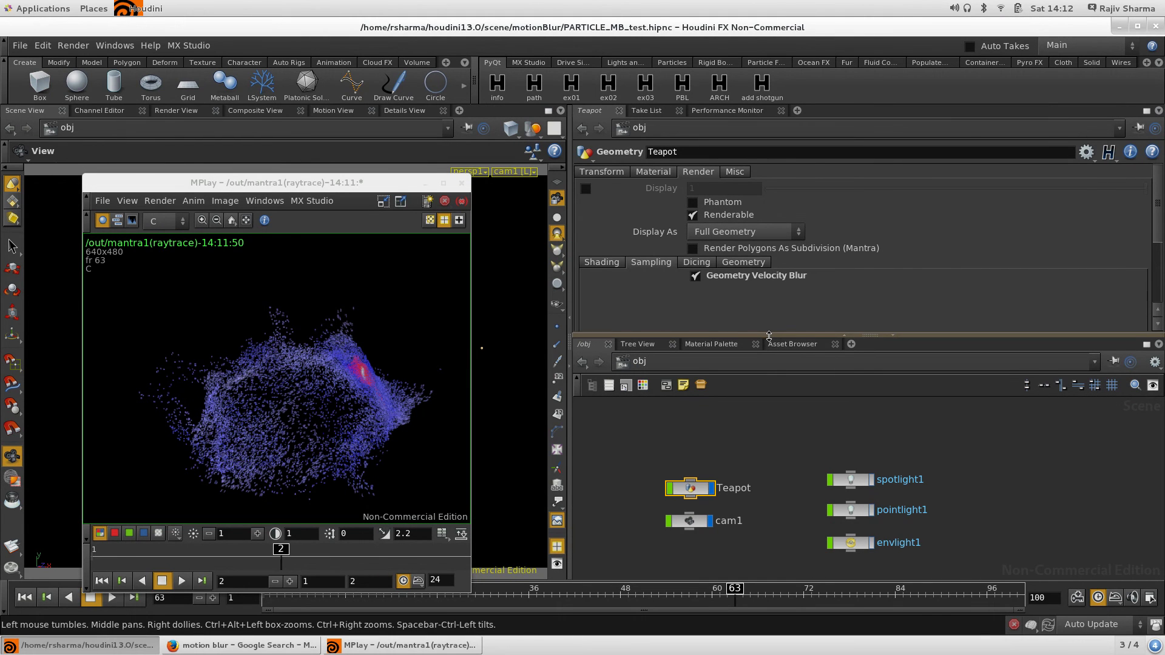
- Select cam1 and look through its render, transform, view and sampling properties, resizing the parameter pane and moving MPlay clear of it
{"action": "left_click_drag", "start_coordinate": [771, 340], "coordinate": [771, 256]}
{"action": "left_click", "coordinate": [688, 520]}
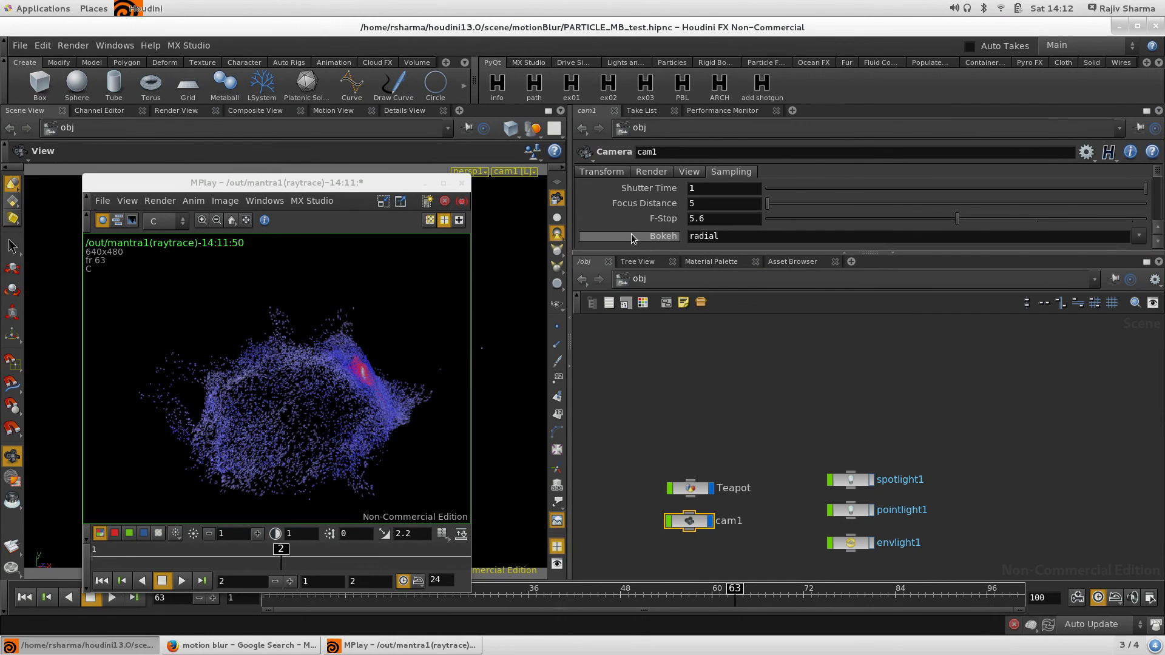
{"action": "left_click_drag", "start_coordinate": [378, 181], "coordinate": [708, 336]}
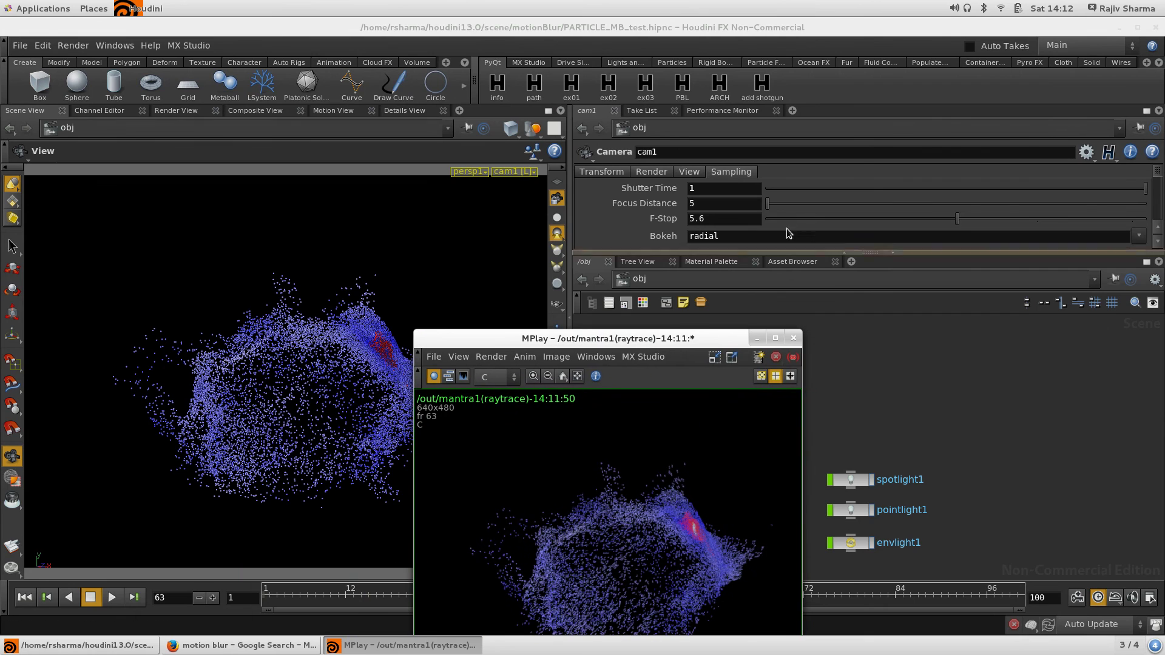
{"action": "left_click", "coordinate": [642, 175]}
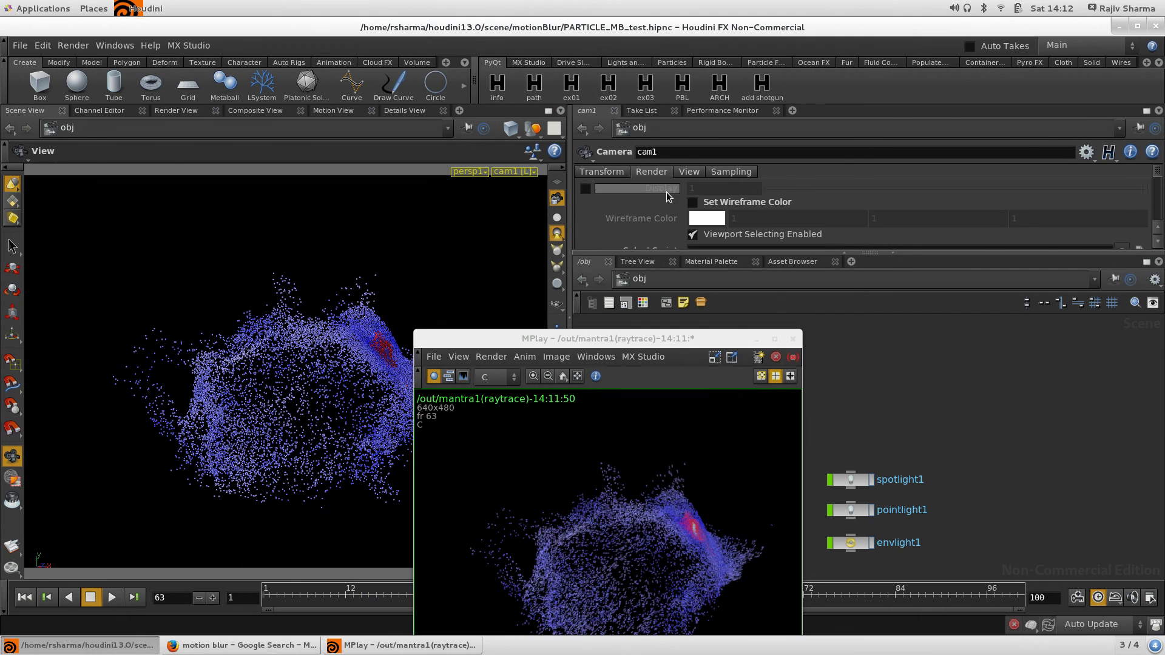
{"action": "left_click", "coordinate": [585, 175]}
{"action": "left_click", "coordinate": [691, 174]}
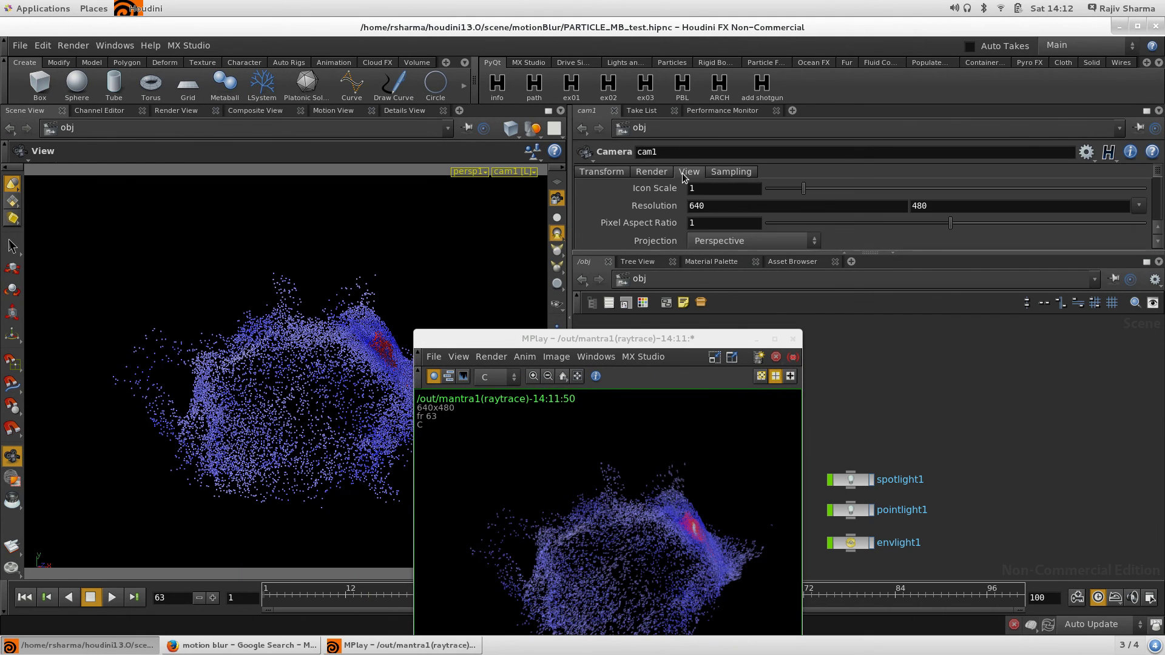
{"action": "left_click", "coordinate": [731, 173]}
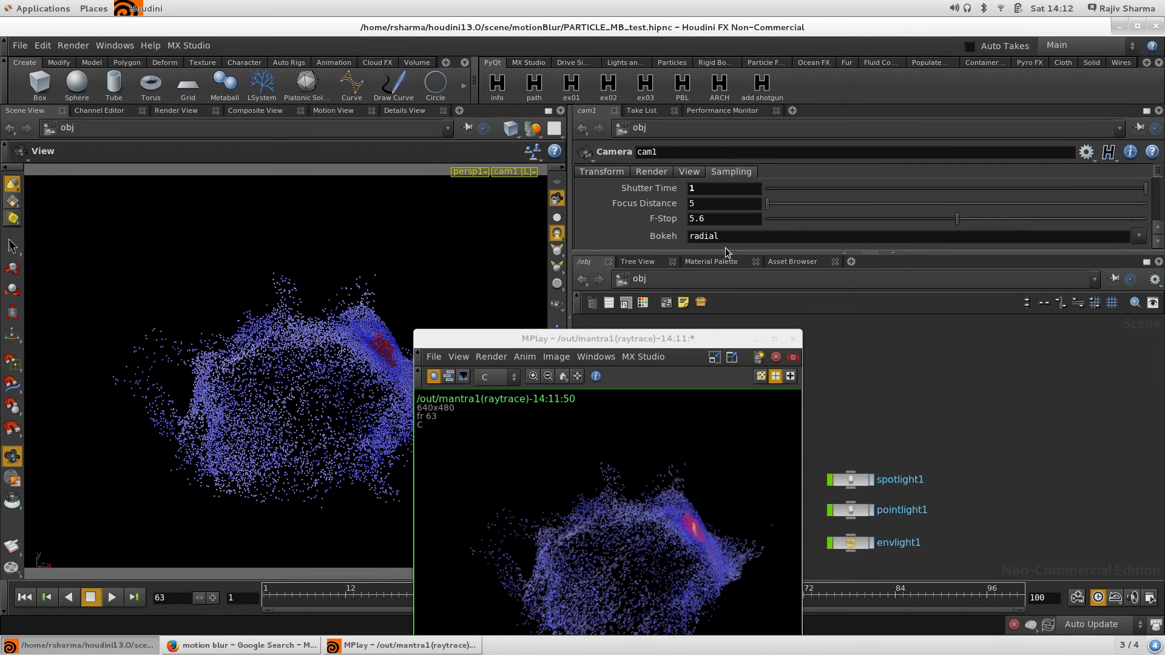
{"action": "left_click_drag", "start_coordinate": [723, 255], "coordinate": [421, 129]}
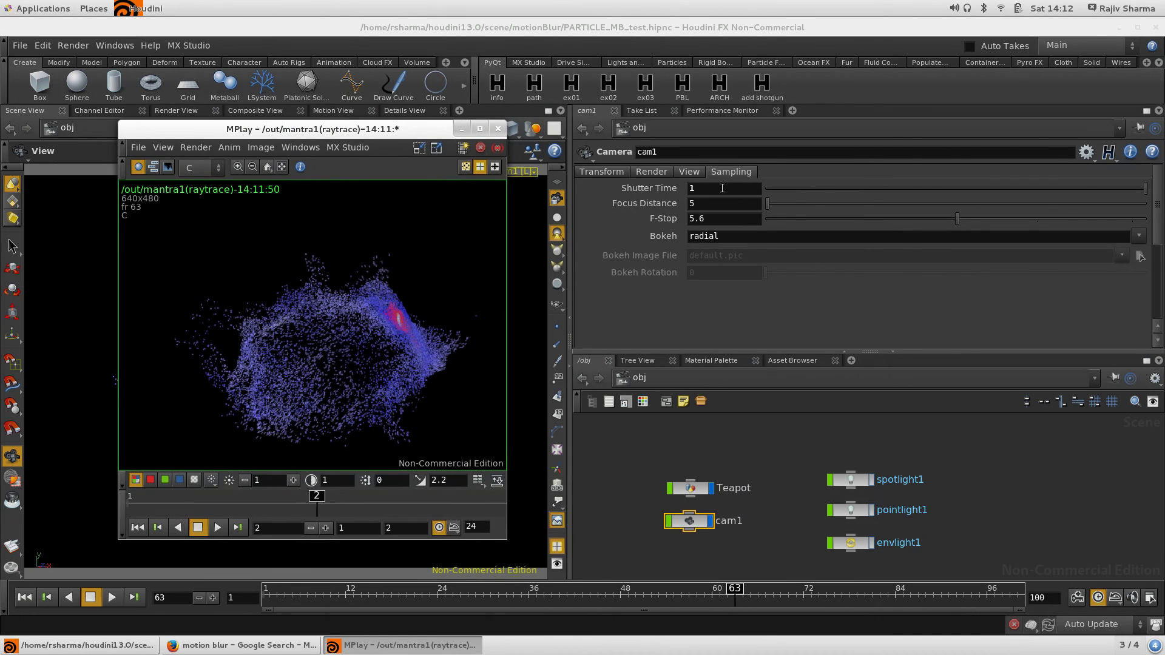
- Set cam1's Shutter Time to 5, render frame 63 with mantra1 and inspect the blur up close
{"action": "left_click", "coordinate": [722, 189]}
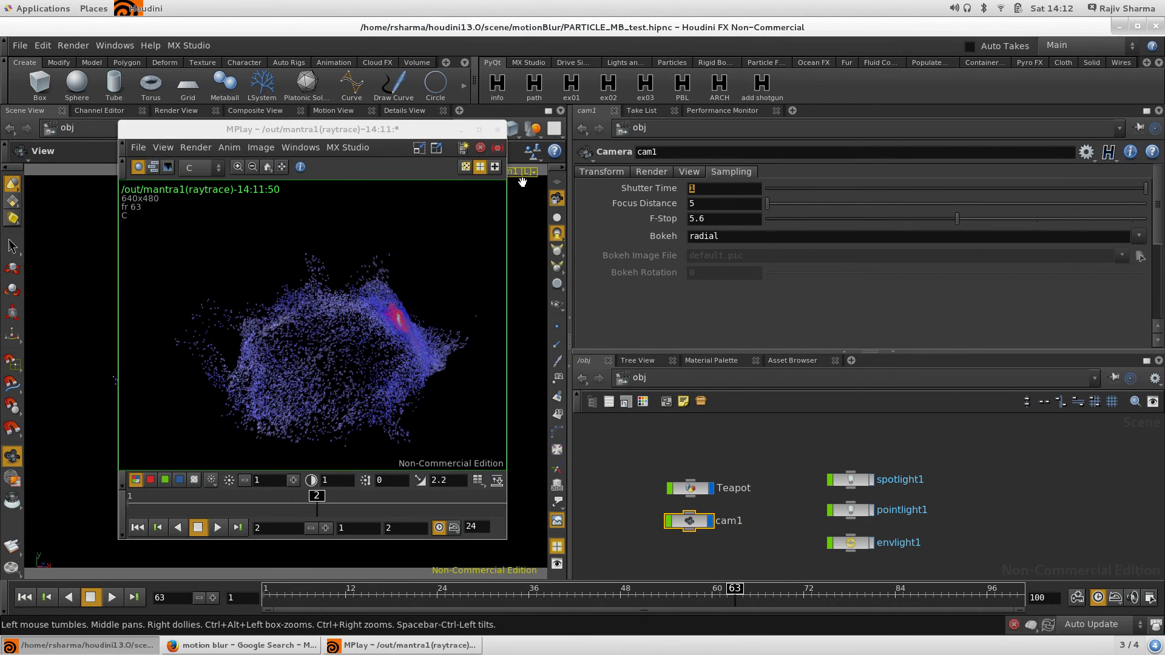
{"action": "left_click", "coordinate": [11, 569]}
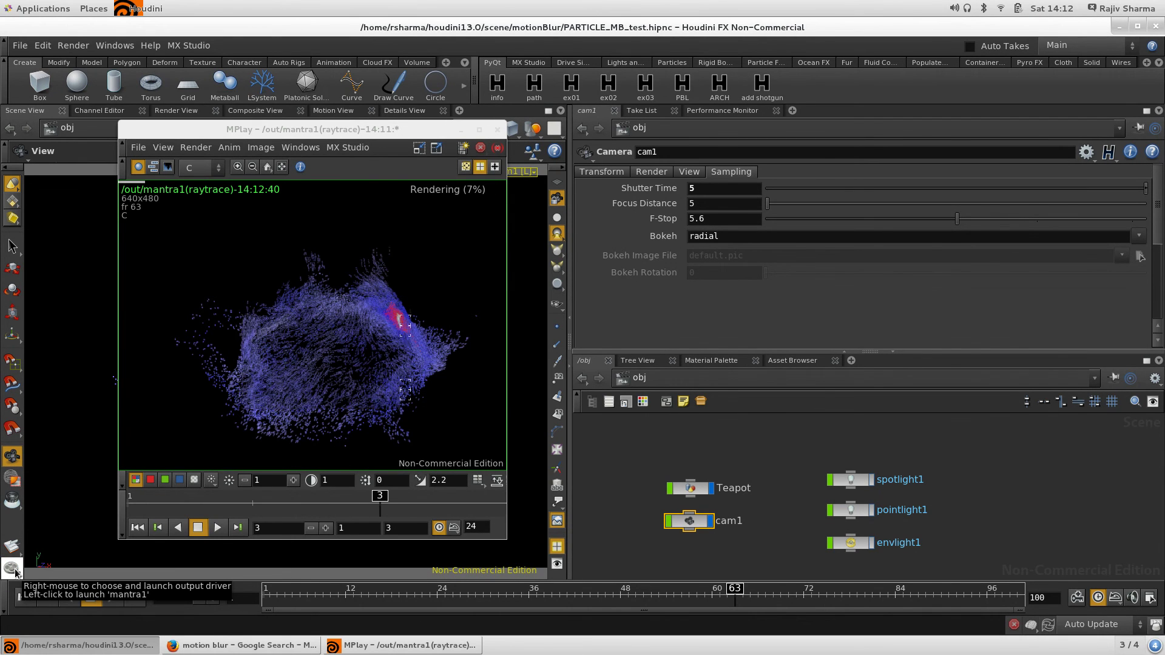
{"action": "scroll", "coordinate": [367, 346], "scroll_direction": "up", "scroll_amount": 2}
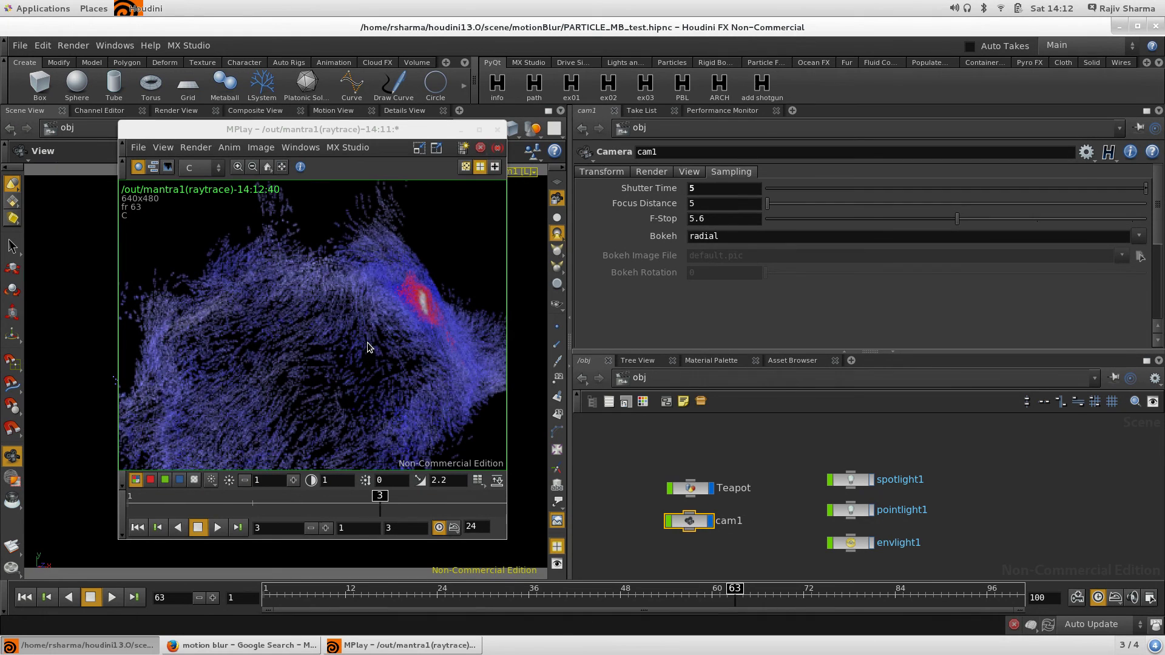
- Set cam1's Shutter Time to 1 and render frame 63 again for comparison
{"action": "double_click", "coordinate": [705, 193]}
{"action": "key", "text": "Return"}
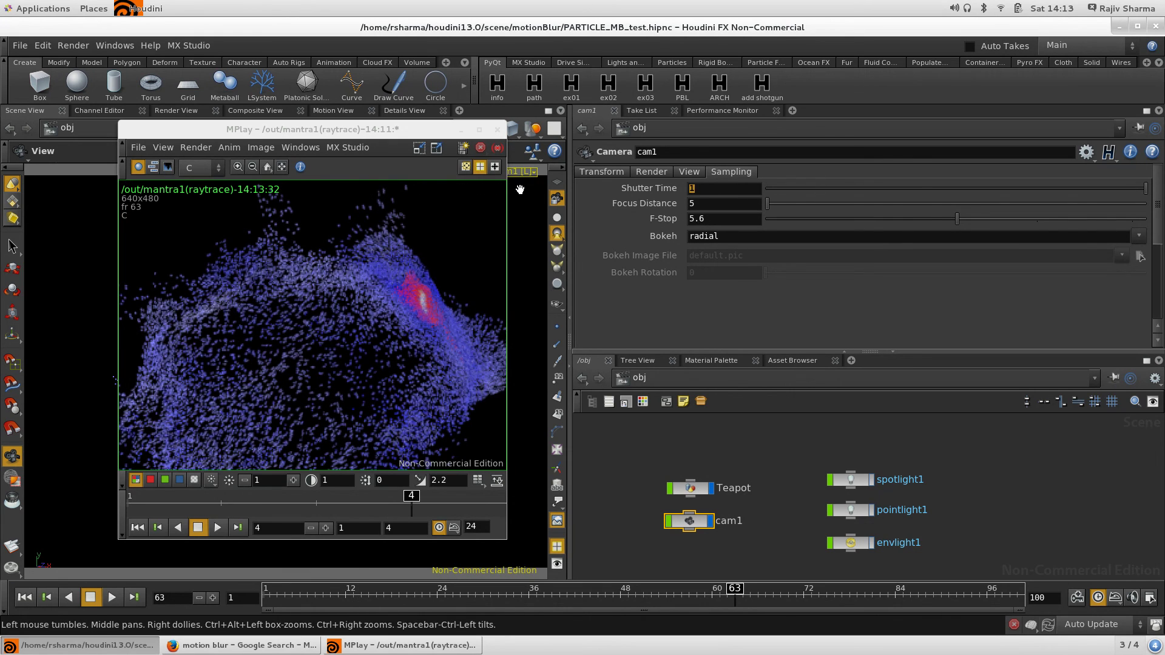
- Set cam1's Shutter Time to 0.5 and render frame 63 with mantra1, bringing the whole particle cloud into view
{"action": "key", "text": "Return"}
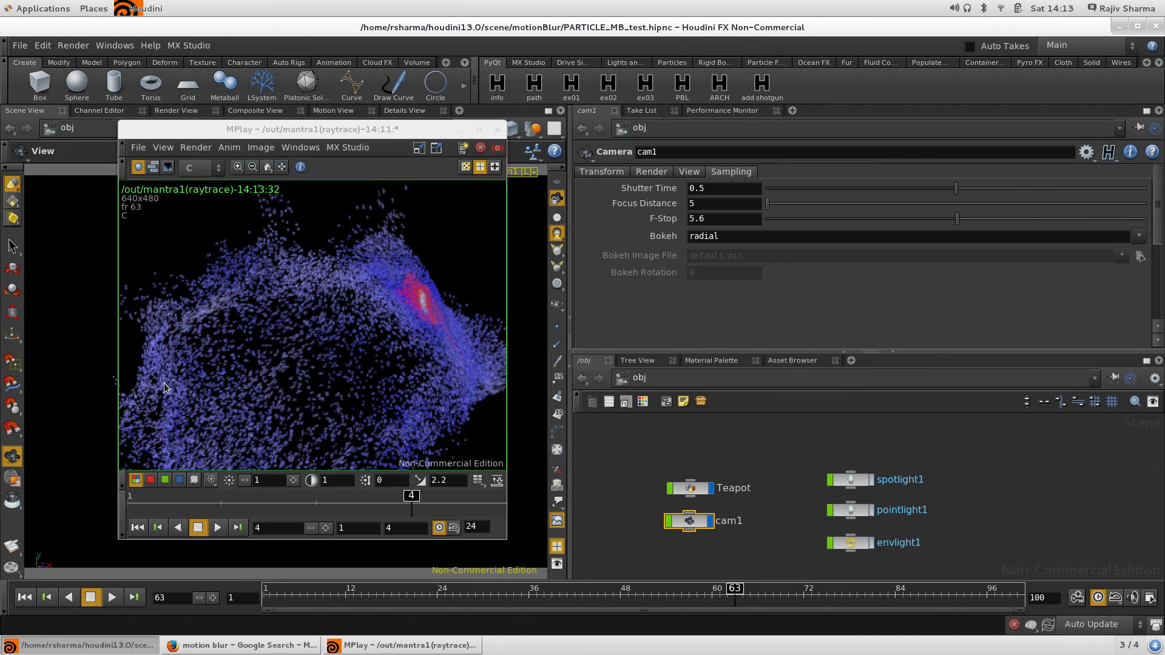
{"action": "left_click", "coordinate": [11, 568]}
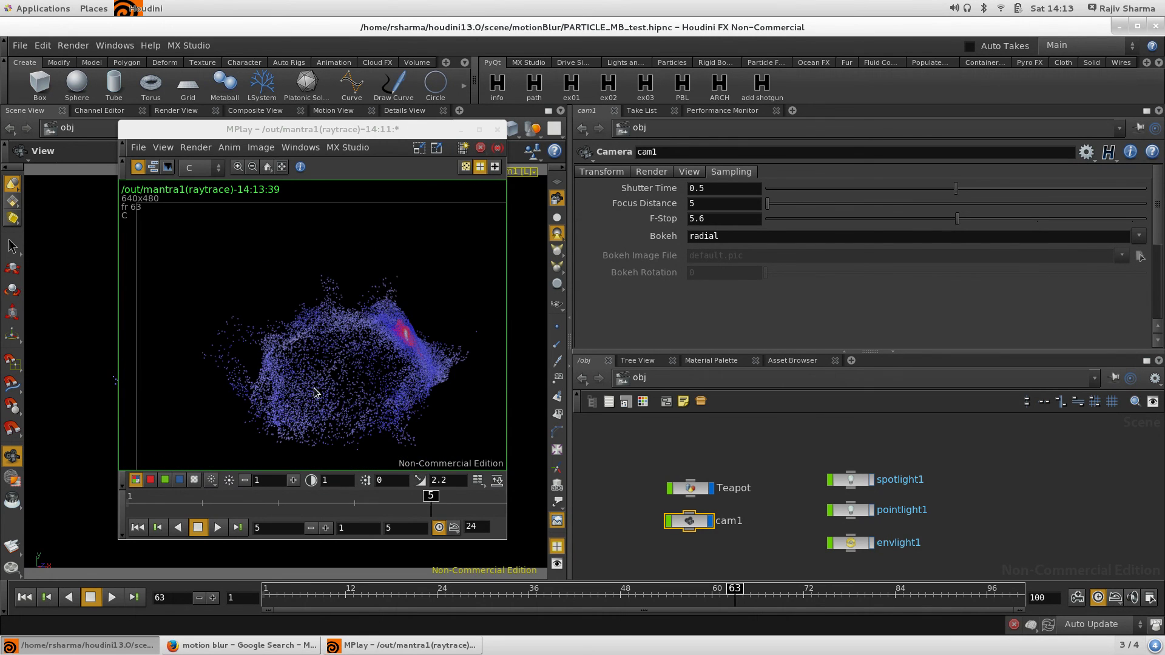
{"action": "middle_click_drag", "start_coordinate": [303, 391], "coordinate": [260, 358]}
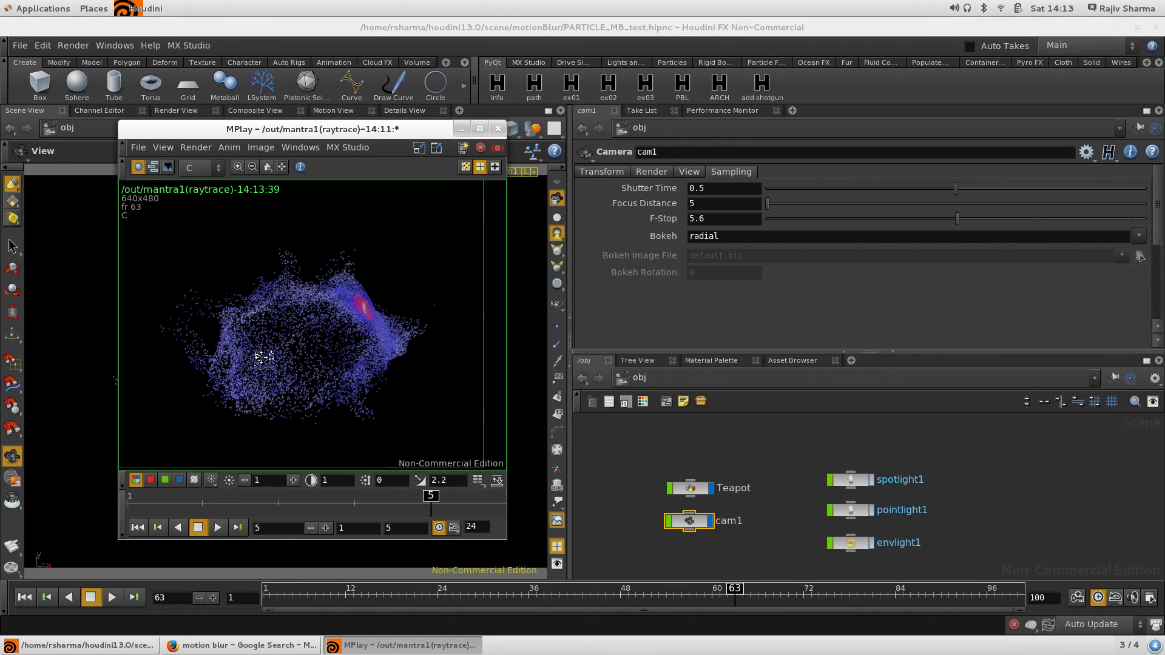
- Set cam1's Shutter Time to 3 and render frame 63 again
{"action": "left_click", "coordinate": [696, 189]}
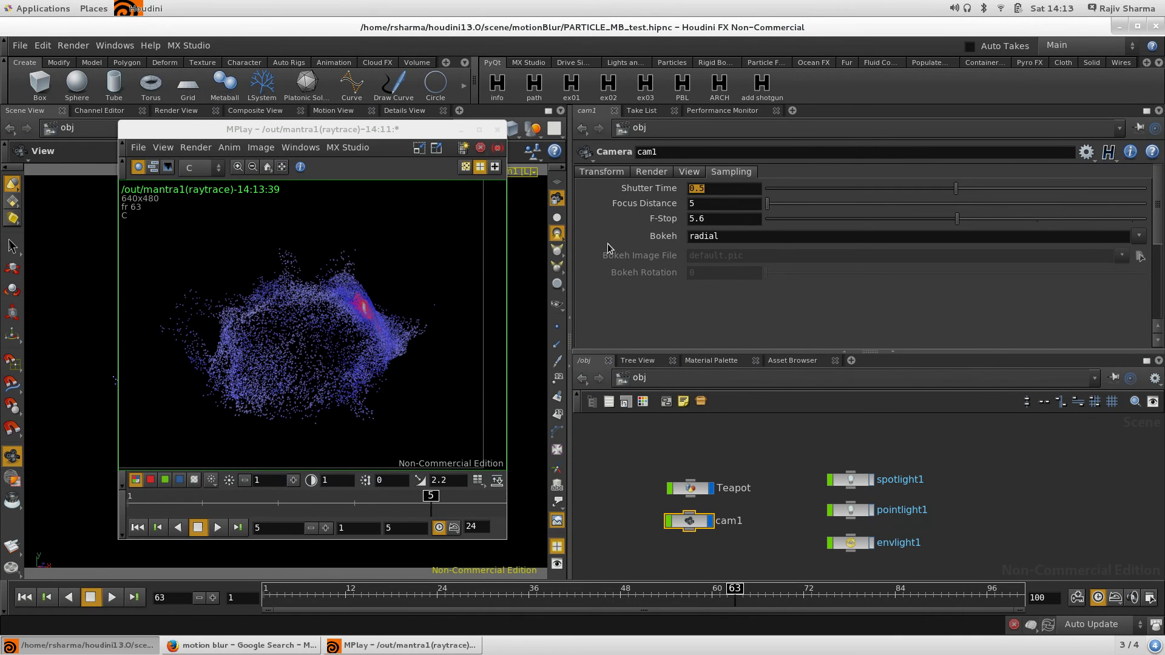
{"action": "type", "text": "3"}
{"action": "key", "text": "Return"}
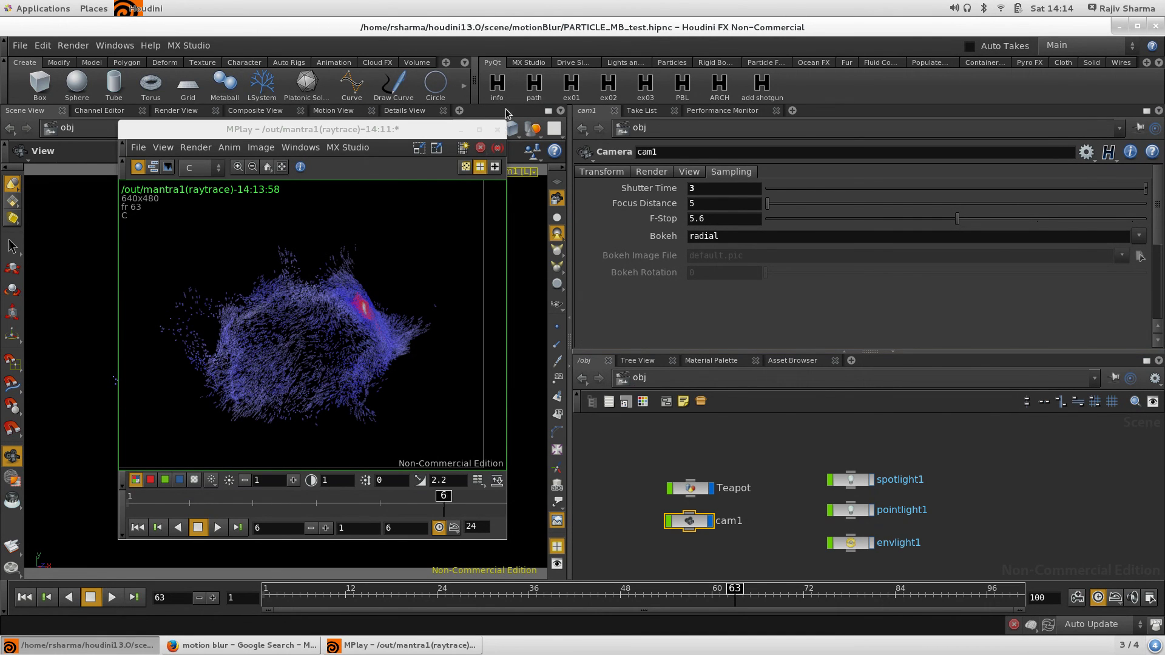
- Close the MPlay window, move the timeline to frame 39 and clear the node selection
{"action": "left_click", "coordinate": [496, 129]}
{"action": "left_click_drag", "start_coordinate": [527, 597], "coordinate": [552, 613]}
{"action": "left_click", "coordinate": [638, 467]}
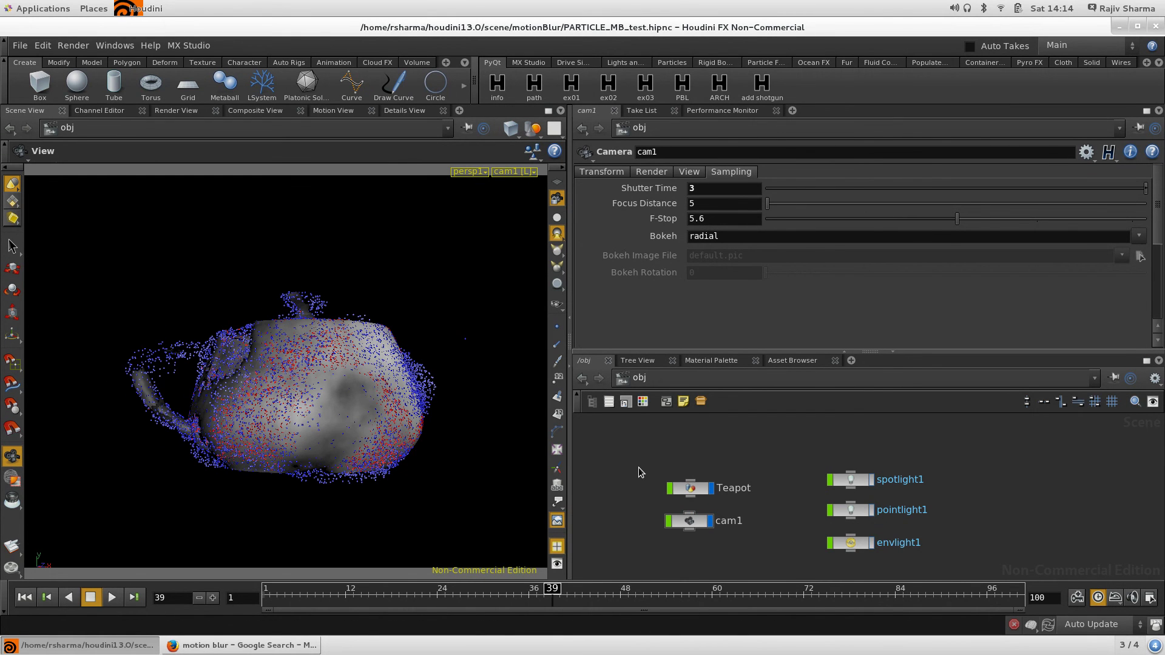